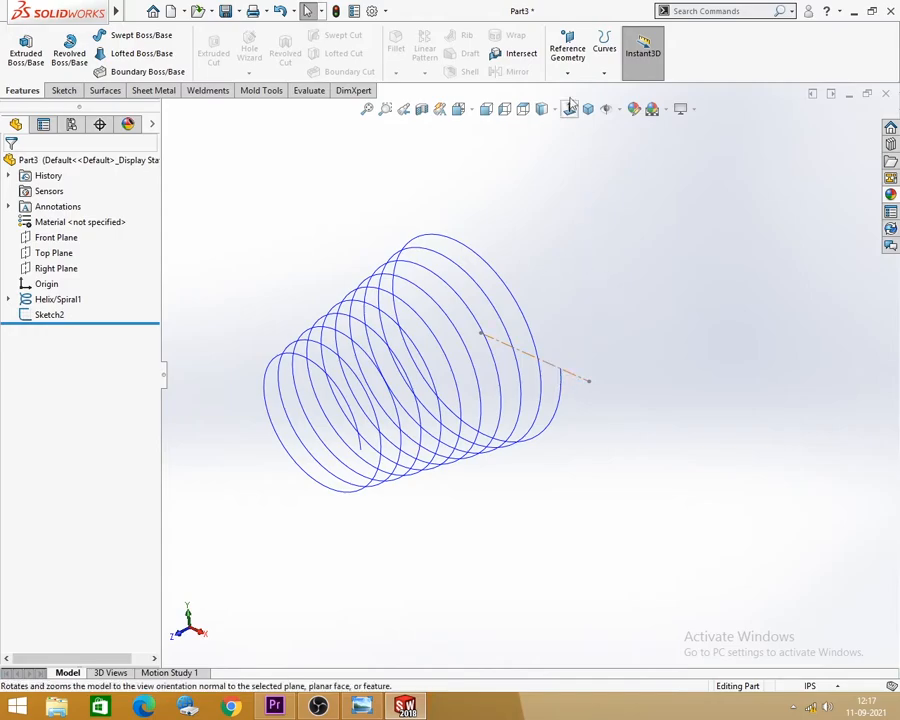
# - Start a reference plane with the horizontal construction line of the sketch as first reference and the Front Plane as second reference
pyautogui.click(567, 66)
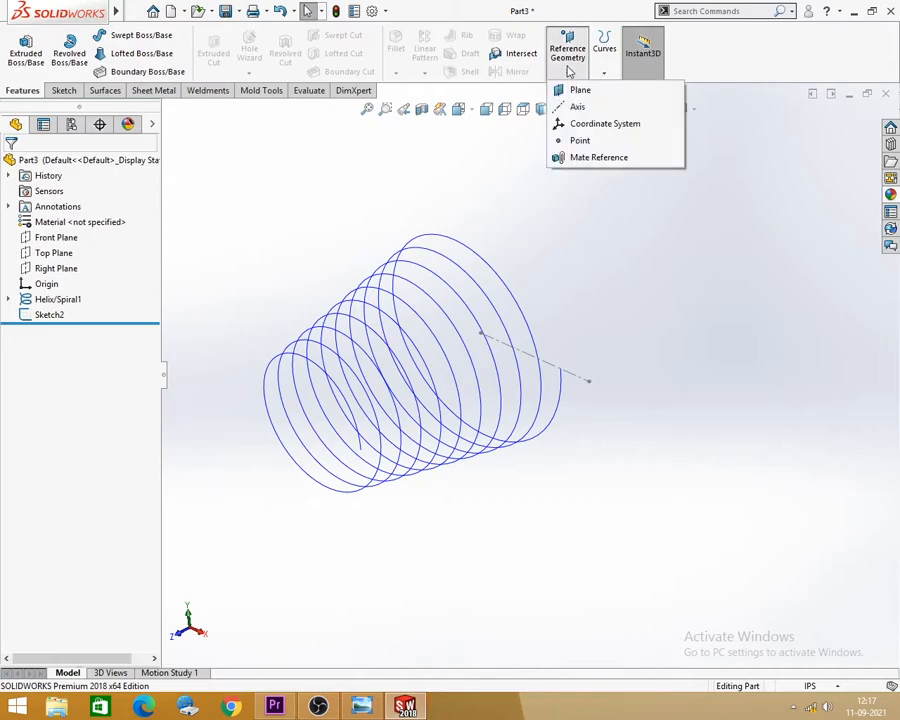
pyautogui.click(578, 89)
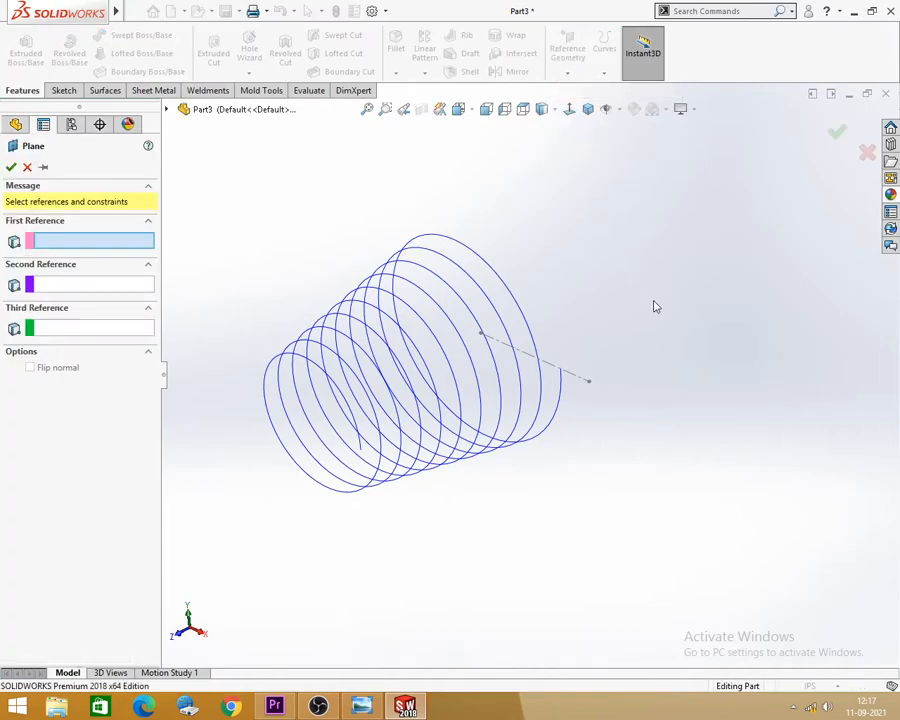
pyautogui.click(577, 381)
pyautogui.moveTo(669, 277)
pyautogui.mouseDown(button='middle')
pyautogui.moveTo(657, 237)
pyautogui.moveTo(676, 282)
pyautogui.mouseUp(button='middle')
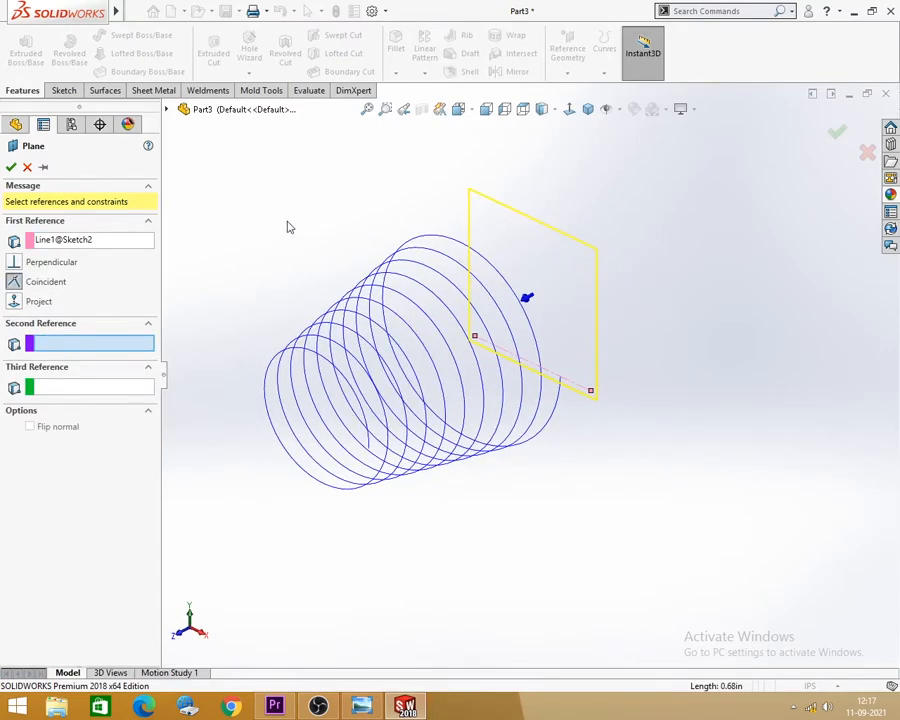
pyautogui.click(169, 110)
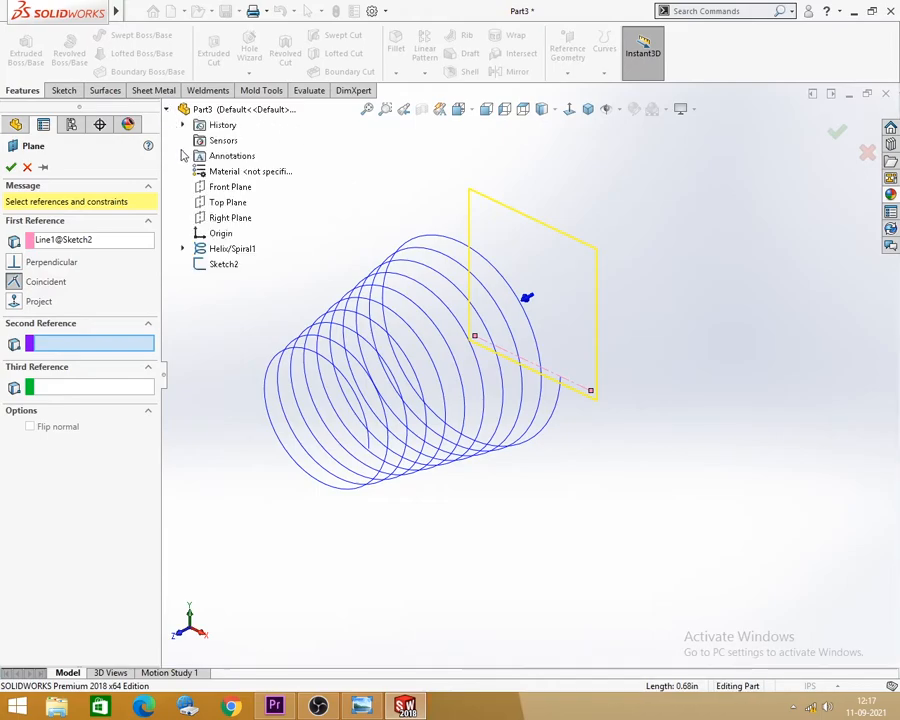
pyautogui.click(236, 189)
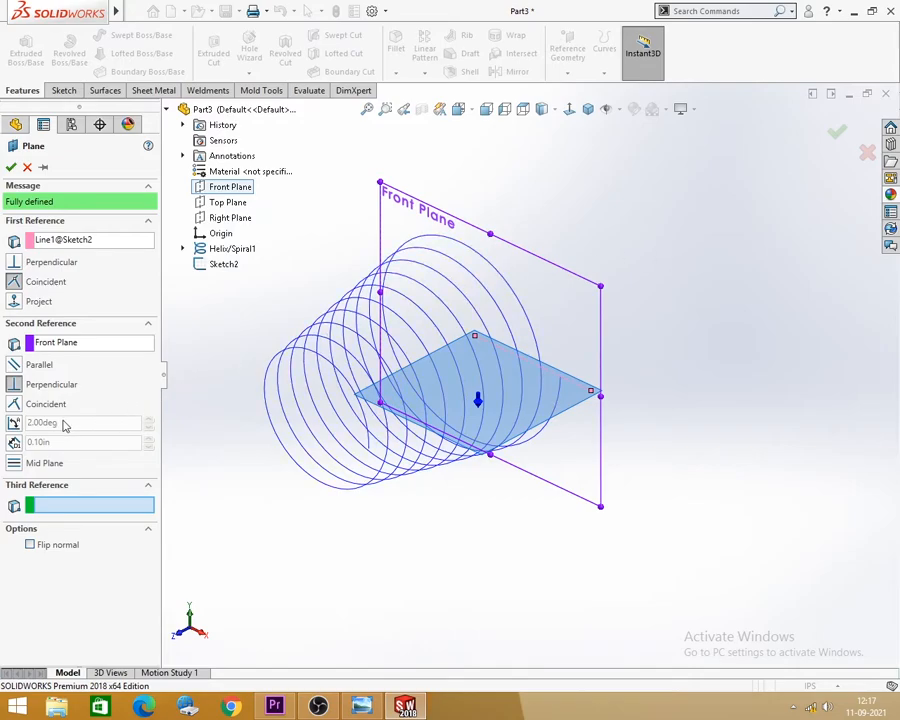
# - Define the plane at a 2° angle to the Front Plane, flip its offset to match the reference drawing, and create it
pyautogui.click(14, 422)
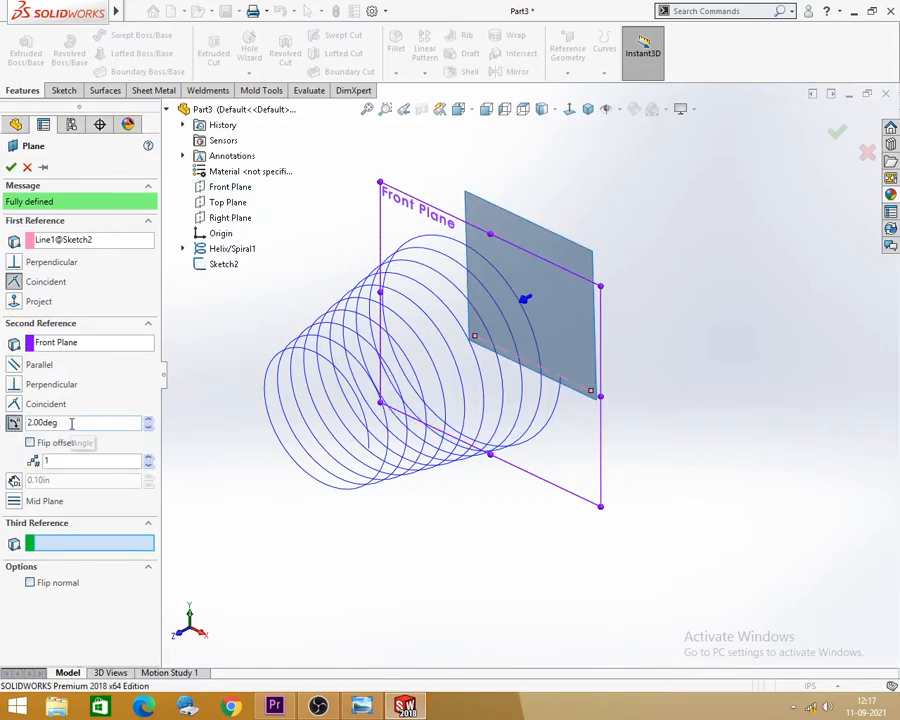
pyautogui.moveTo(647, 363); pyautogui.dragTo(590, 308, button='middle')
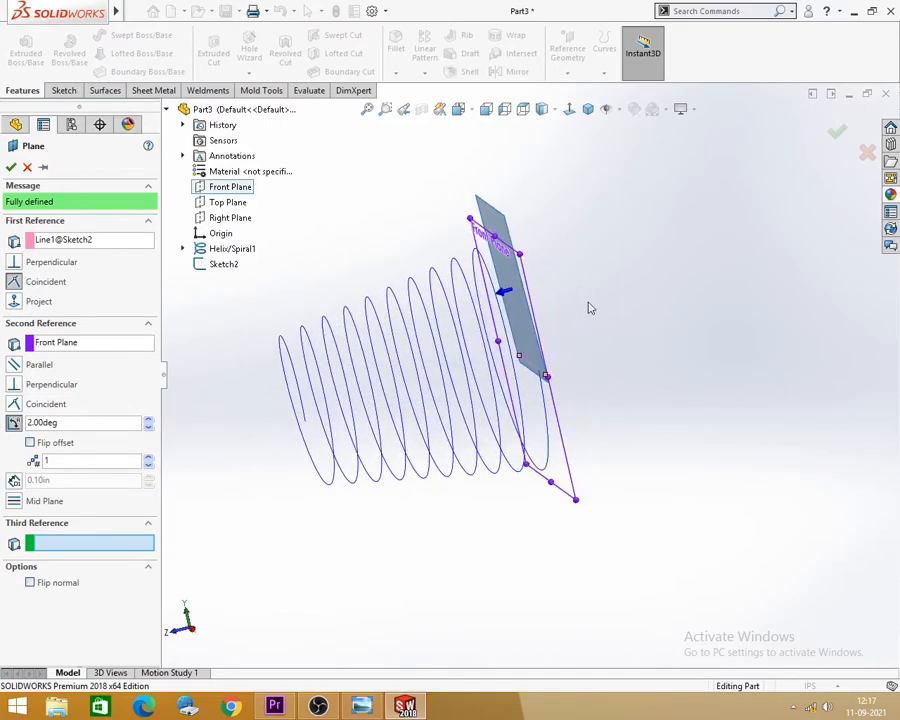
pyautogui.click(504, 108)
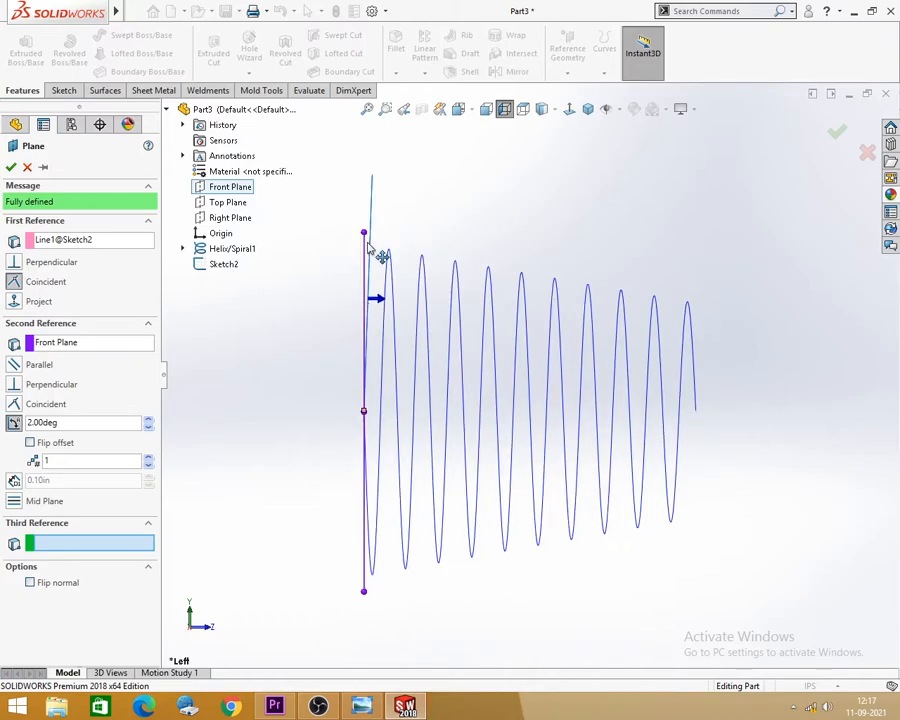
pyautogui.click(30, 442)
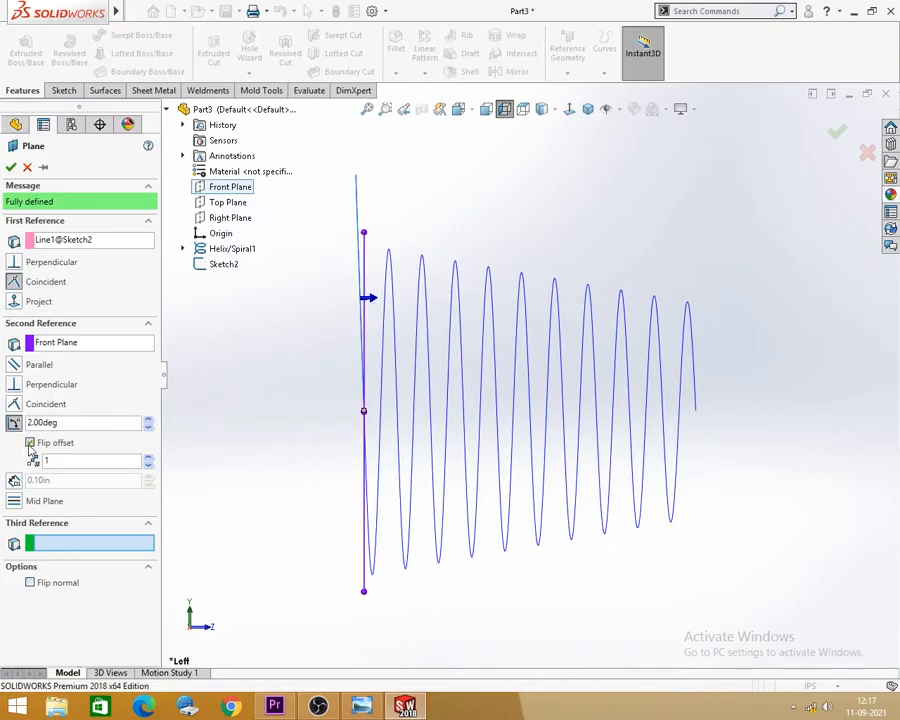
pyautogui.click(361, 706)
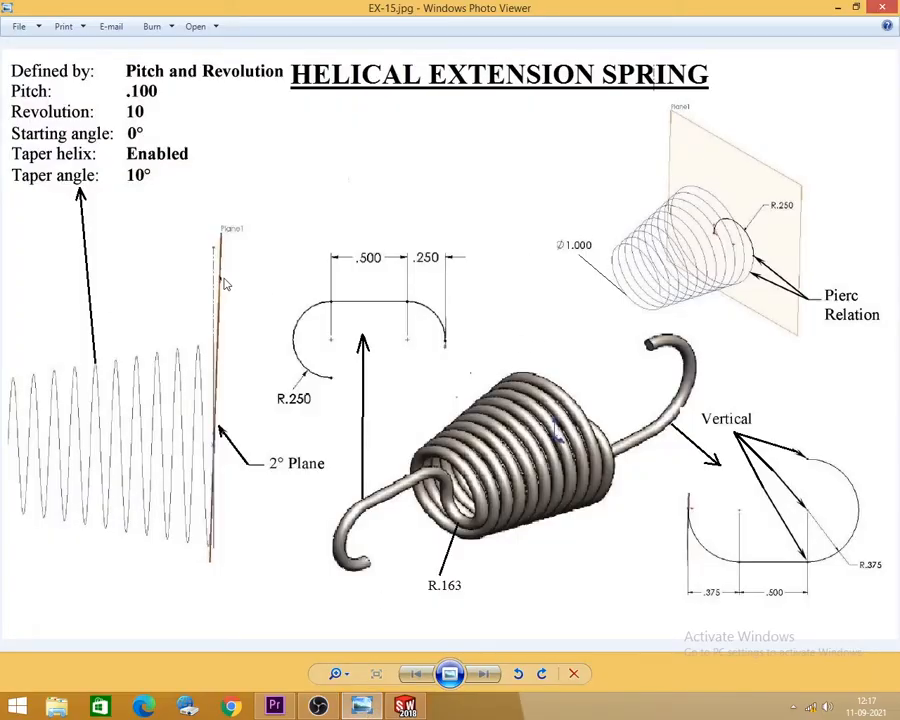
pyautogui.hotkey('alt', 'Tab')
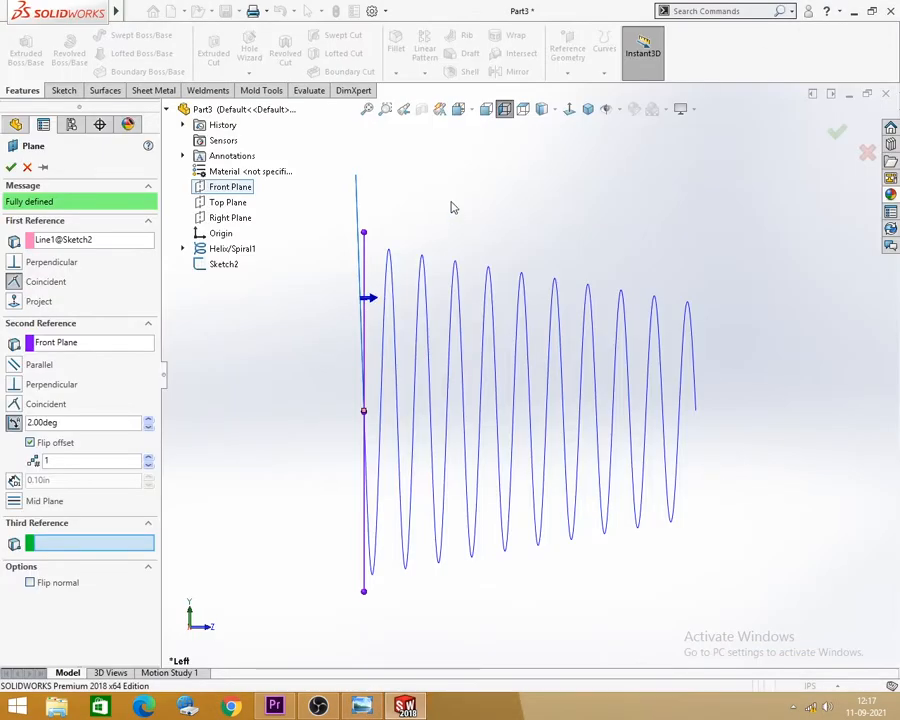
pyautogui.click(10, 168)
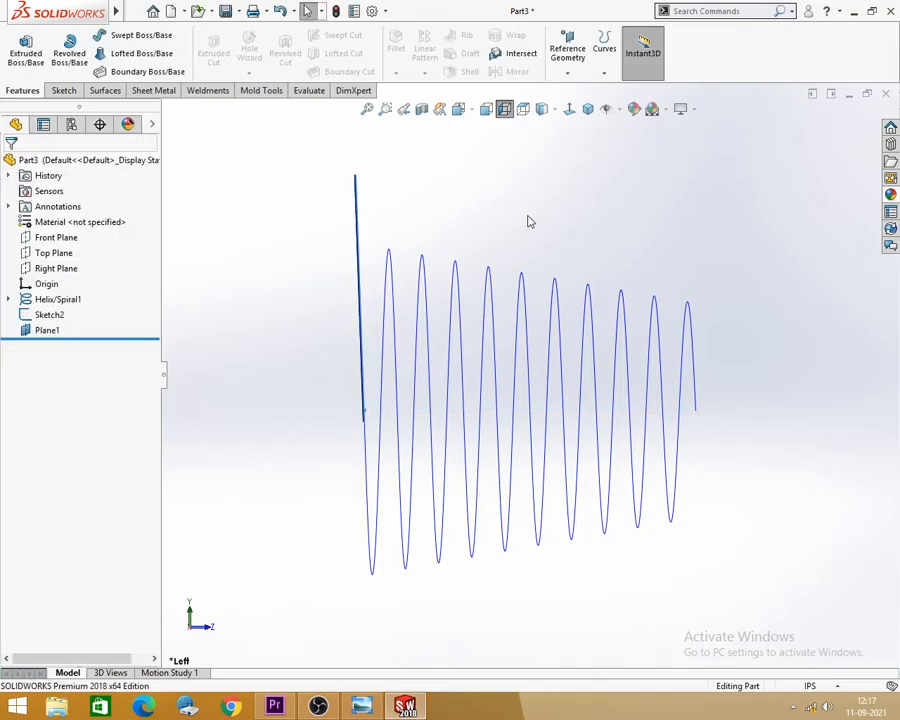
# - Resize the new angled plane so its border encloses the whole helix in the front view
pyautogui.scroll(3, 319, 257)
pyautogui.moveTo(319, 257); pyautogui.dragTo(404, 255, button='middle')
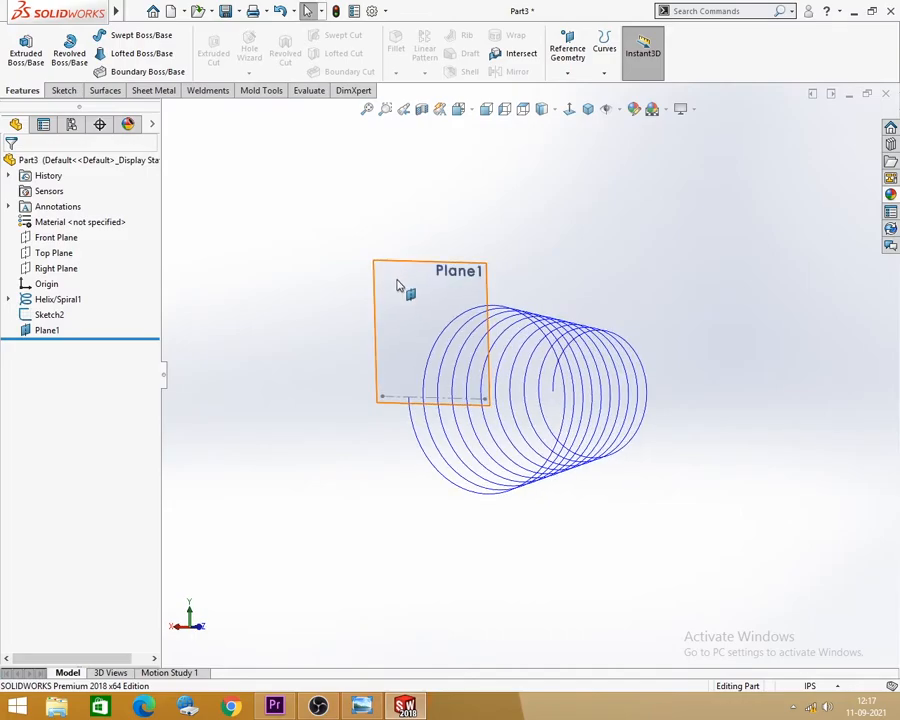
pyautogui.click(511, 115)
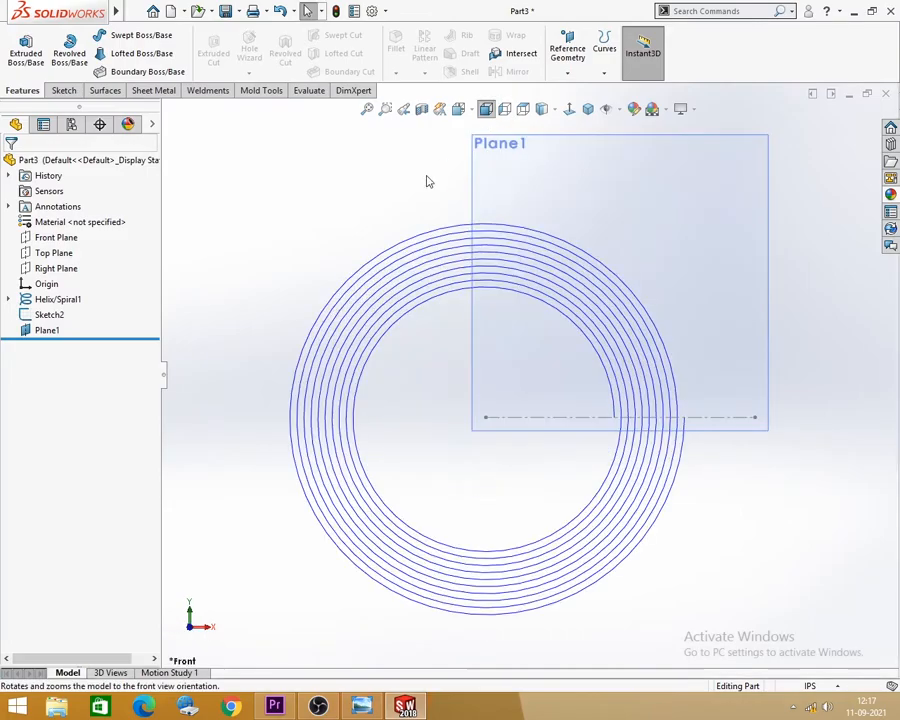
pyautogui.click(510, 405)
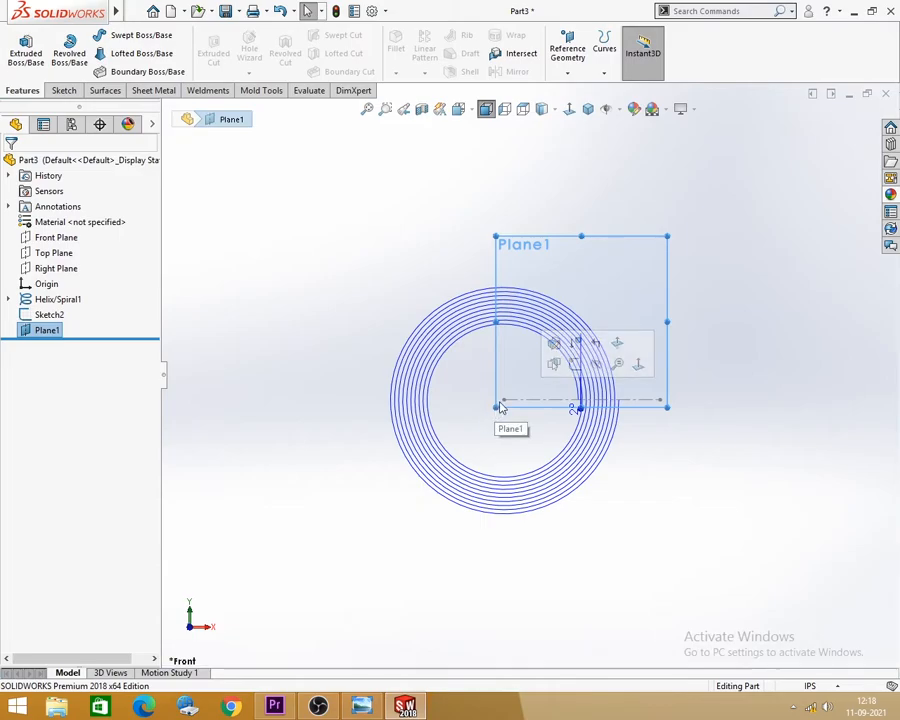
pyautogui.moveTo(495, 237)
pyautogui.mouseDown()
pyautogui.moveTo(418, 231)
pyautogui.moveTo(356, 241)
pyautogui.mouseUp()
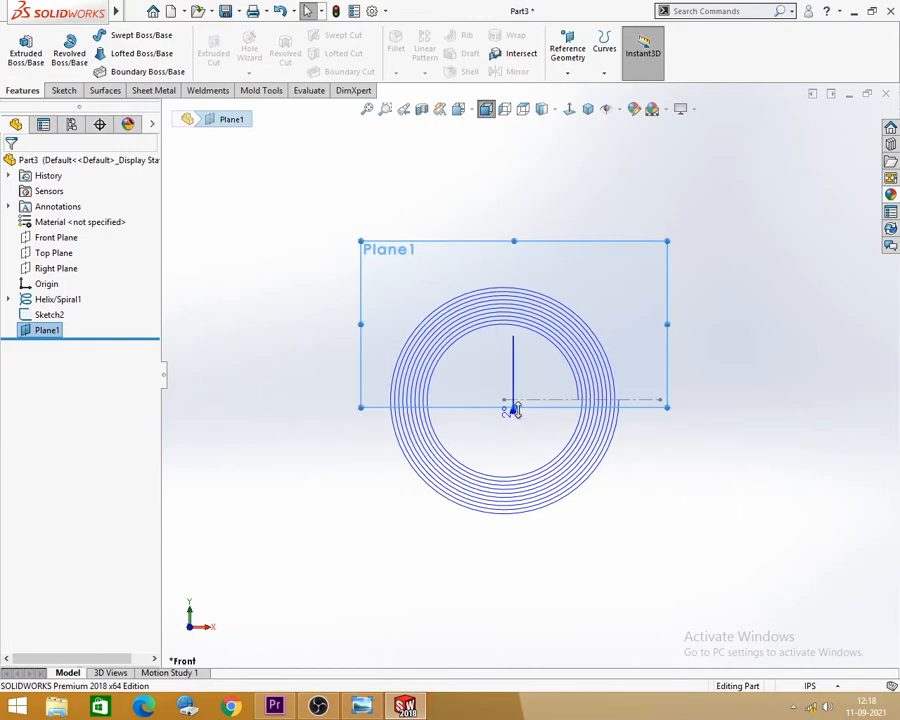
pyautogui.moveTo(513, 407); pyautogui.dragTo(511, 539)
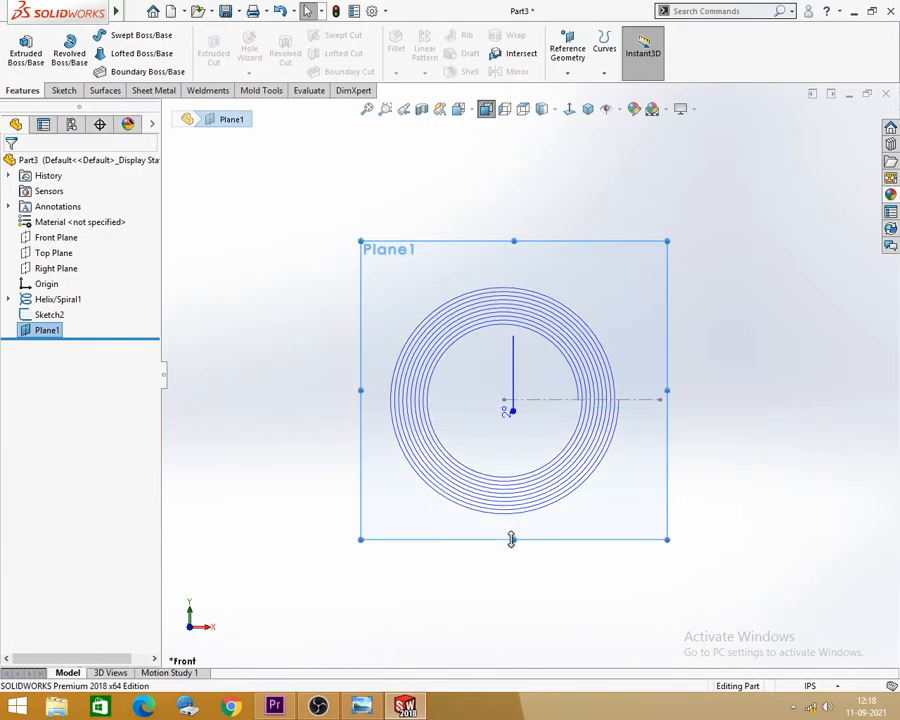
pyautogui.click(739, 438)
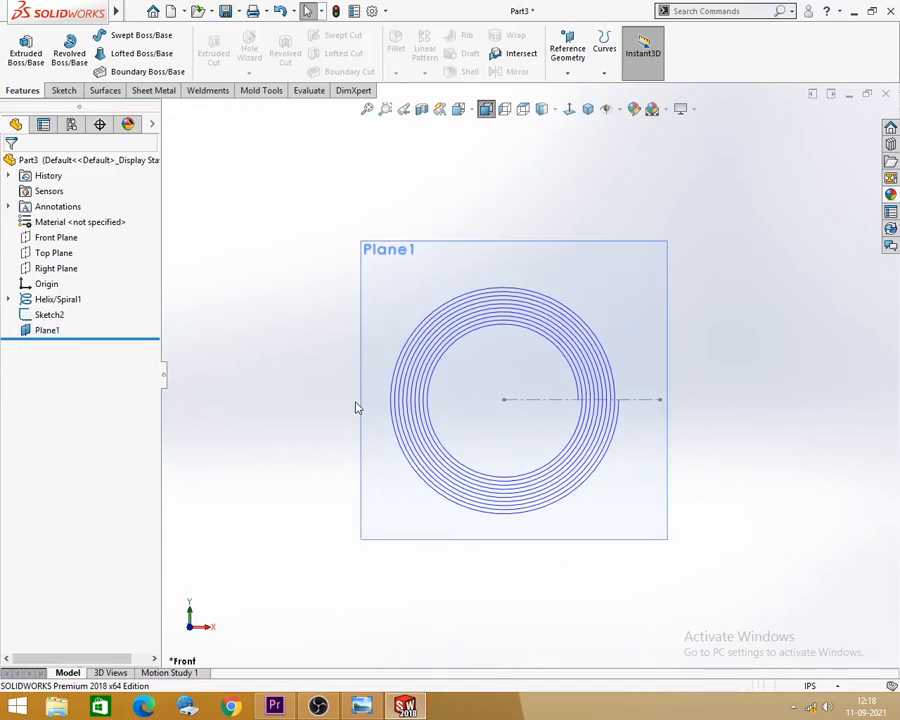
# - Examine the angled plane against the helix and compare it with the end arc and pierce relations in the EX-15.jpg reference drawing
pyautogui.click(361, 403)
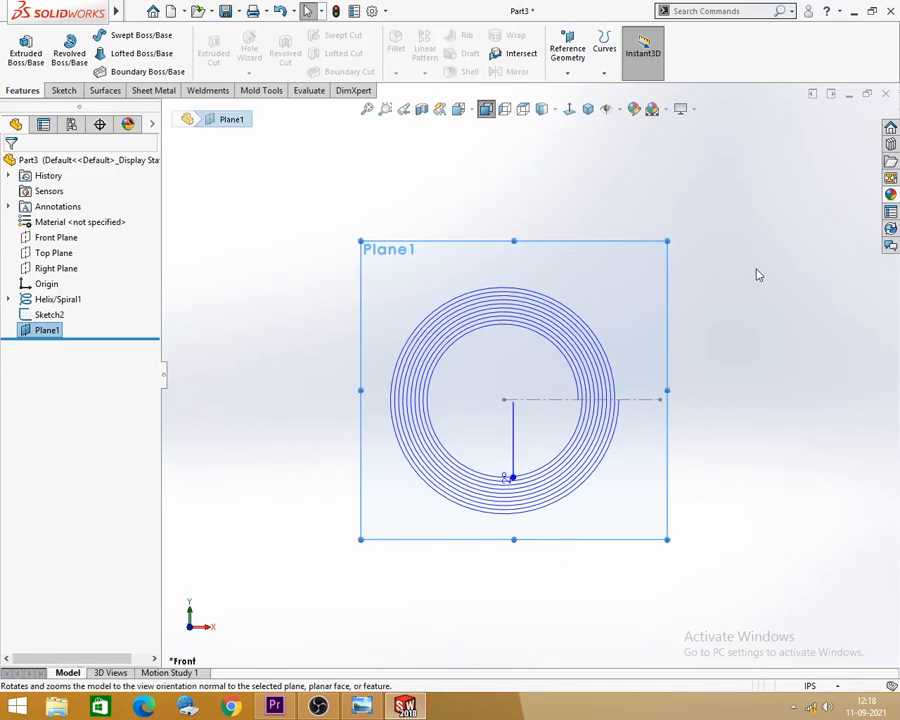
pyautogui.scroll(2, 454, 317)
pyautogui.moveTo(454, 317); pyautogui.dragTo(416, 384, button='middle')
pyautogui.scroll(-2, 645, 374)
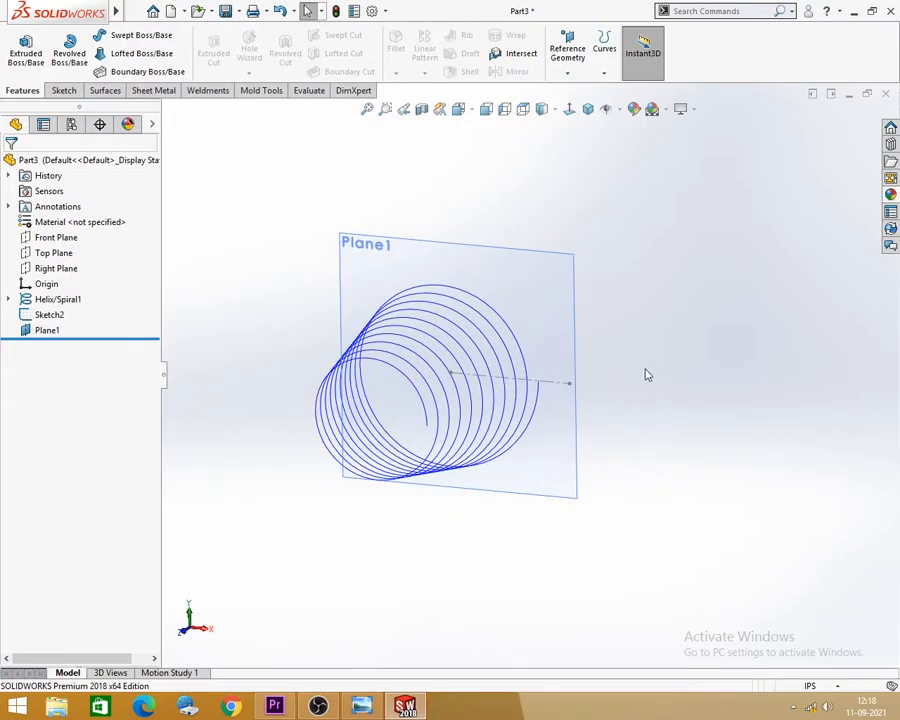
pyautogui.scroll(1, 636, 383)
pyautogui.scroll(-2, 537, 419)
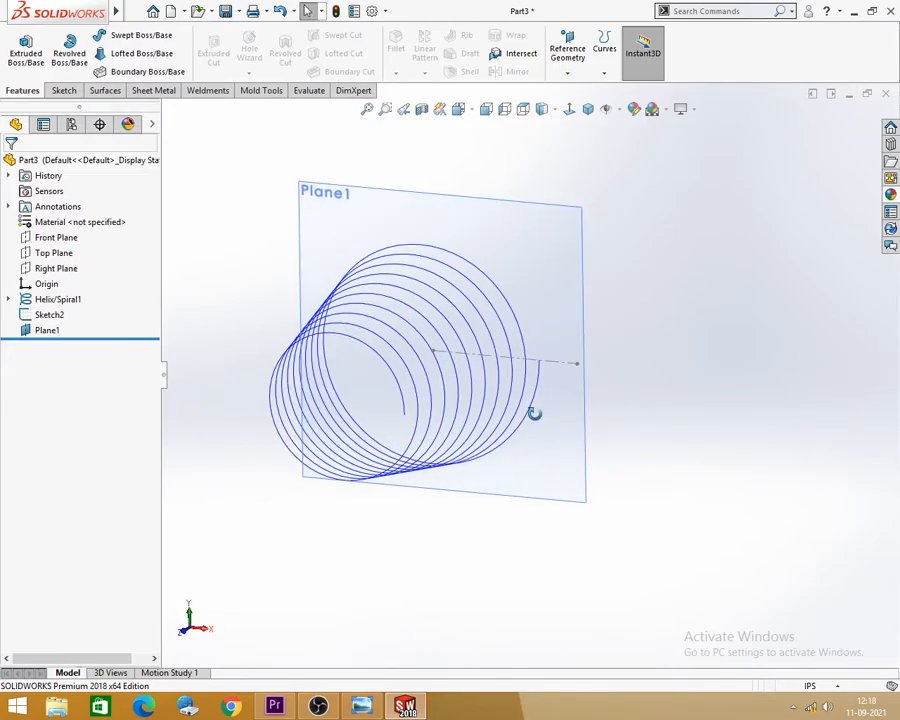
pyautogui.moveTo(538, 420); pyautogui.dragTo(528, 434, button='middle')
pyautogui.click(361, 706)
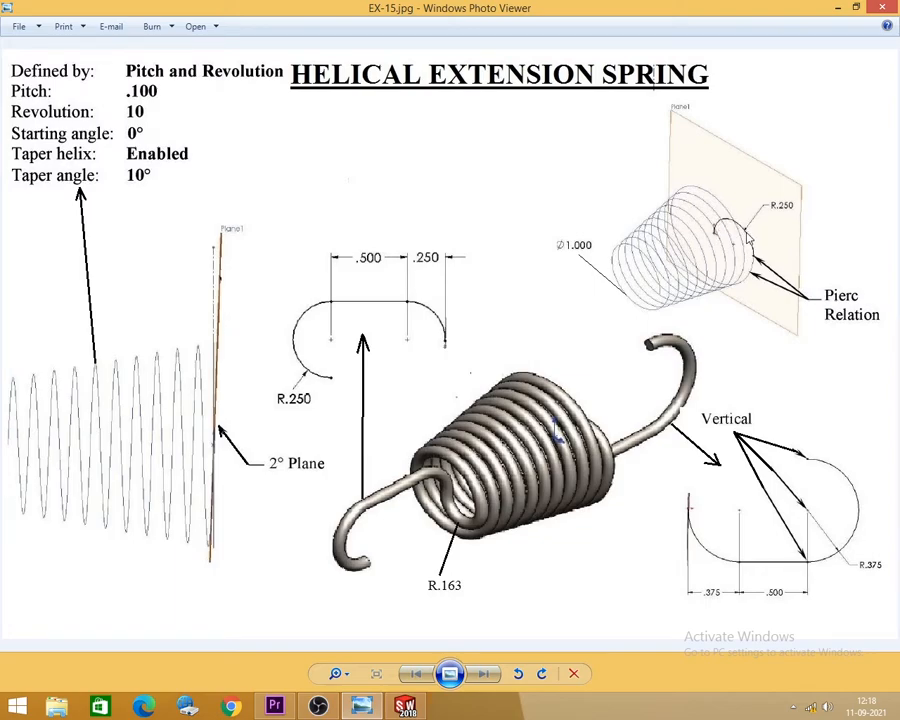
pyautogui.click(838, 8)
pyautogui.moveTo(640, 370); pyautogui.dragTo(478, 342, button='middle')
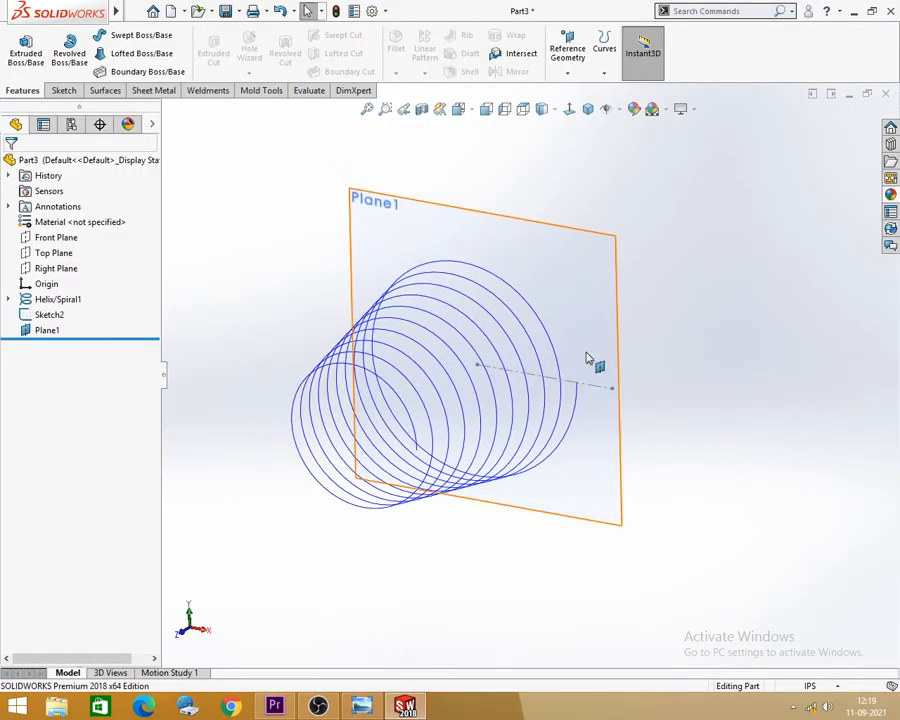
pyautogui.moveTo(337, 276); pyautogui.dragTo(400, 316, button='middle')
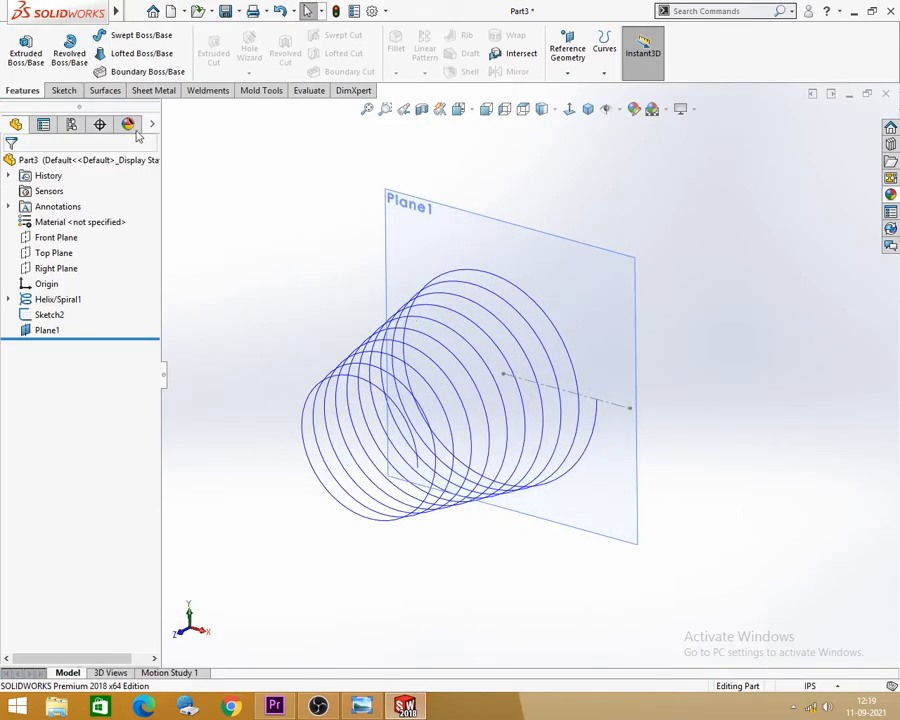
# - In a new 3D sketch, draw a three-point arc of about 0.25 in radius from the helix's large end to the origin, bulging upward
pyautogui.click(63, 91)
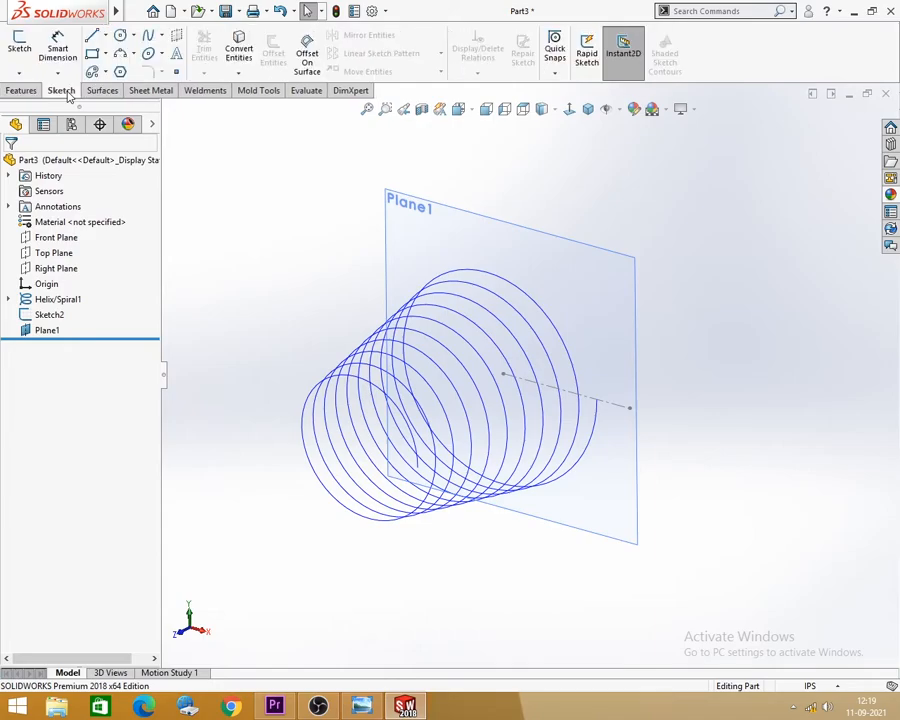
pyautogui.click(19, 74)
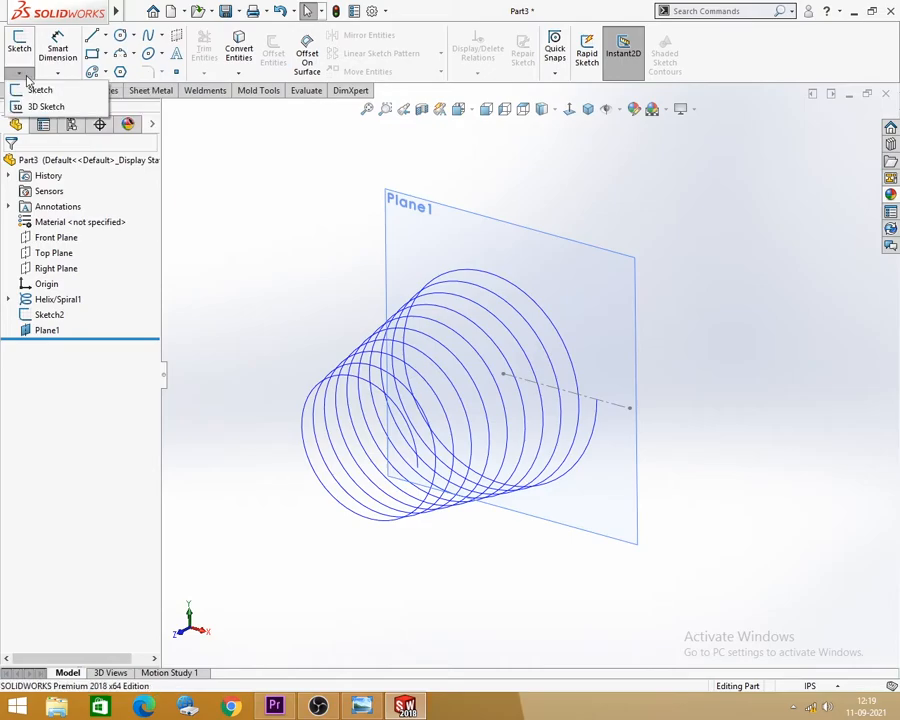
pyautogui.click(40, 106)
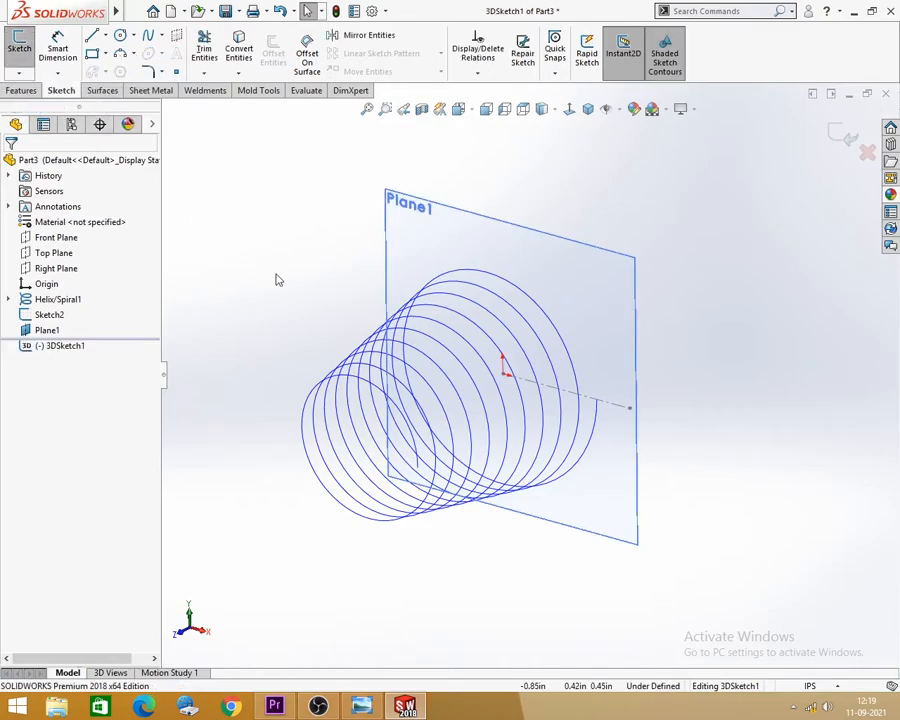
pyautogui.click(121, 56)
pyautogui.scroll(-1, 615, 417)
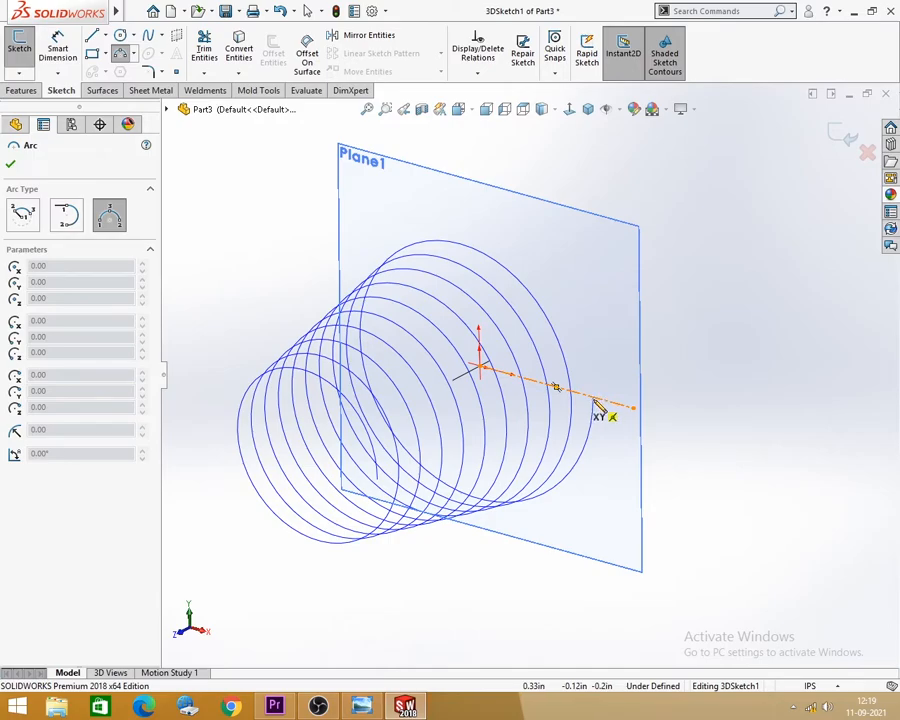
pyautogui.scroll(-5, 598, 410)
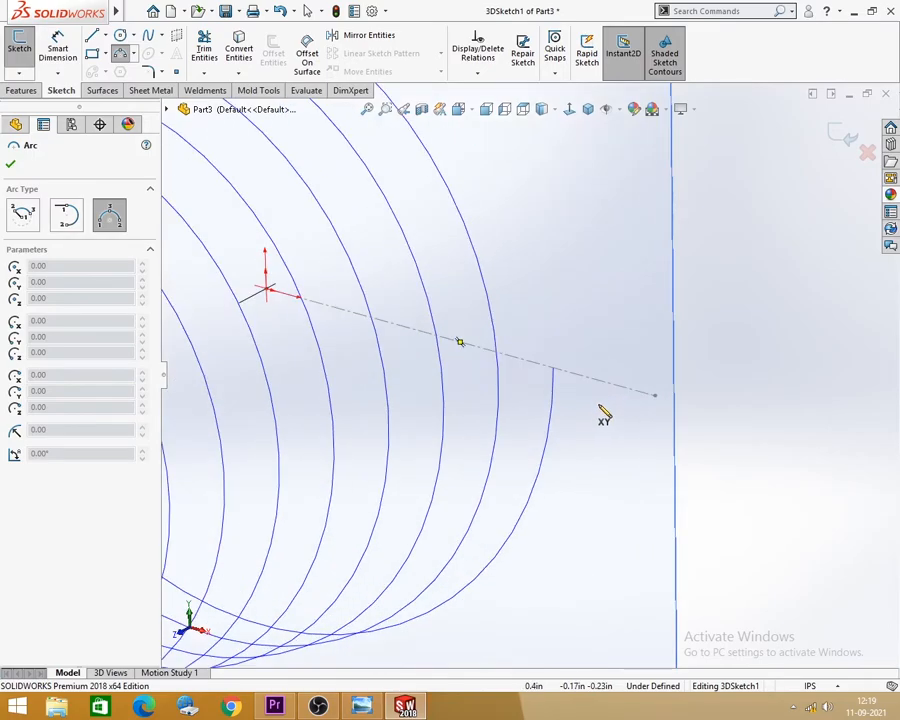
pyautogui.click(551, 368)
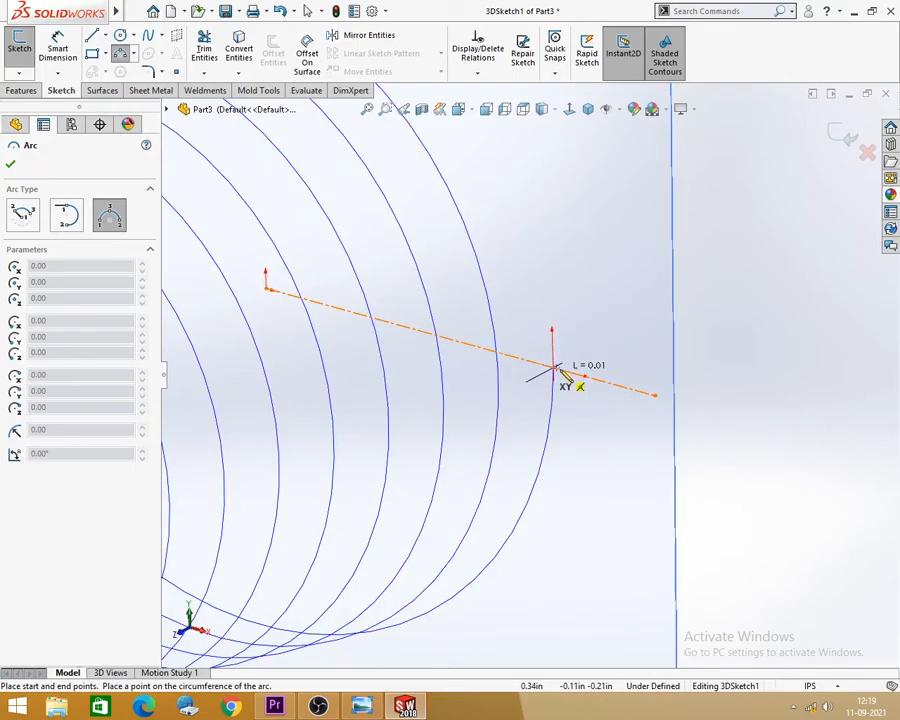
pyautogui.scroll(6, 600, 377)
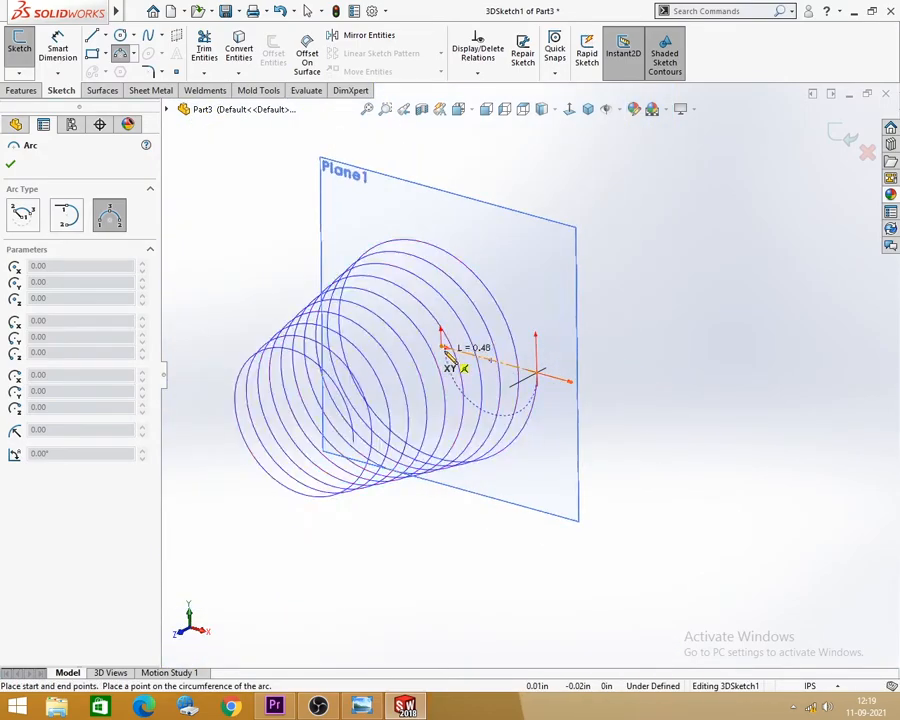
pyautogui.scroll(-3, 447, 352)
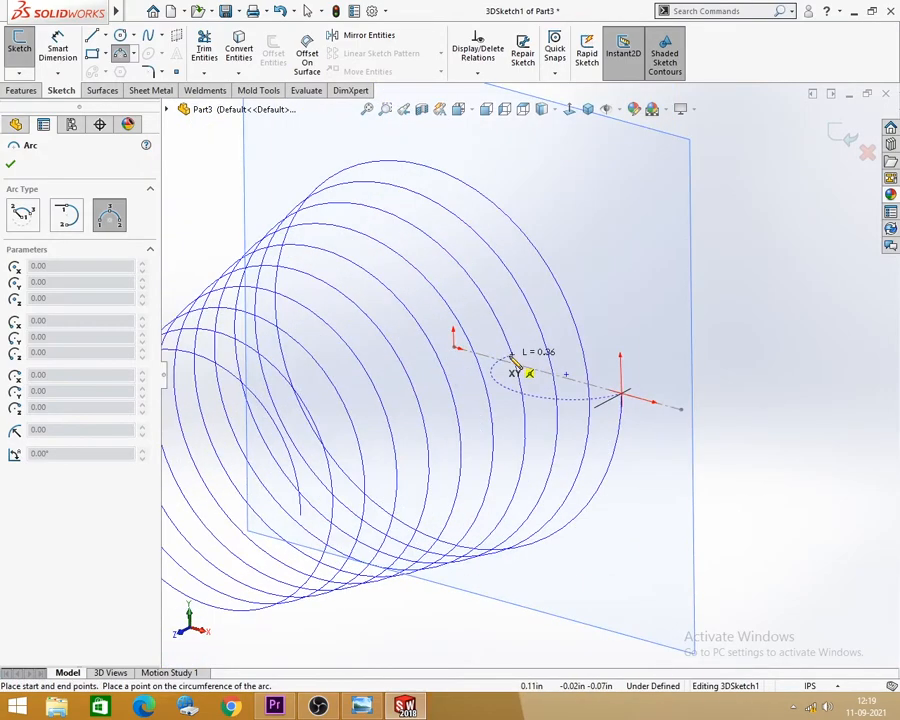
pyautogui.click(455, 347)
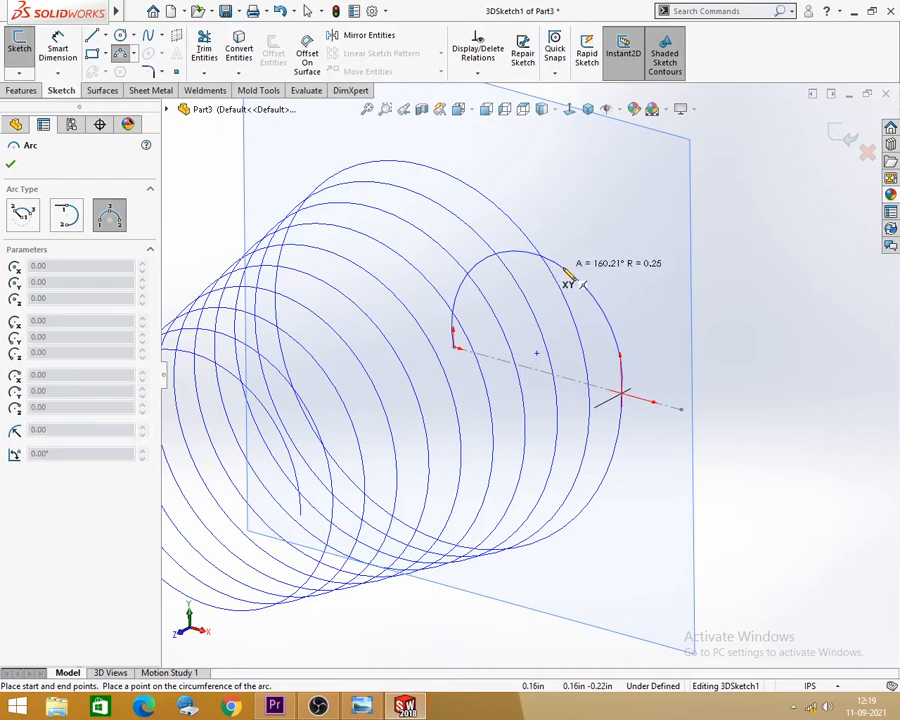
pyautogui.click(566, 268)
pyautogui.moveTo(562, 296); pyautogui.dragTo(574, 408, button='middle')
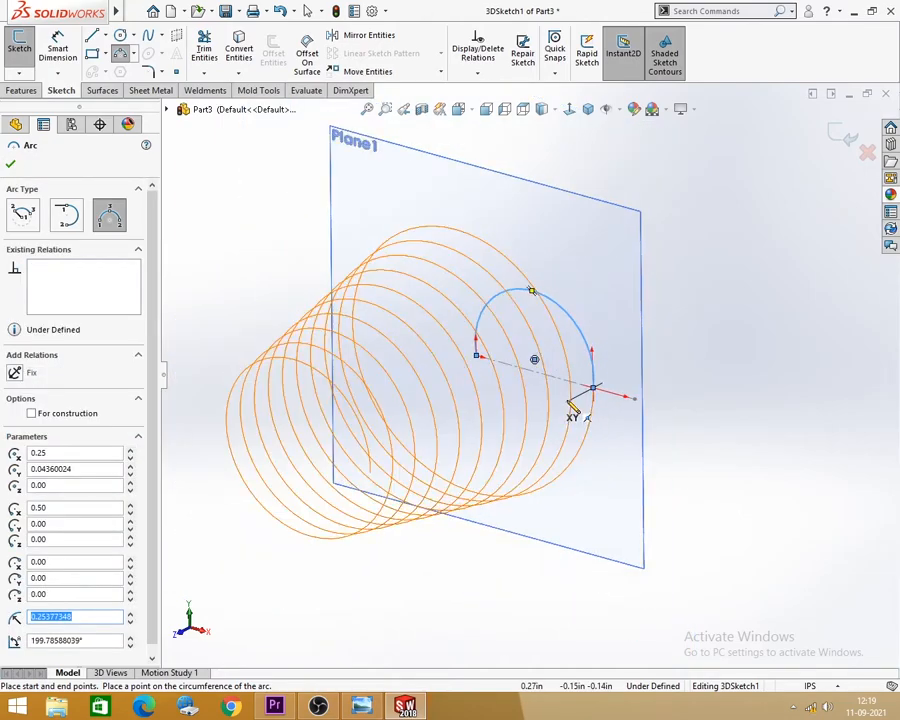
pyautogui.press('Escape')
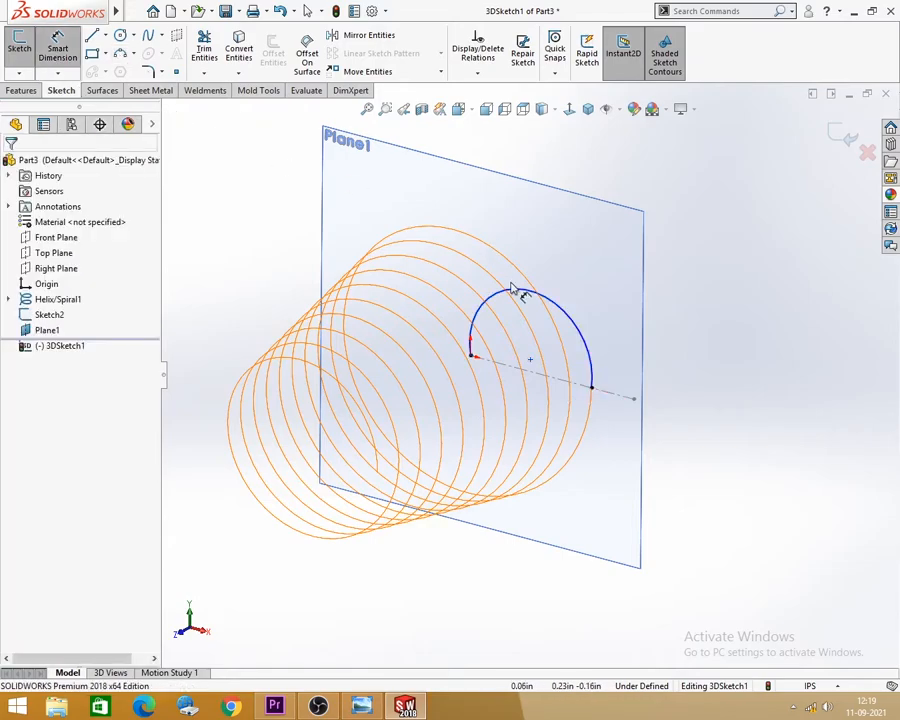
# - Dimension the radius of the arc joining the origin to the helix's large end and set it to 0.25 in
pyautogui.click(560, 312)
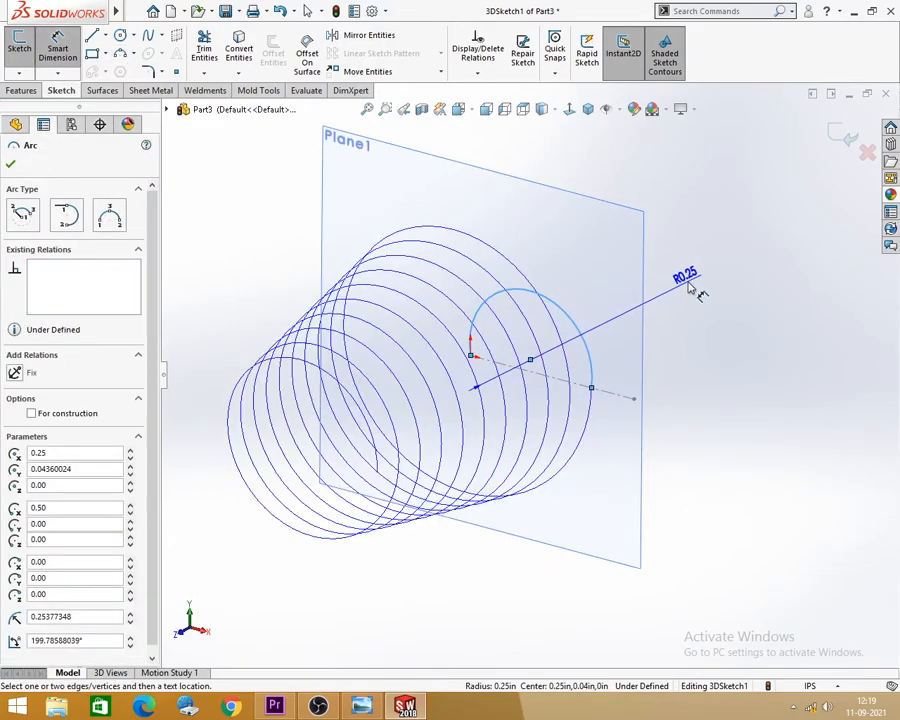
pyautogui.click(689, 289)
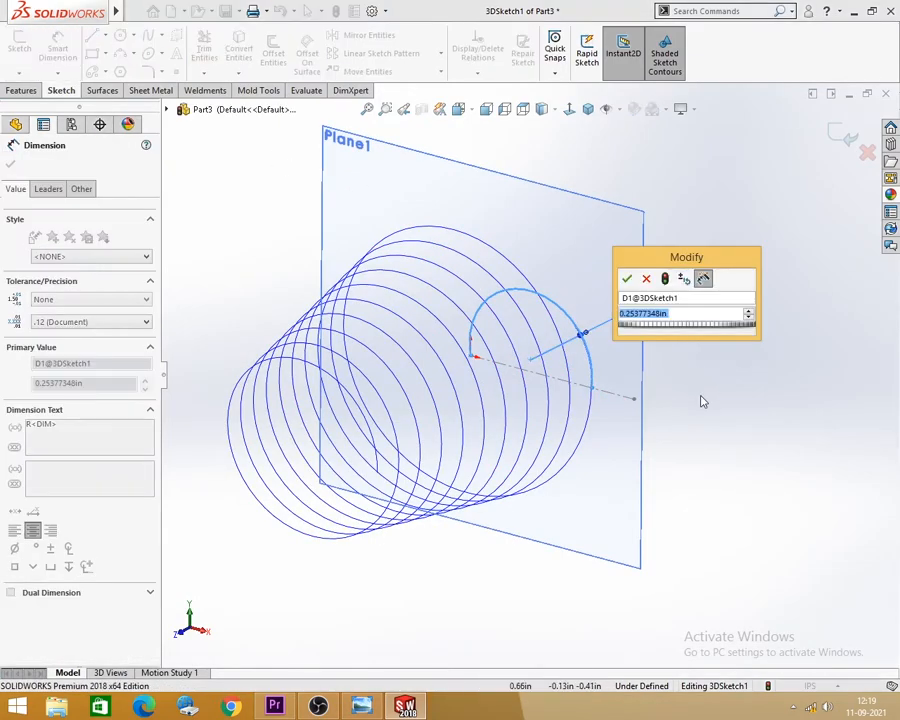
pyautogui.click(362, 706)
pyautogui.click(362, 706)
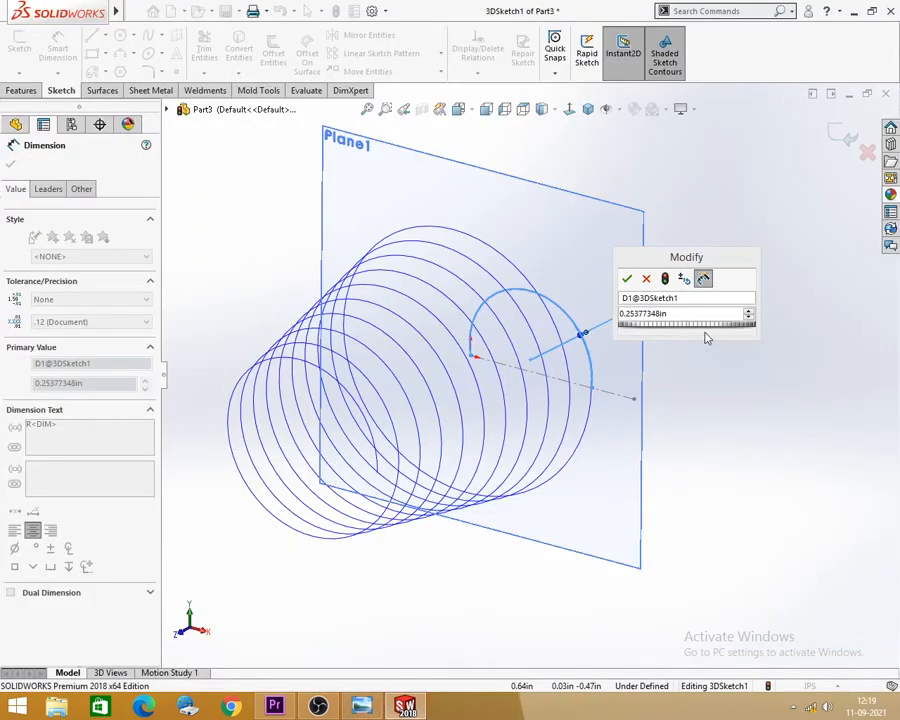
pyautogui.doubleClick(692, 315)
pyautogui.write('20')
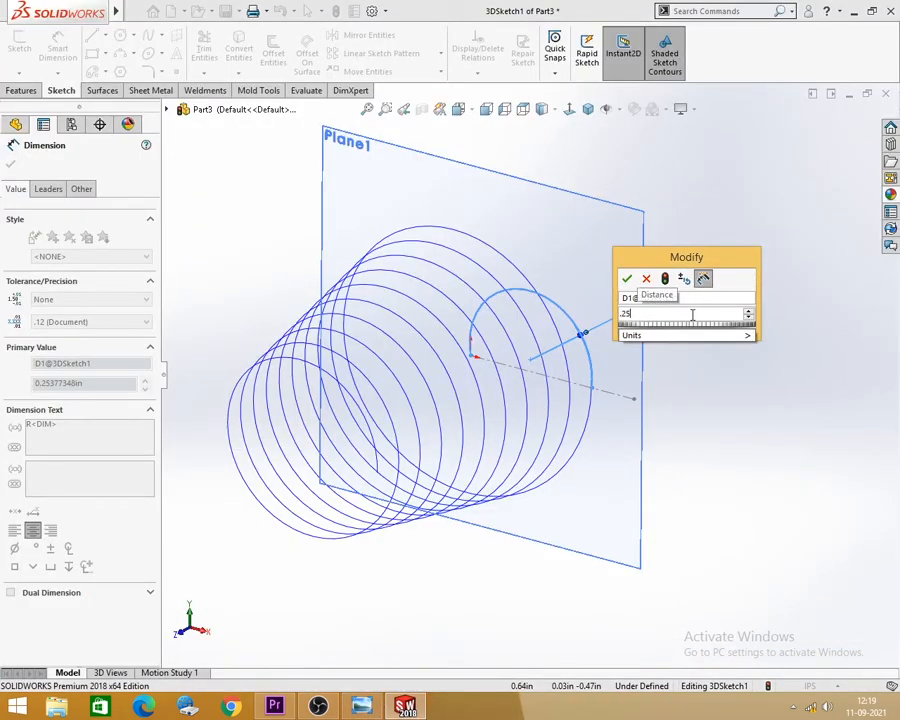
pyautogui.press('Return')
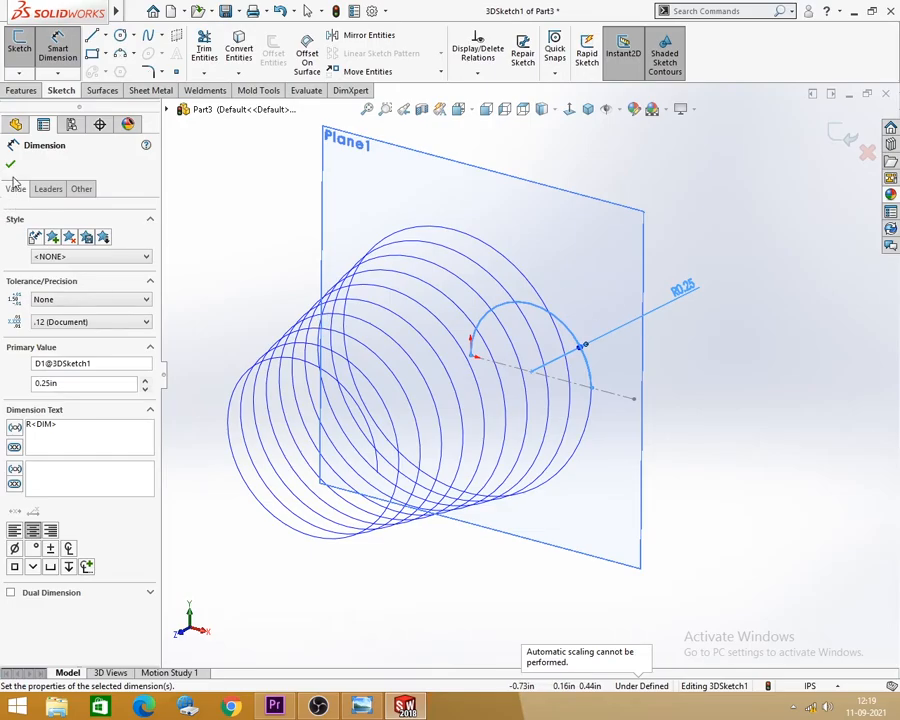
pyautogui.click(10, 164)
# - Check the hook details in the EX-15.jpg reference drawing, and close the 3D sketch containing the connecting arc
pyautogui.moveTo(774, 374)
pyautogui.mouseDown(button='middle')
pyautogui.moveTo(709, 408)
pyautogui.moveTo(668, 372)
pyautogui.moveTo(619, 372)
pyautogui.moveTo(643, 410)
pyautogui.moveTo(731, 356)
pyautogui.moveTo(746, 383)
pyautogui.moveTo(725, 379)
pyautogui.mouseUp(button='middle')
pyautogui.hotkey('alt', 'Tab')
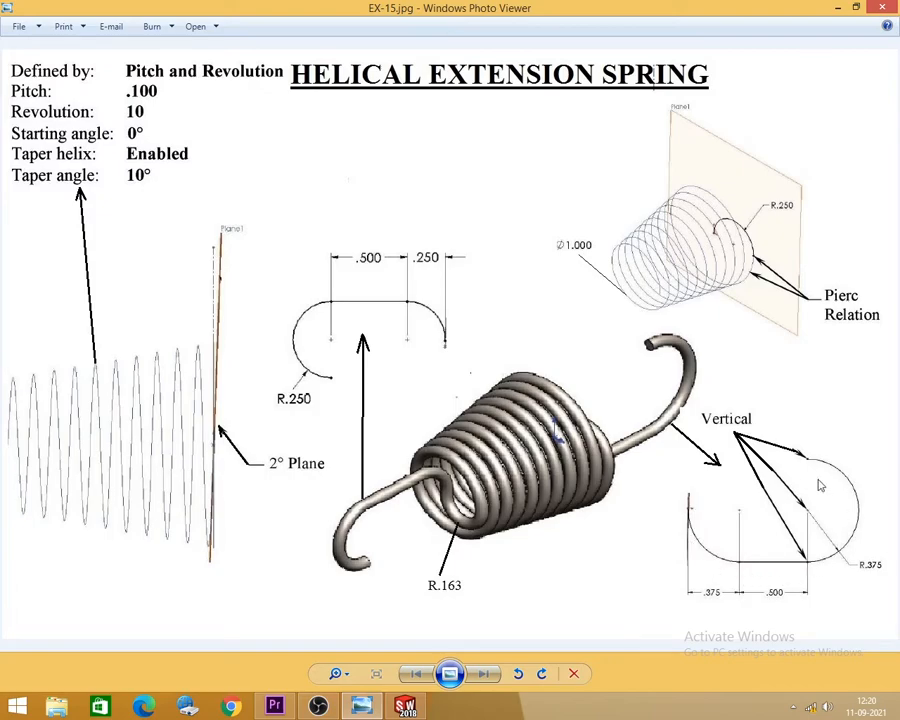
pyautogui.hotkey('alt', 'Tab')
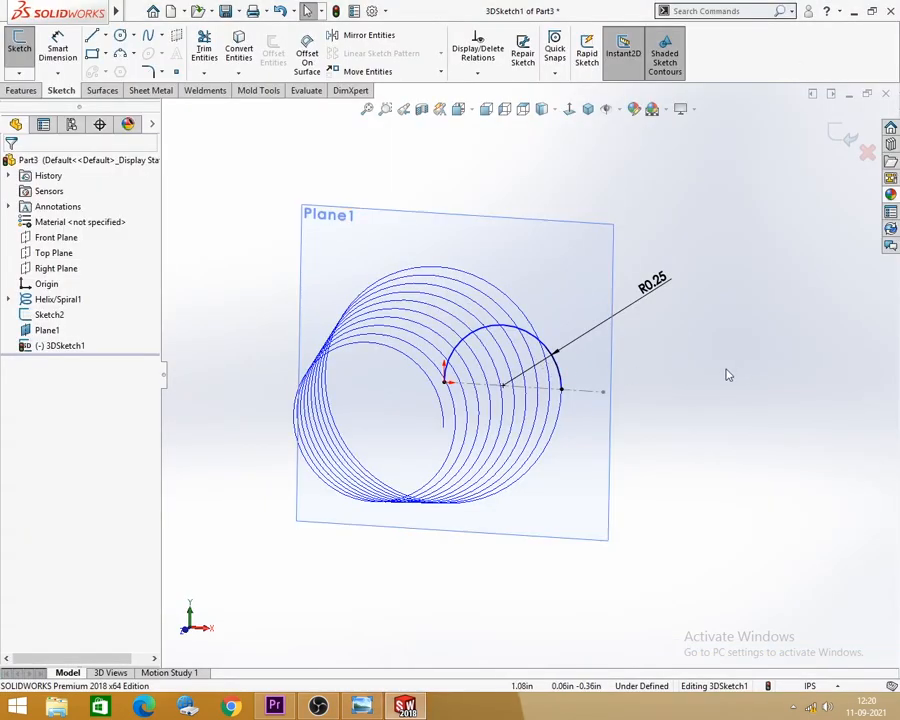
pyautogui.click(842, 137)
pyautogui.moveTo(665, 456)
pyautogui.mouseDown(button='middle')
pyautogui.moveTo(623, 490)
pyautogui.moveTo(700, 481)
pyautogui.moveTo(613, 315)
pyautogui.mouseUp(button='middle')
pyautogui.click(586, 293)
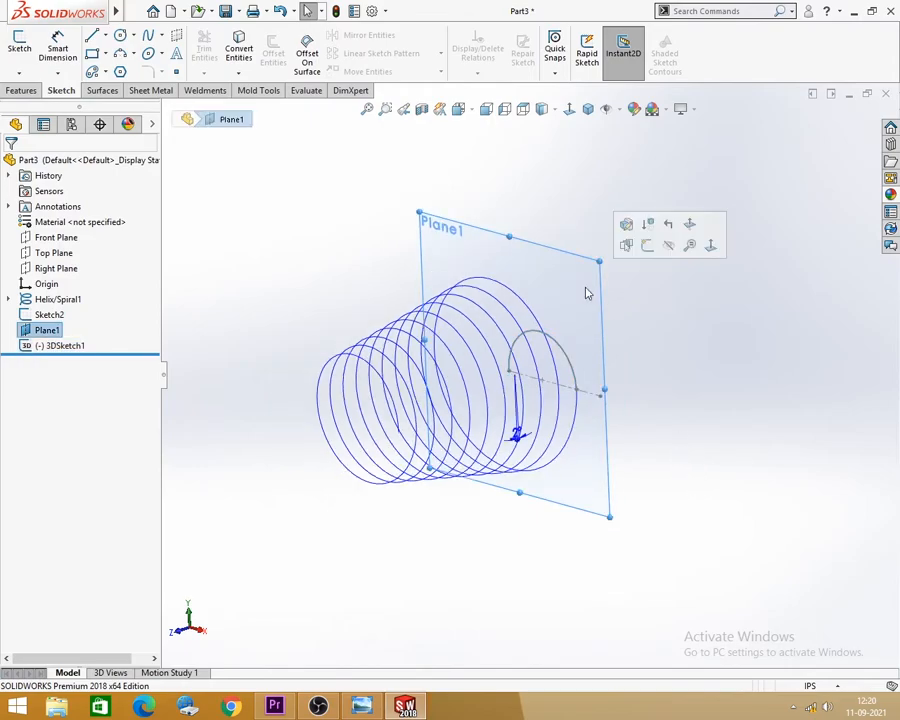
pyautogui.click(651, 248)
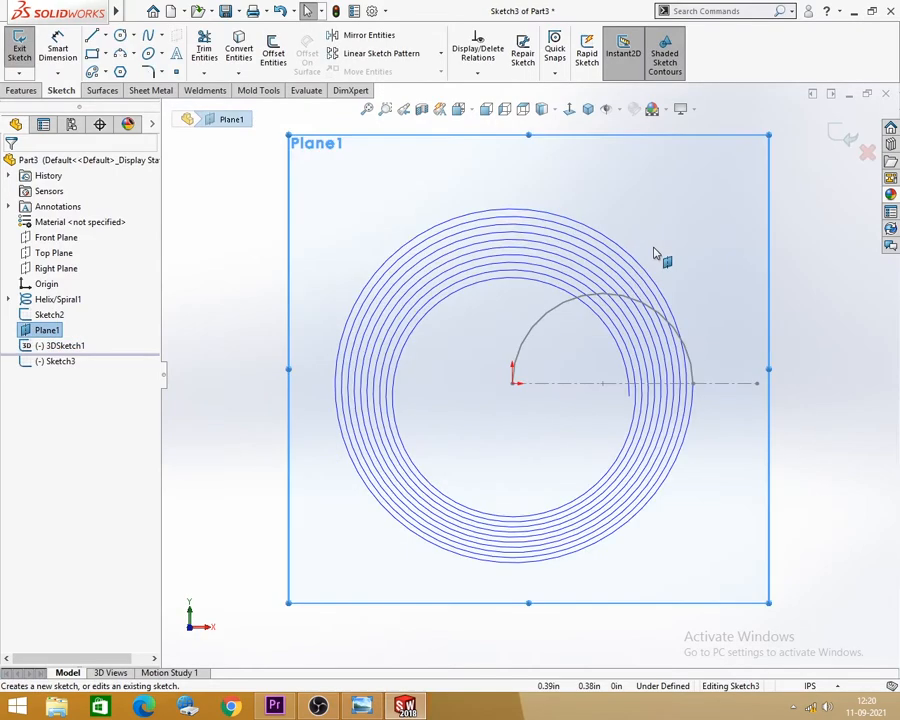
pyautogui.click(840, 132)
pyautogui.scroll(2, 521, 372)
# - Hide the angled plane and the centerline sketch that runs from the origin through the helix's large end
pyautogui.moveTo(521, 372); pyautogui.dragTo(478, 390, button='middle')
pyautogui.scroll(3, 700, 445)
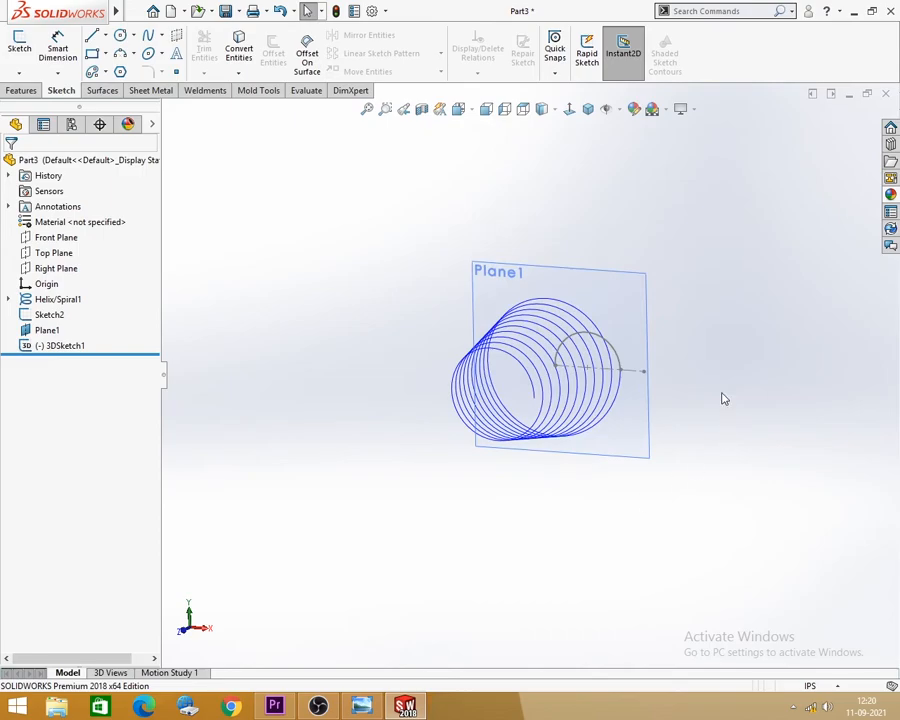
pyautogui.scroll(-3, 723, 304)
pyautogui.click(566, 301)
pyautogui.click(641, 256)
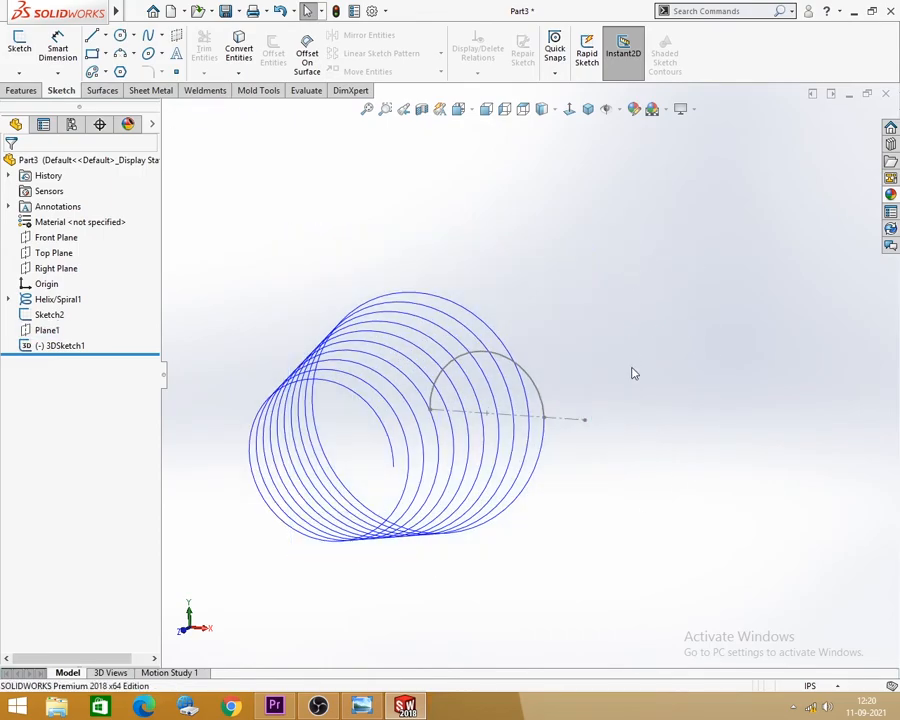
pyautogui.click(570, 423)
pyautogui.click(630, 380)
# - Start a second 3D sketch and consult the large-end hook profile in the EX-15.jpg reference drawing
pyautogui.moveTo(652, 412)
pyautogui.mouseDown(button='middle')
pyautogui.moveTo(578, 443)
pyautogui.moveTo(615, 434)
pyautogui.moveTo(605, 436)
pyautogui.moveTo(595, 500)
pyautogui.mouseUp(button='middle')
pyautogui.scroll(2, 603, 436)
pyautogui.scroll(-2, 453, 481)
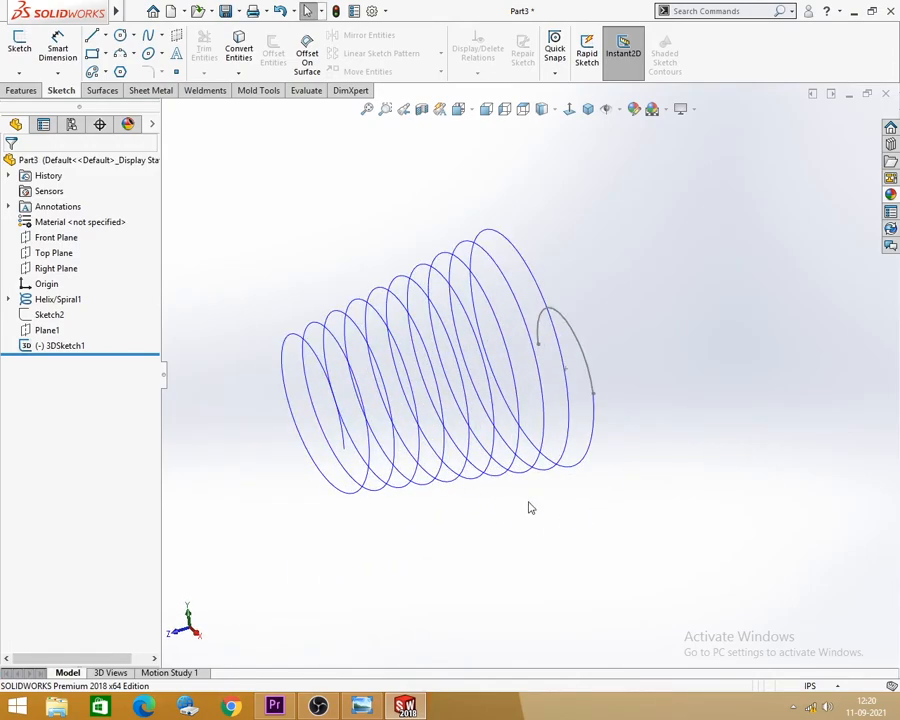
pyautogui.scroll(1, 530, 507)
pyautogui.moveTo(318, 421); pyautogui.dragTo(340, 413, button='middle')
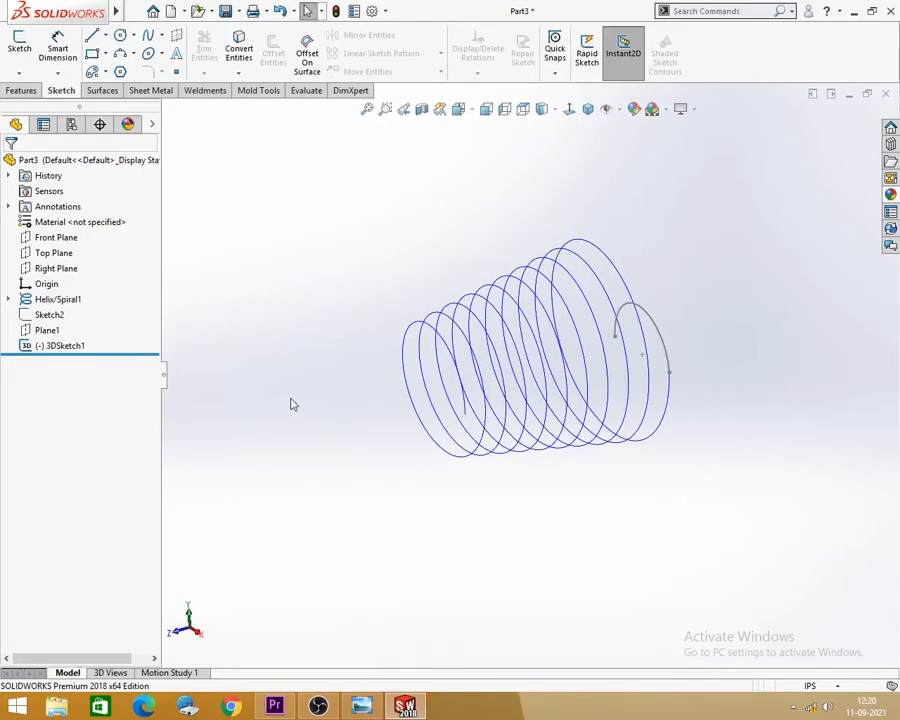
pyautogui.click(19, 73)
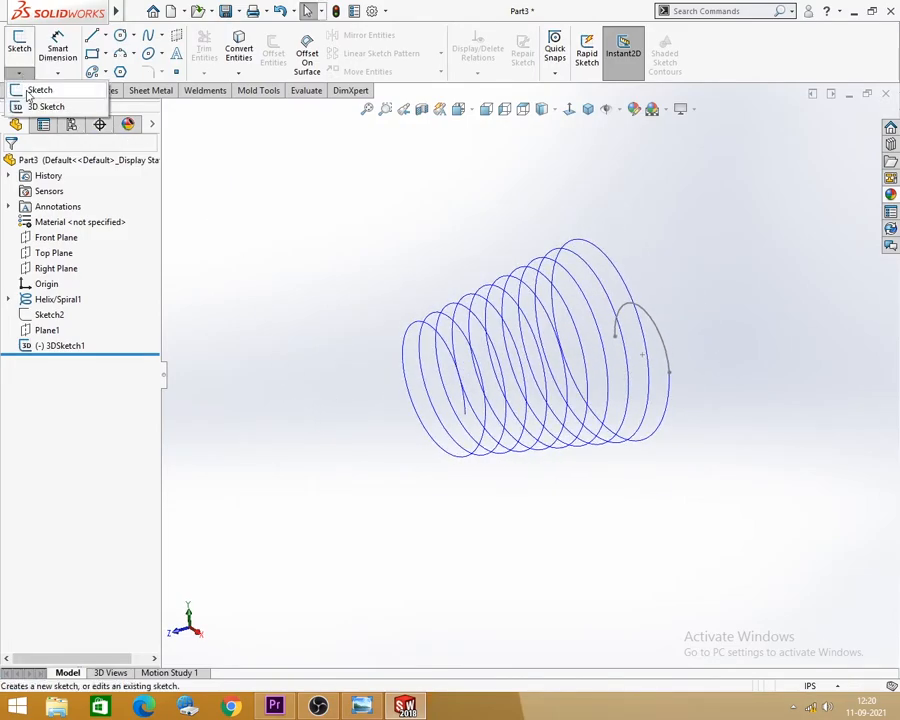
pyautogui.click(33, 107)
pyautogui.click(361, 706)
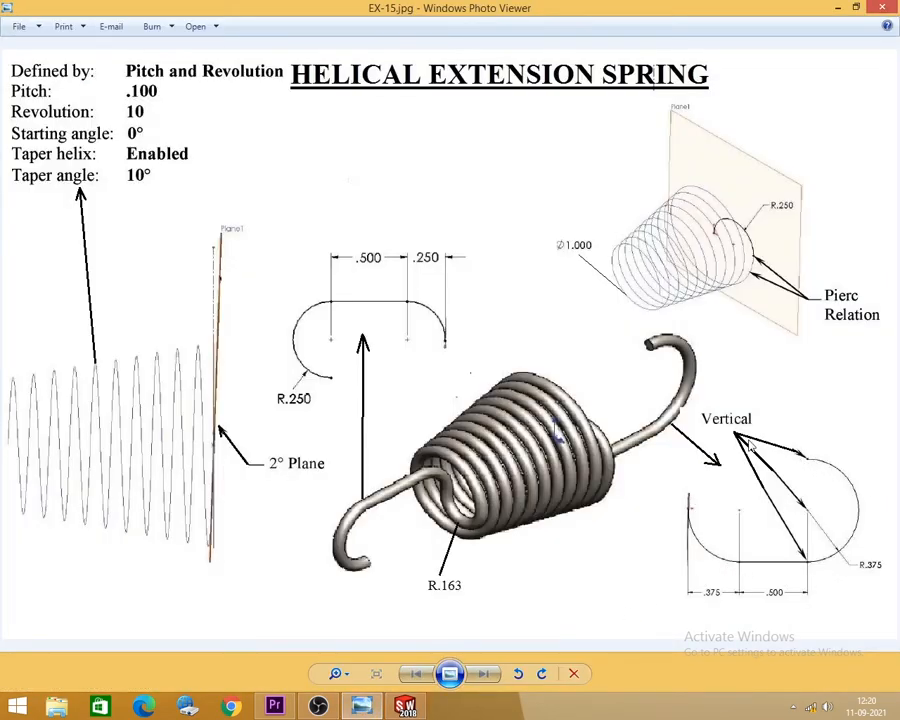
pyautogui.click(836, 8)
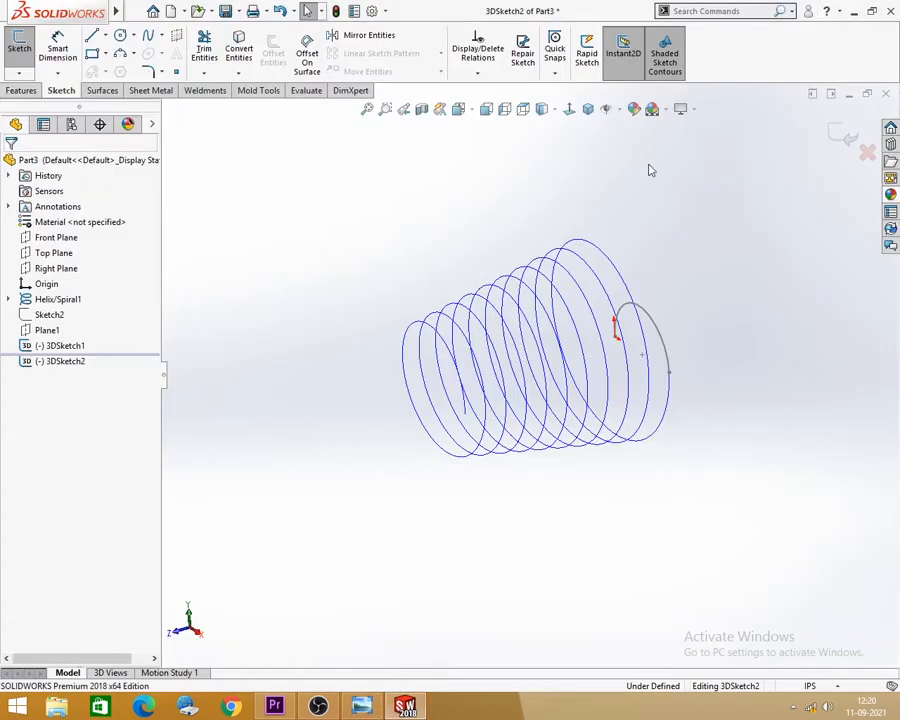
# - Draw a three-point arc of about 0.19 in radius from the origin on the Right Plane, bulging downward away from the helix
pyautogui.click(60, 270)
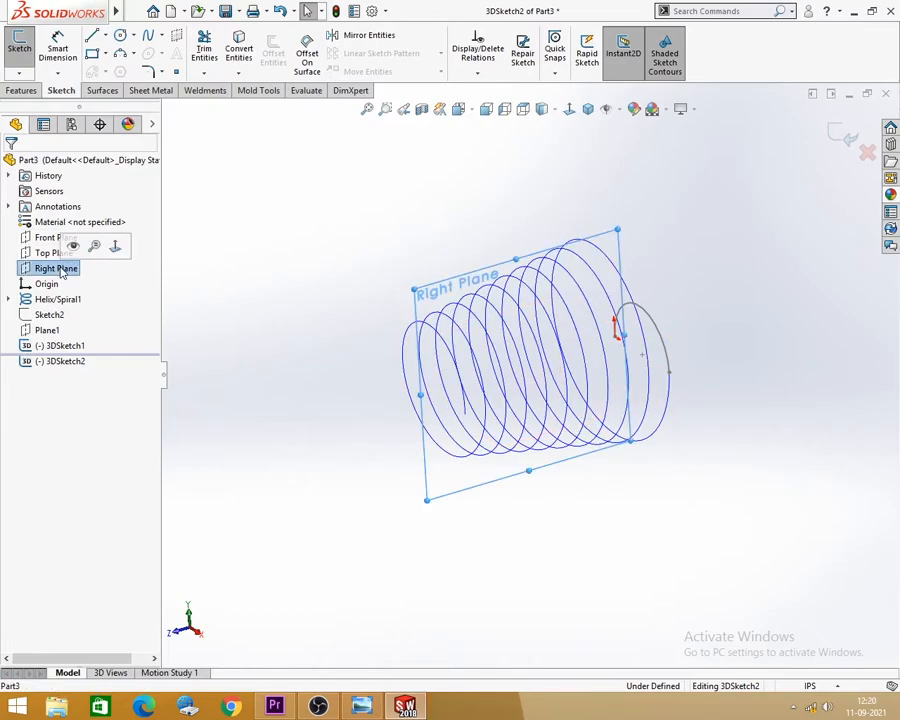
pyautogui.moveTo(759, 566); pyautogui.dragTo(706, 509, button='middle')
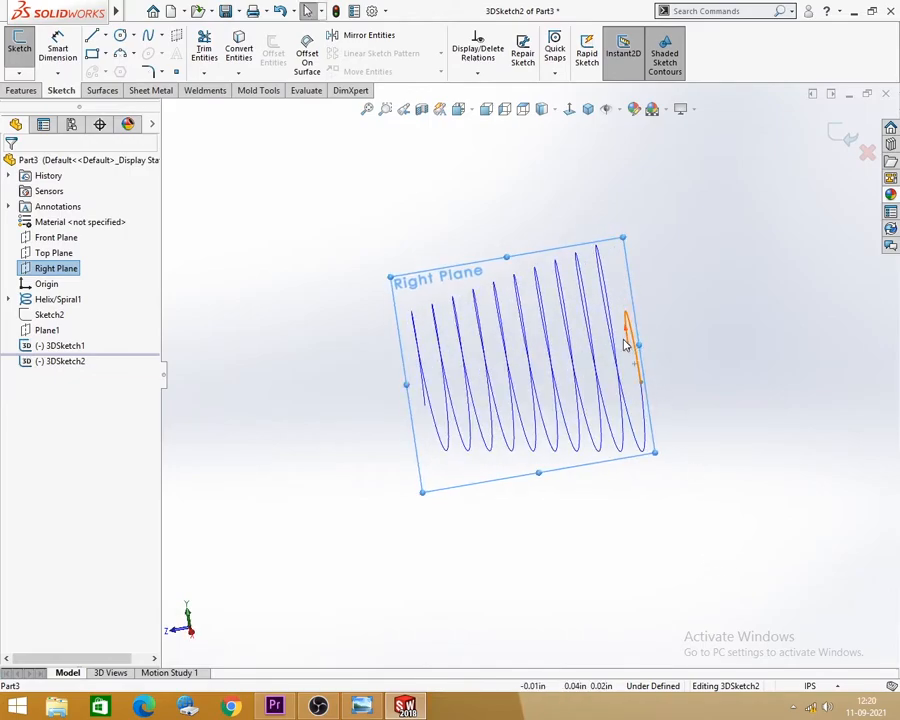
pyautogui.click(366, 708)
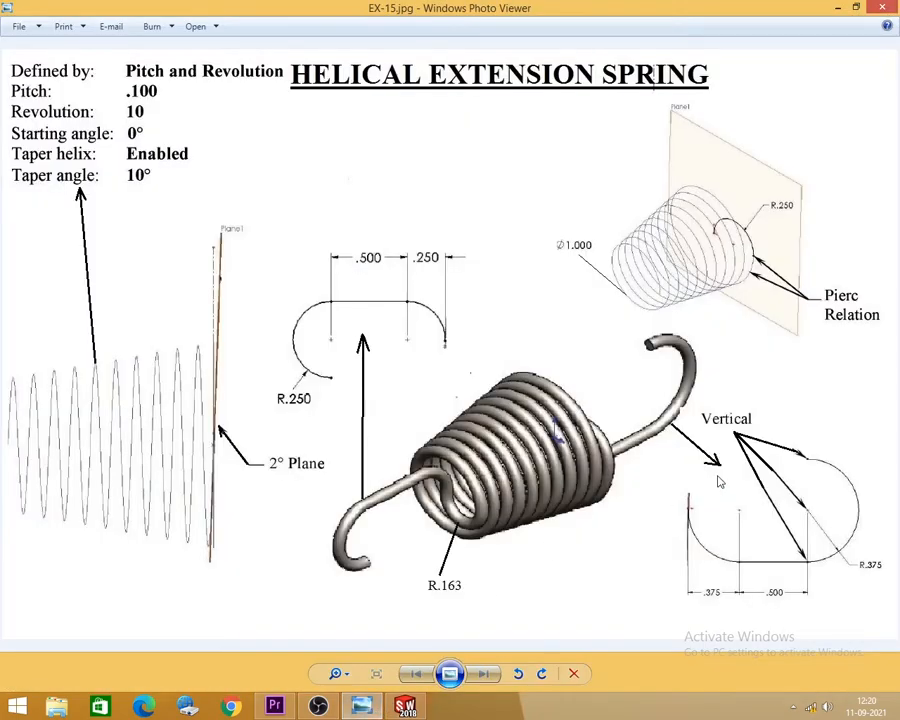
pyautogui.click(836, 9)
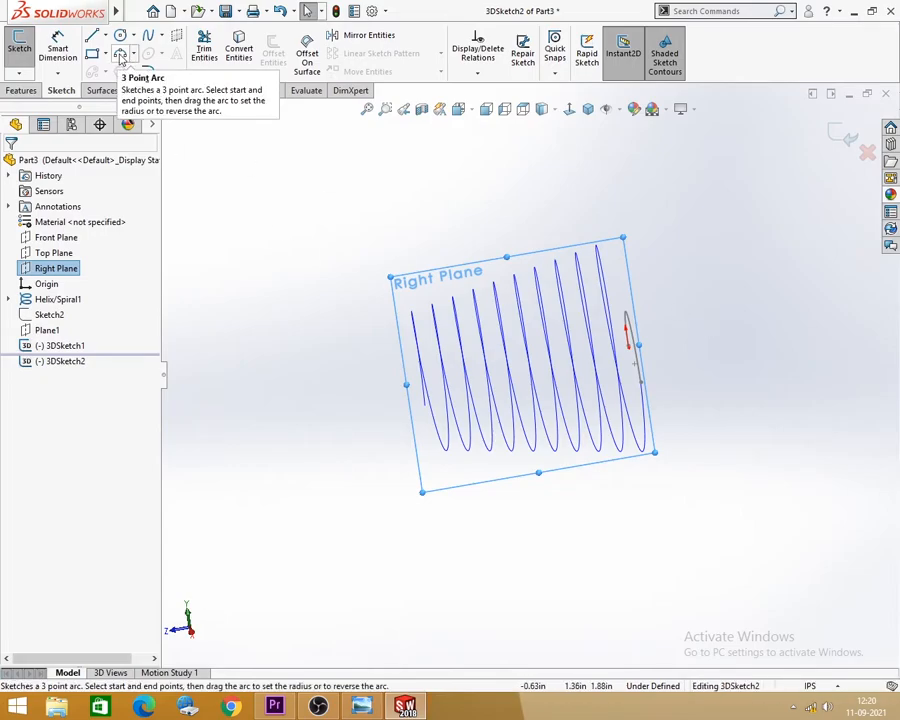
pyautogui.click(120, 57)
pyautogui.scroll(-4, 781, 396)
pyautogui.moveTo(621, 381)
pyautogui.mouseDown(button='middle')
pyautogui.moveTo(628, 370)
pyautogui.moveTo(611, 354)
pyautogui.moveTo(573, 352)
pyautogui.moveTo(622, 352)
pyautogui.moveTo(600, 345)
pyautogui.mouseUp(button='middle')
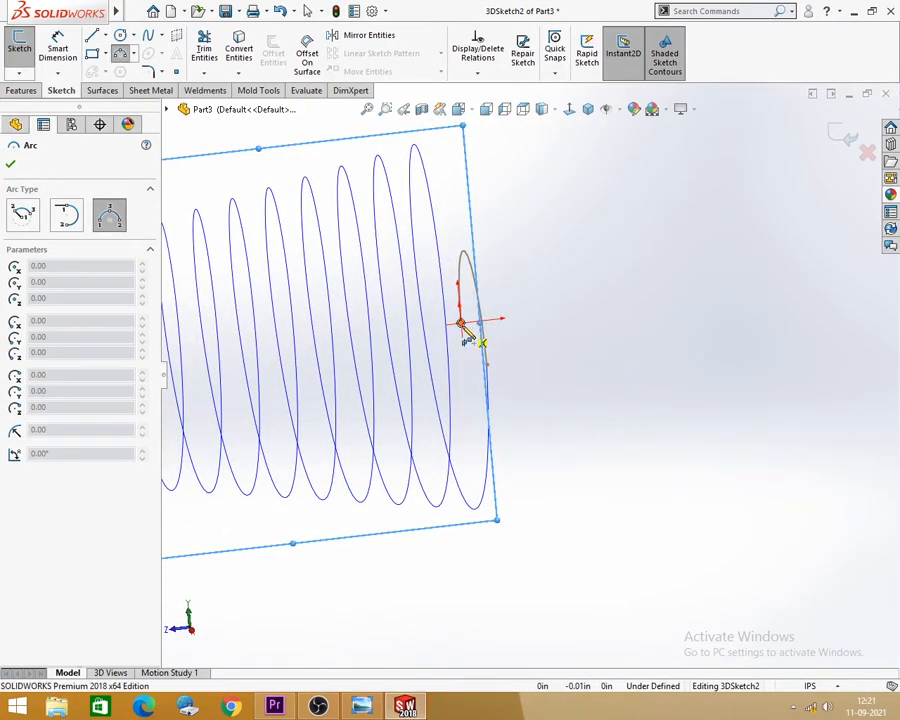
pyautogui.click(463, 330)
pyautogui.click(568, 368)
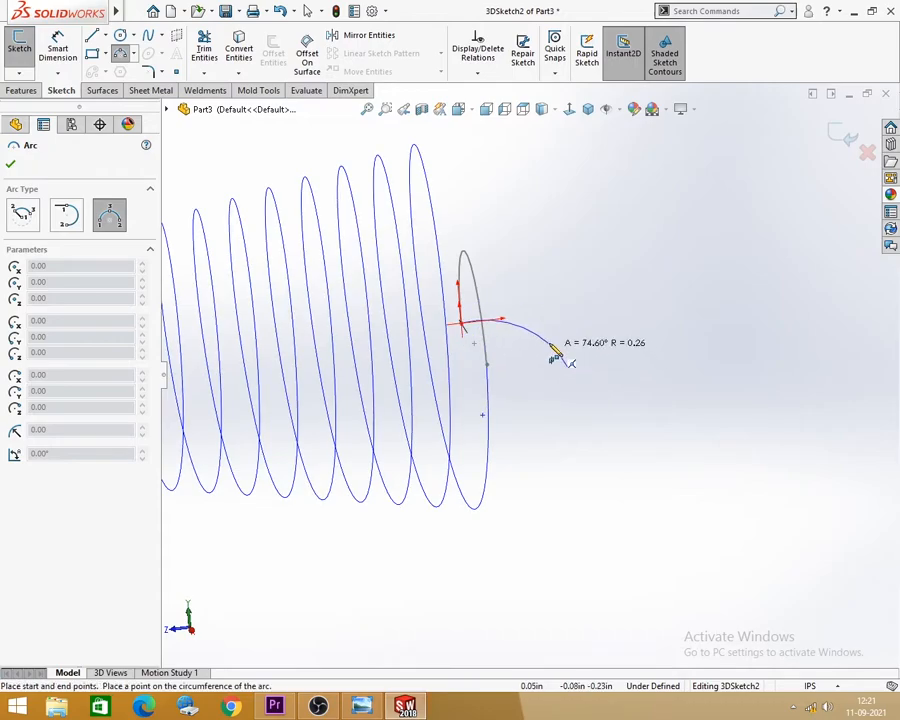
pyautogui.click(515, 388)
pyautogui.moveTo(546, 452); pyautogui.dragTo(512, 327, button='middle')
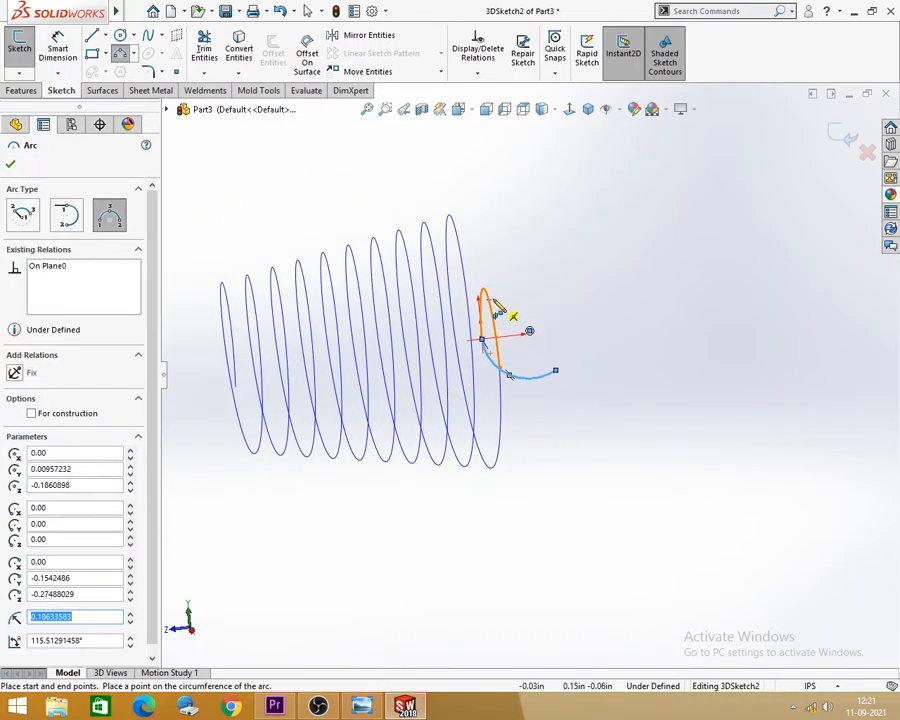
pyautogui.click(92, 35)
pyautogui.click(556, 371)
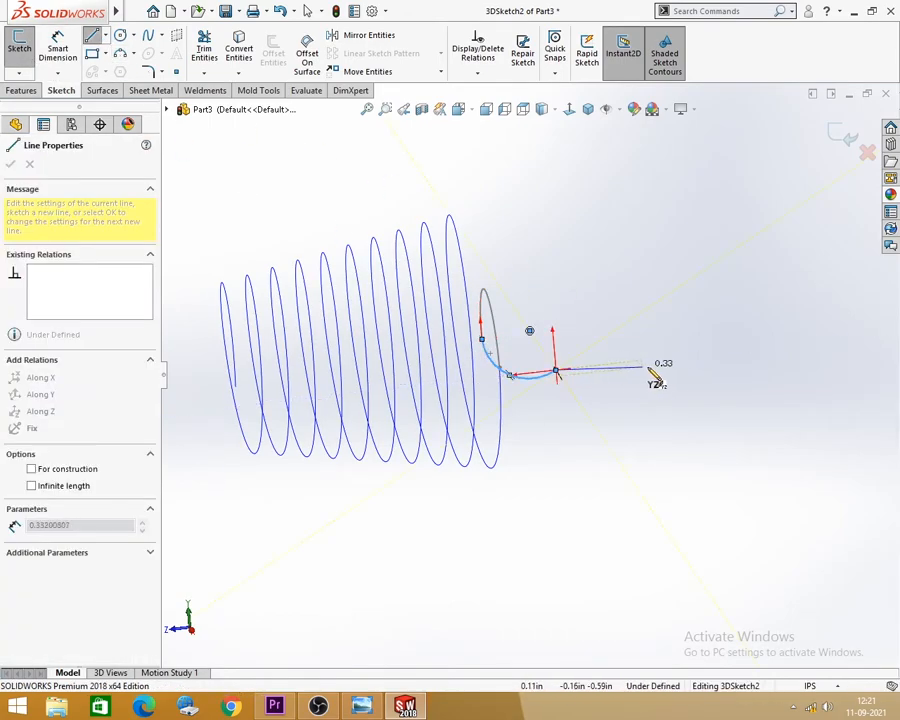
pyautogui.click(487, 112)
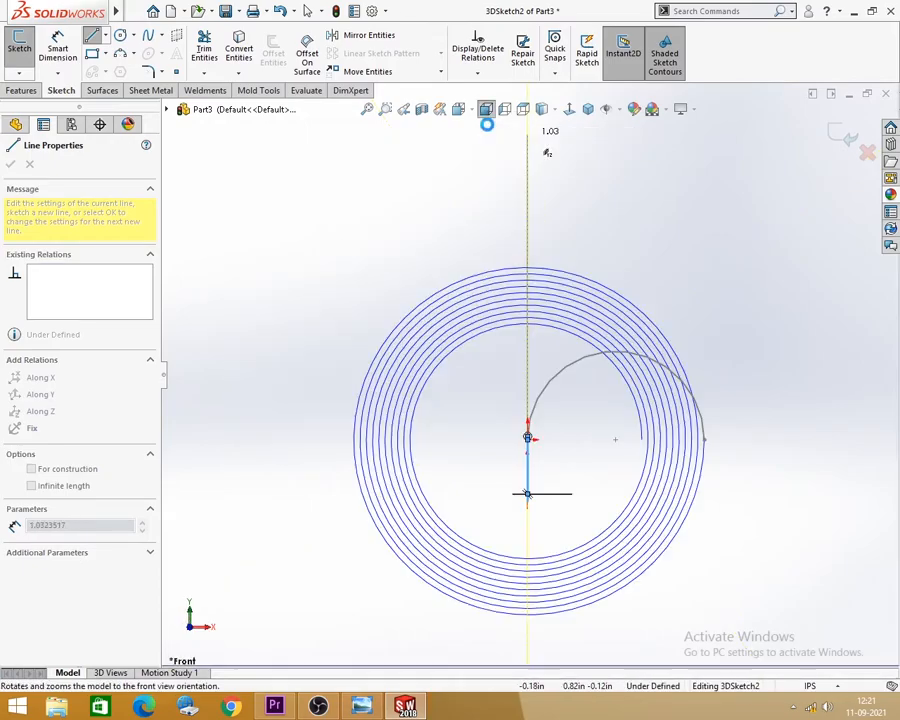
pyautogui.click(505, 112)
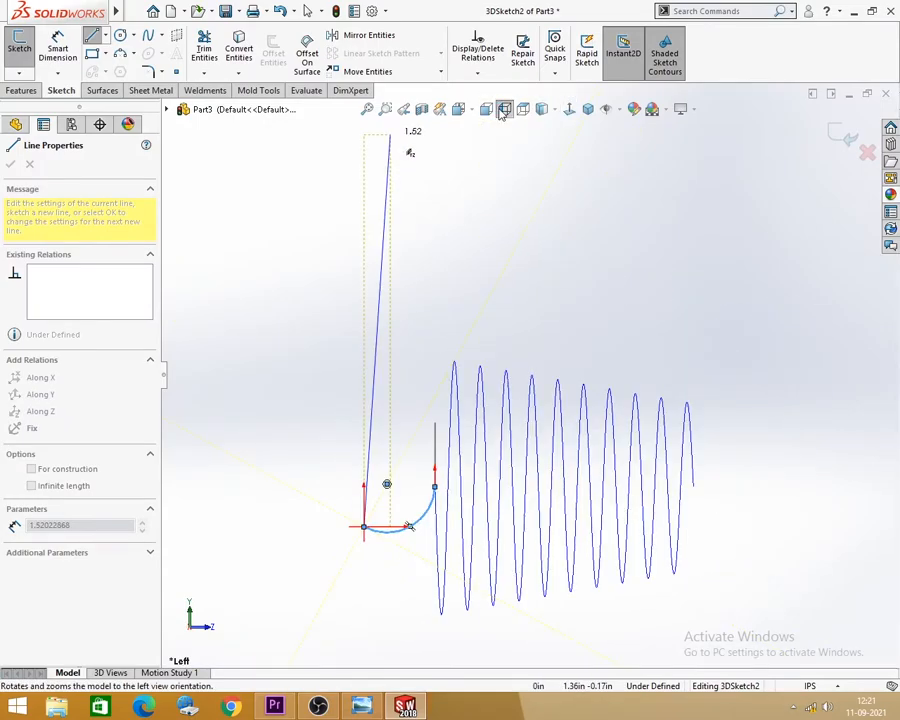
pyautogui.click(458, 109)
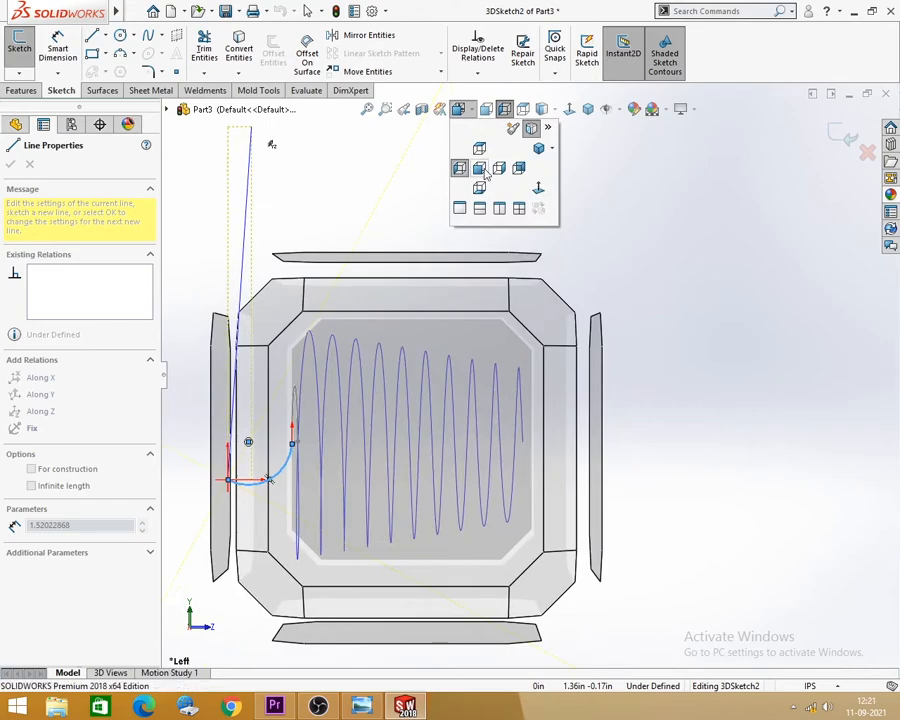
pyautogui.click(506, 172)
pyautogui.scroll(2, 505, 400)
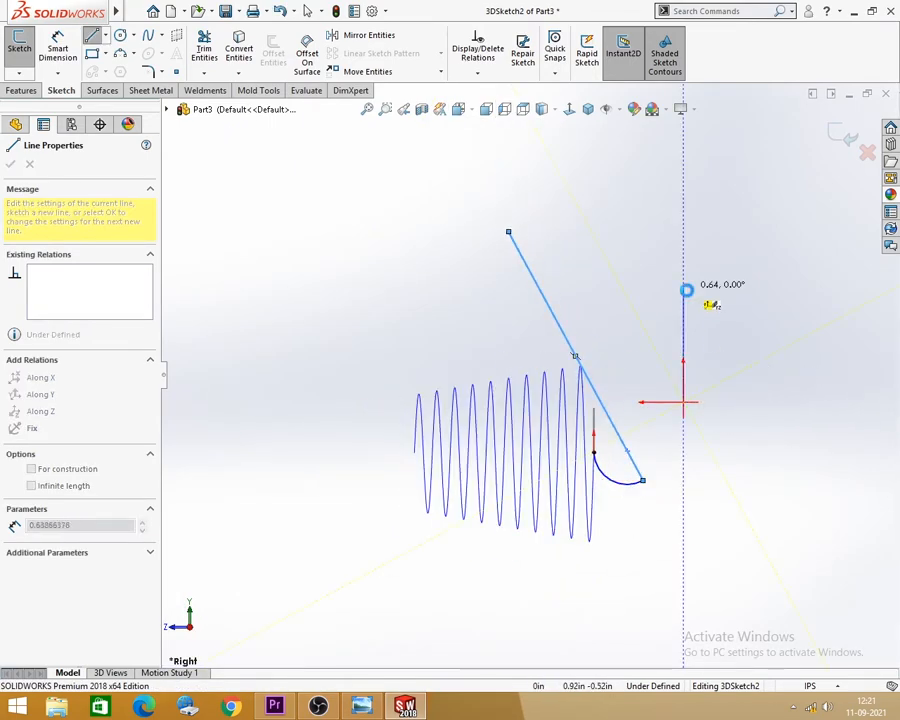
pyautogui.press('Escape')
pyautogui.click(528, 278)
pyautogui.press('Delete')
# - In the right view, draw a straight line from the arc's free end along Z, away from the helix
pyautogui.scroll(-2, 655, 507)
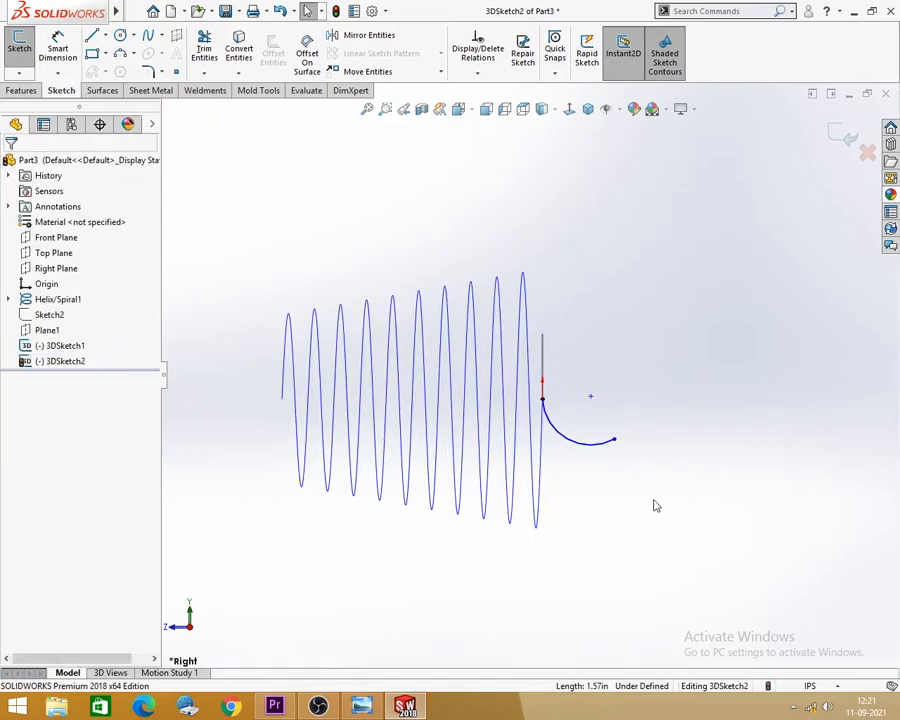
pyautogui.click(92, 35)
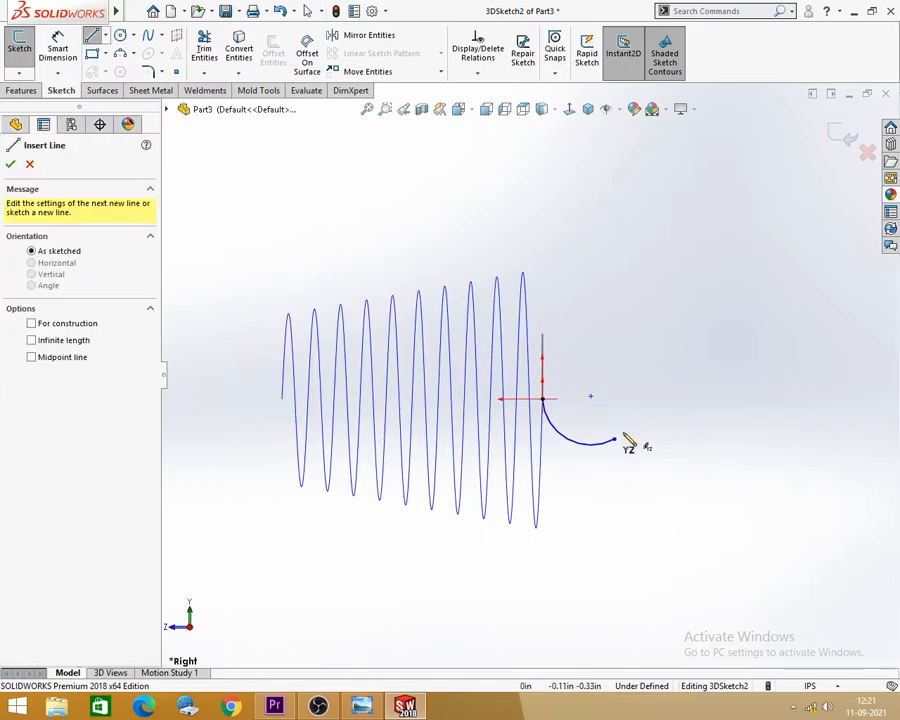
pyautogui.click(614, 440)
pyautogui.click(767, 439)
pyautogui.press('Escape')
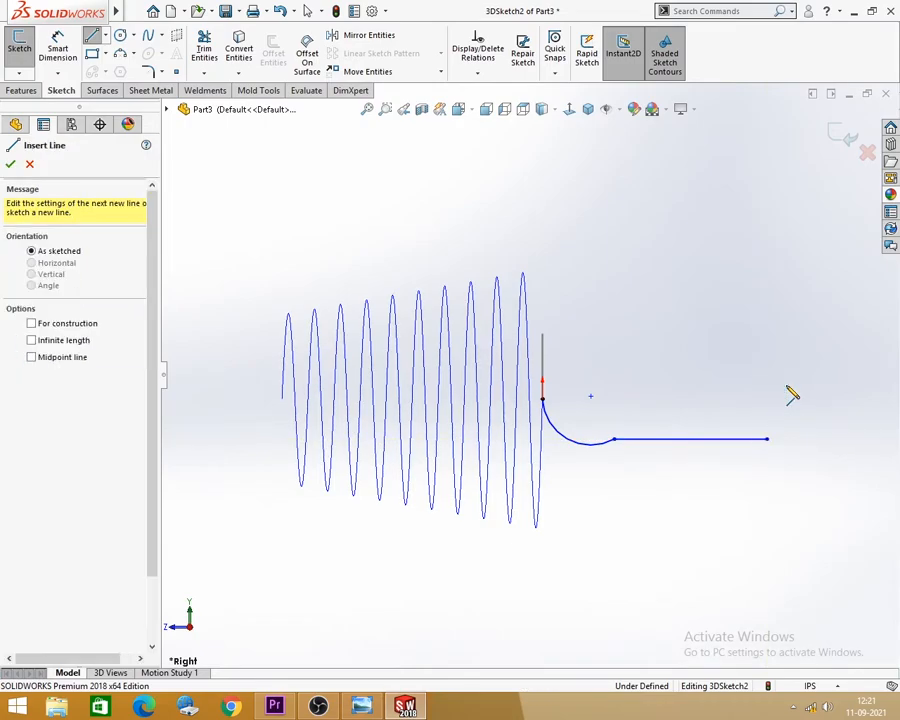
# - Draw a three-point hook arc of about 0.18 in radius from the line's far end, curling upward and bulging away from the helix
pyautogui.click(119, 54)
pyautogui.click(767, 439)
pyautogui.click(767, 395)
pyautogui.click(810, 422)
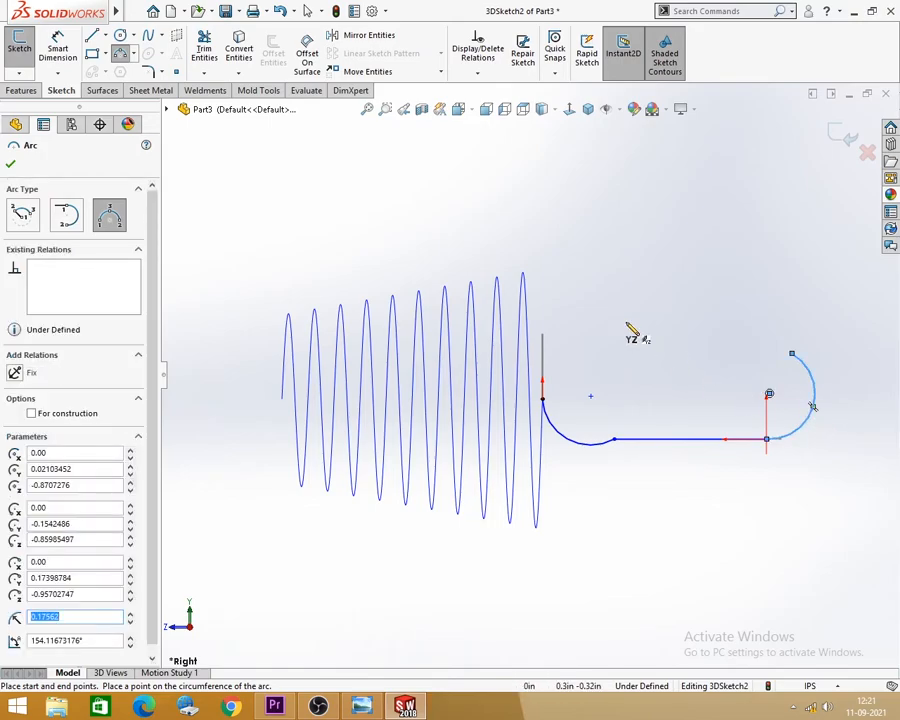
pyautogui.press('Escape')
# - Make the arc starting at the origin tangent to the straight line
pyautogui.scroll(3, 733, 454)
pyautogui.scroll(-3, 733, 454)
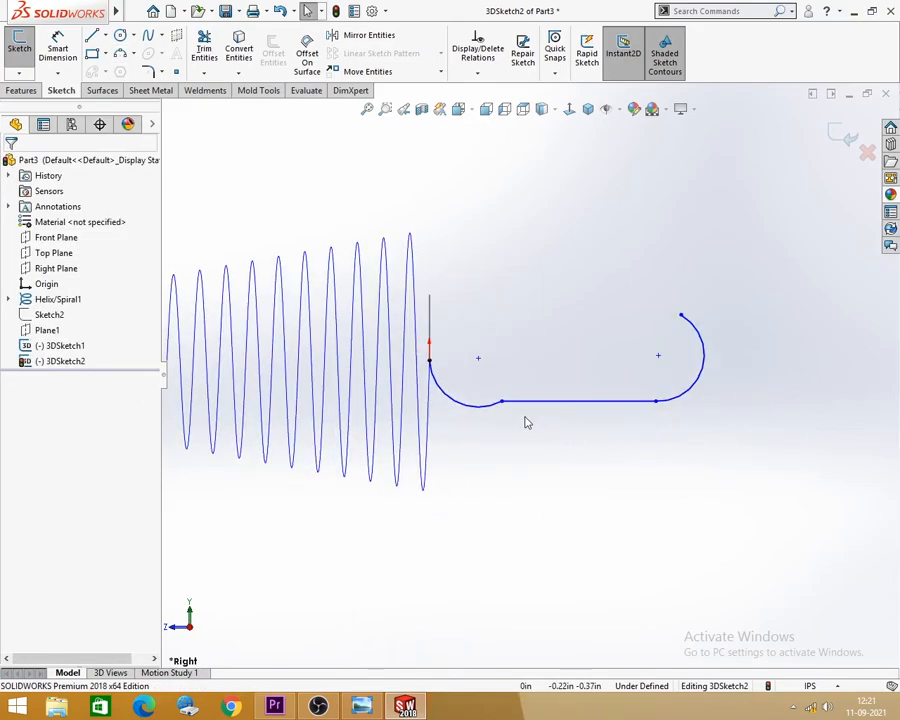
pyautogui.moveTo(512, 388); pyautogui.dragTo(493, 422)
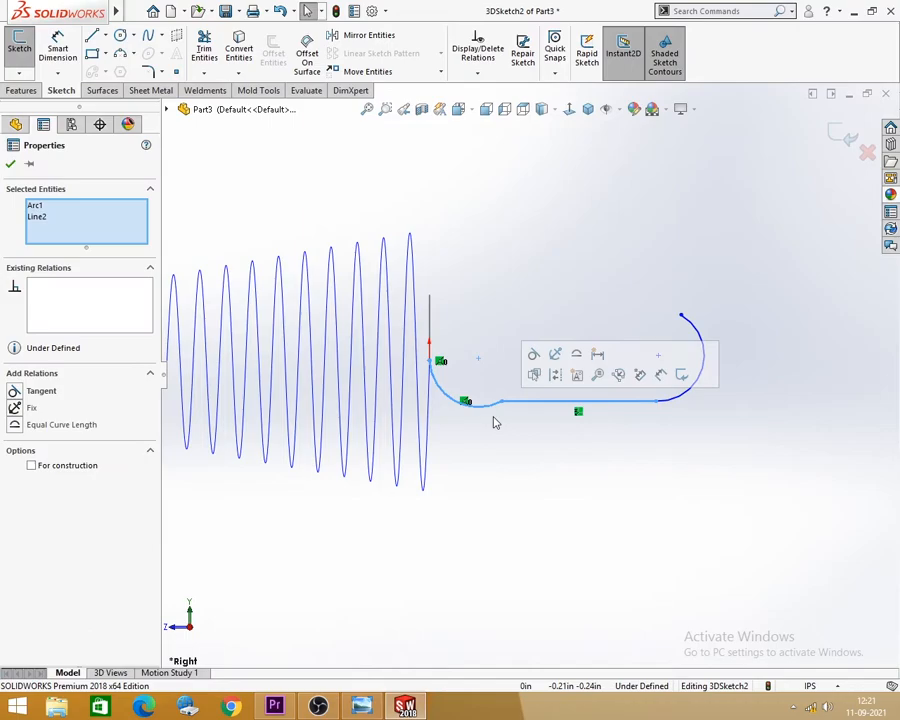
pyautogui.click(534, 356)
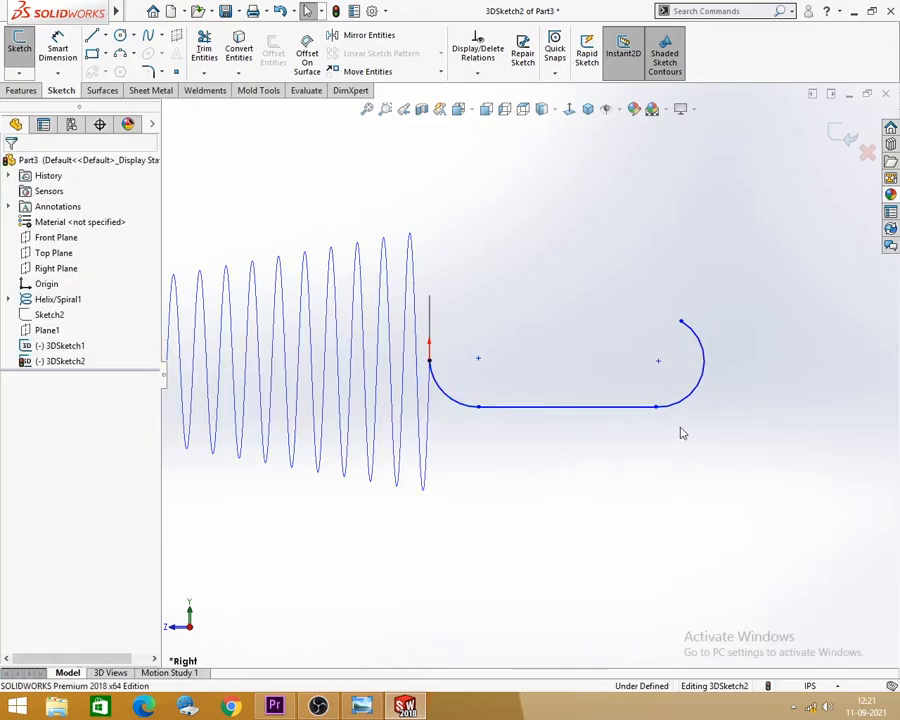
# - Align the hook arc's two endpoints and its centre point Along Y
pyautogui.moveTo(676, 426); pyautogui.dragTo(632, 397)
pyautogui.click(680, 357)
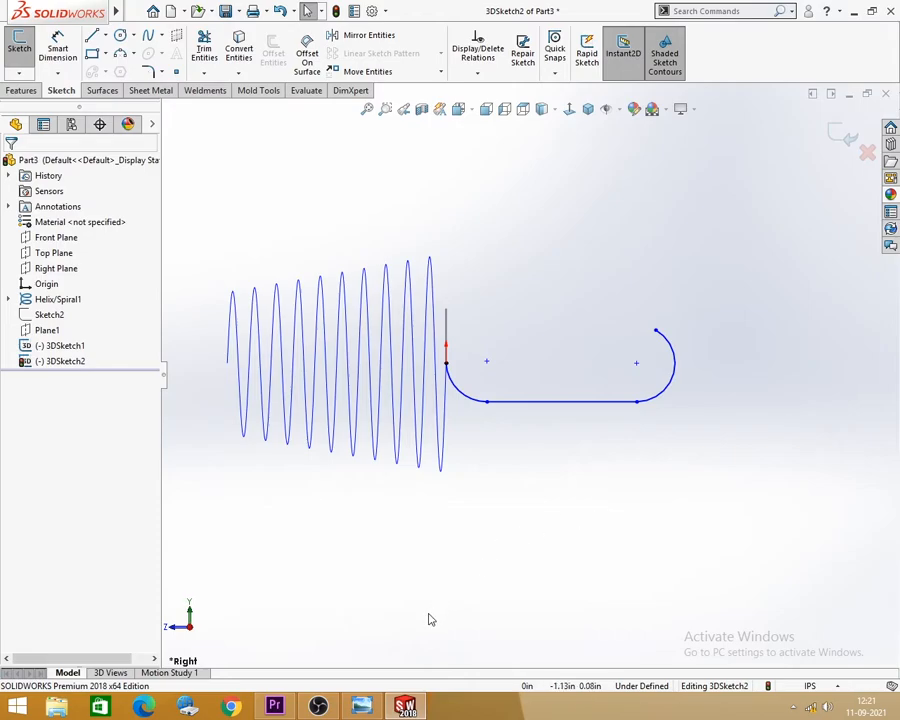
pyautogui.hotkey('alt', 'Tab')
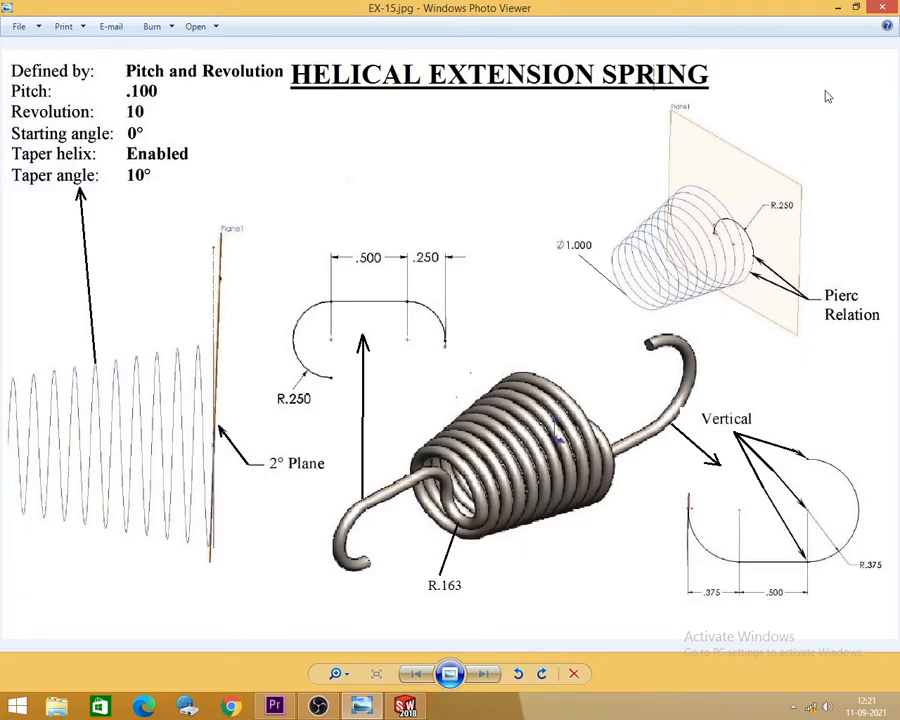
pyautogui.click(838, 10)
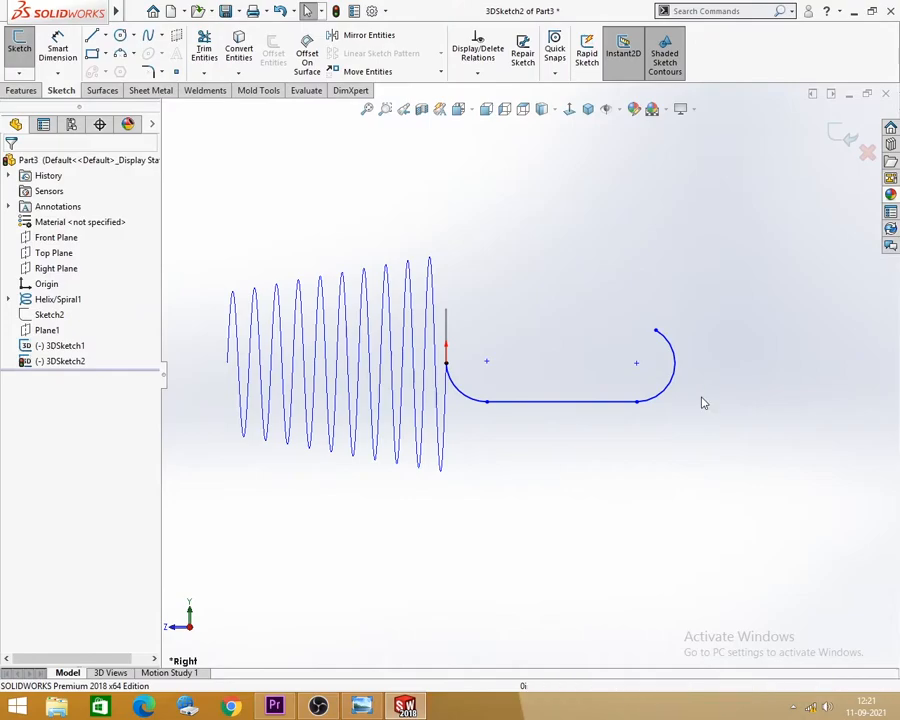
pyautogui.click(637, 402)
pyautogui.keyDown('ctrl'); pyautogui.click(637, 364); pyautogui.keyUp('ctrl')
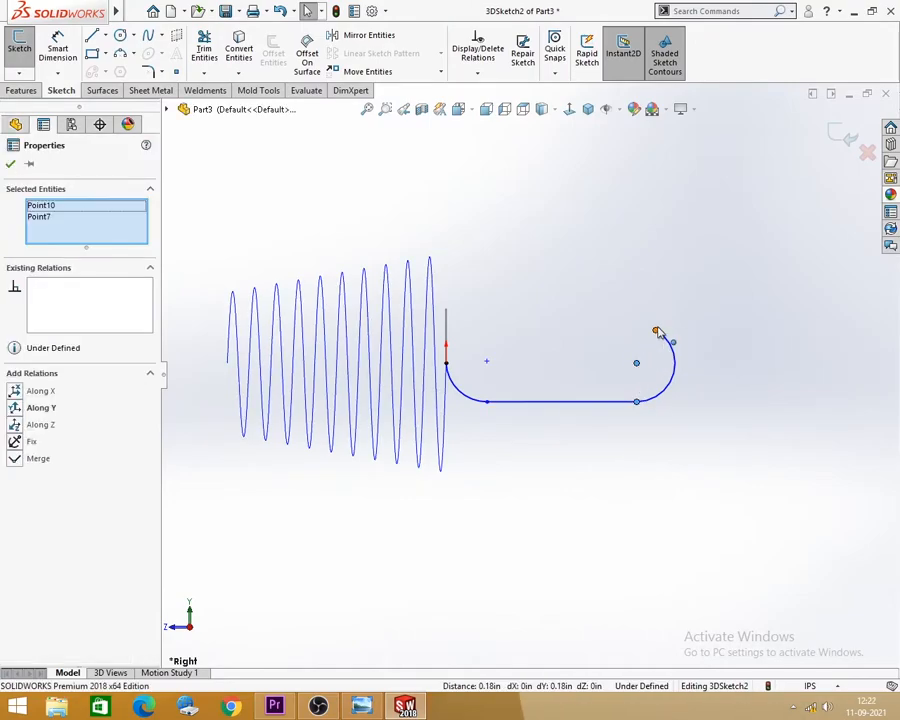
pyautogui.keyDown('ctrl'); pyautogui.click(657, 331); pyautogui.keyUp('ctrl')
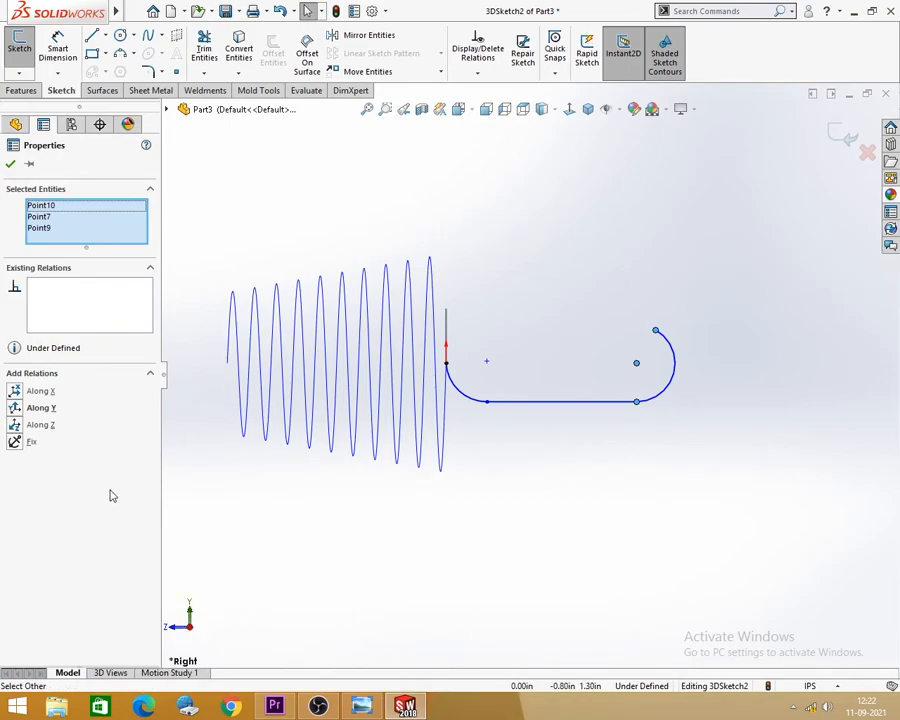
pyautogui.click(14, 409)
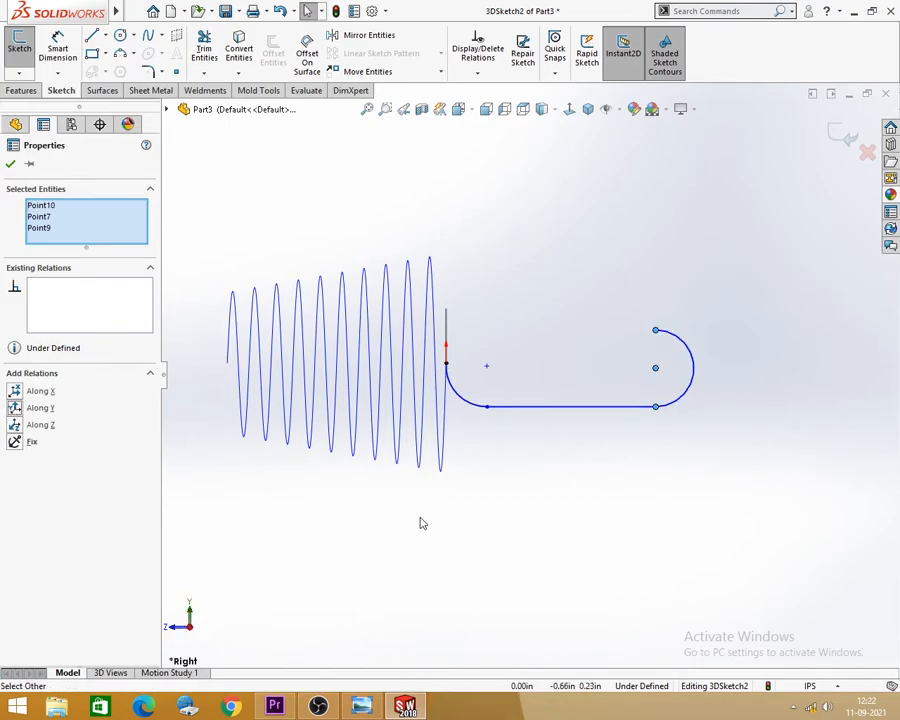
pyautogui.click(491, 533)
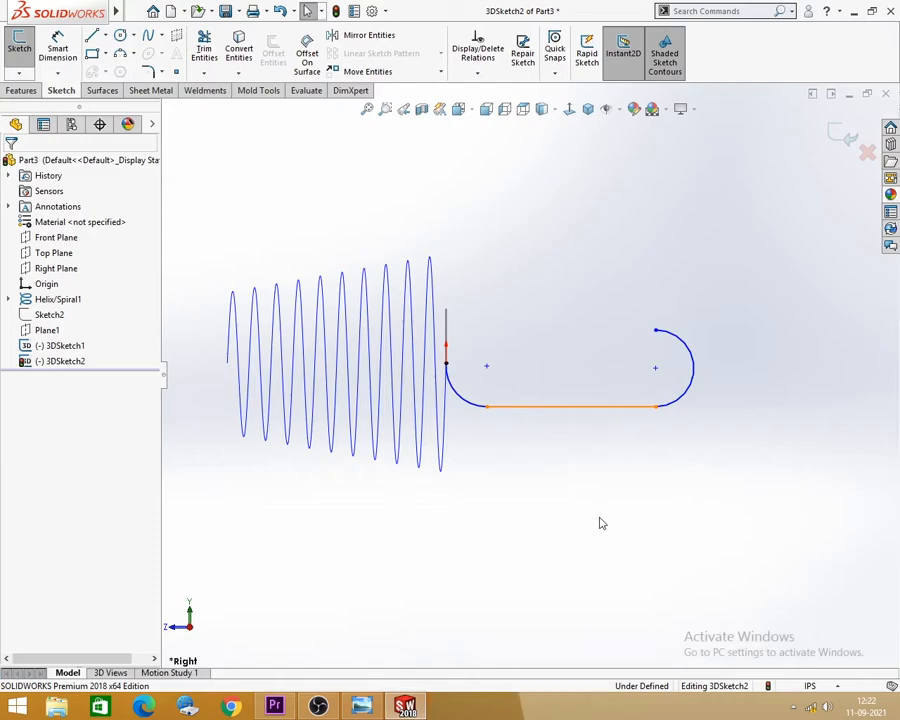
pyautogui.click(56, 47)
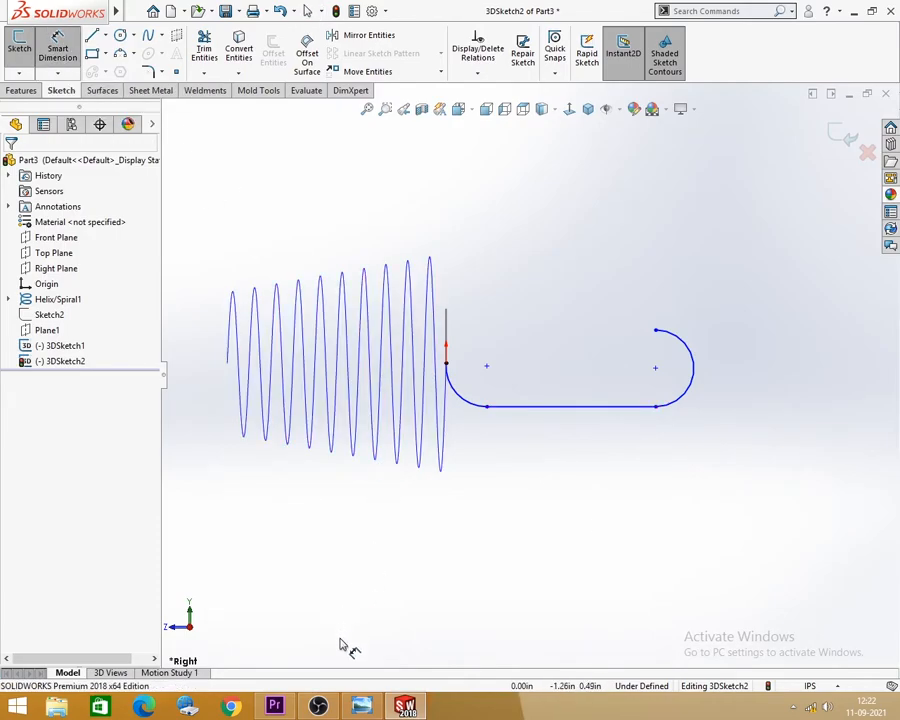
pyautogui.click(362, 708)
pyautogui.click(362, 708)
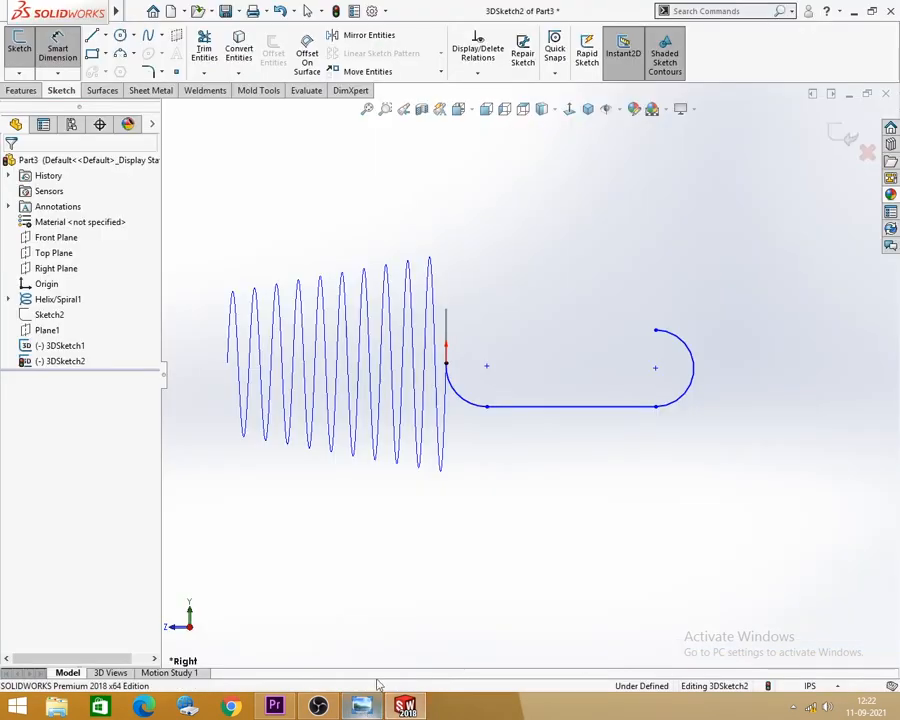
pyautogui.click(362, 708)
pyautogui.click(362, 708)
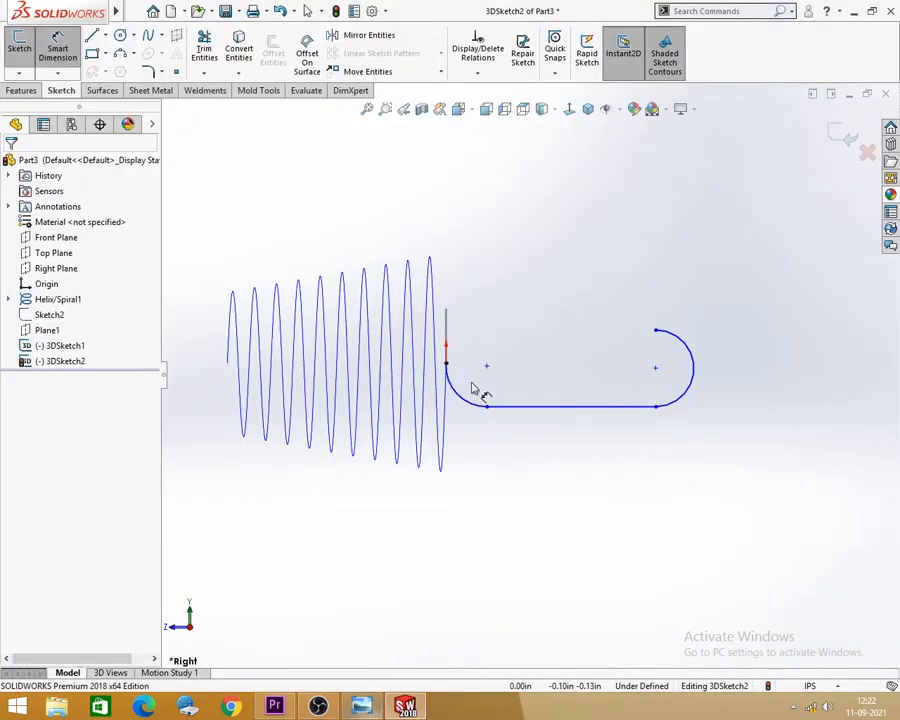
pyautogui.click(446, 363)
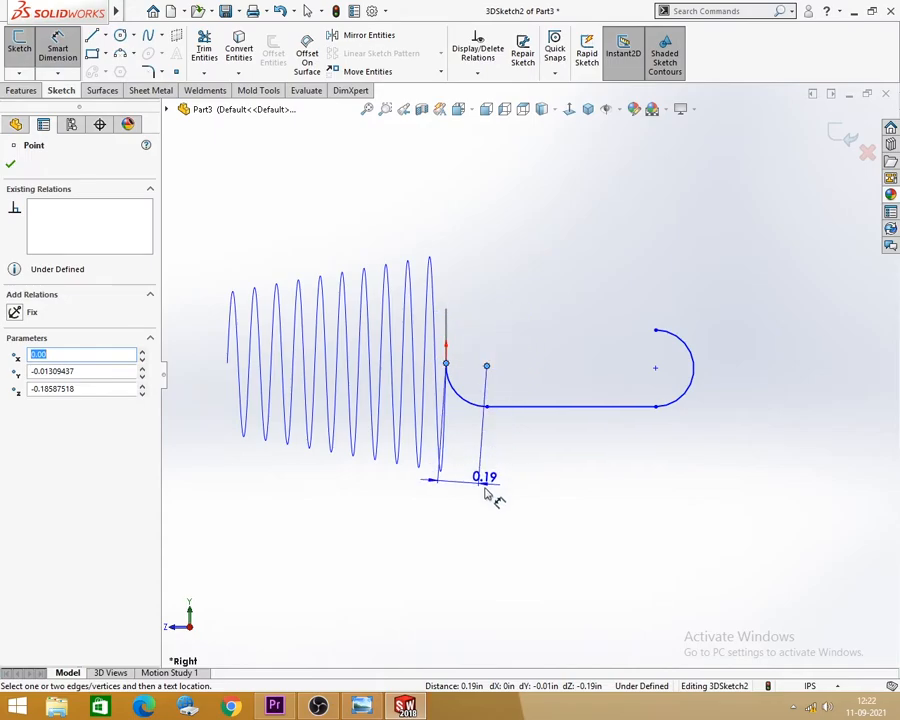
pyautogui.click(486, 364)
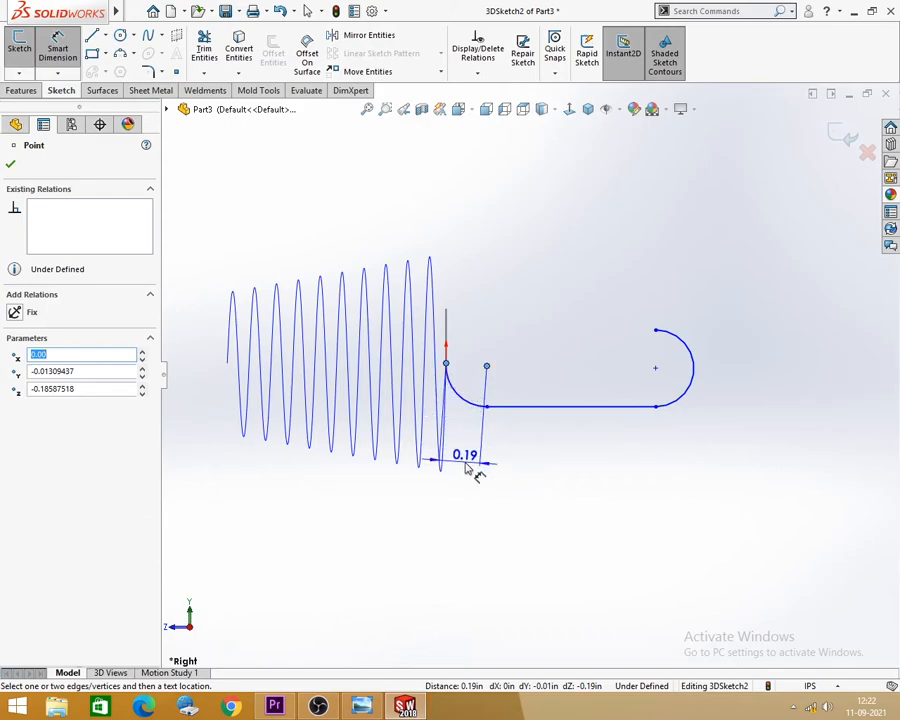
pyautogui.press('Escape')
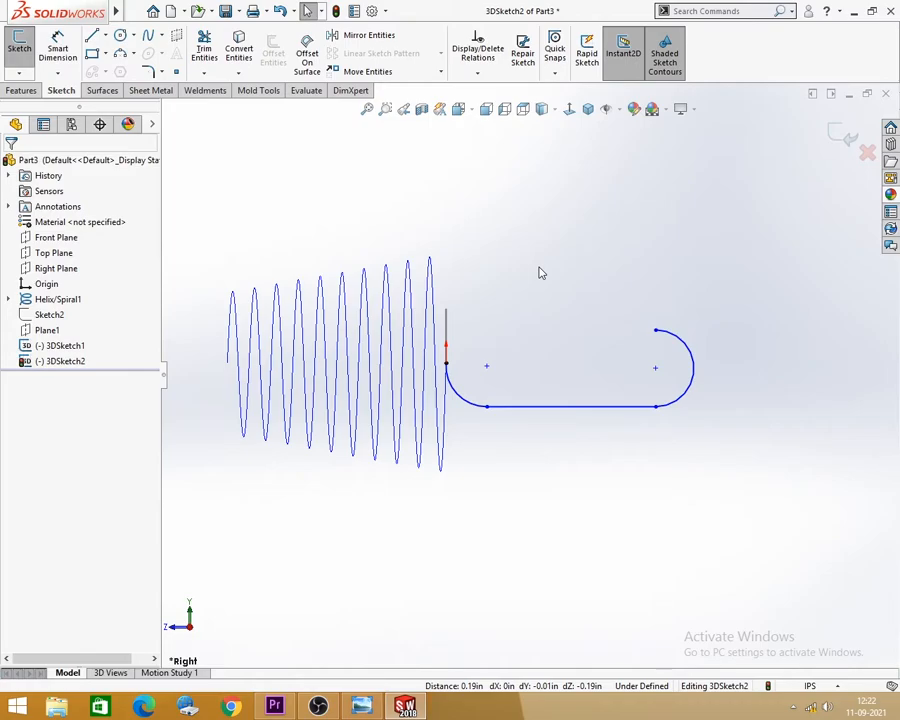
# - Align the centre point of the arc starting at the origin with the origin Along Z
pyautogui.click(446, 365)
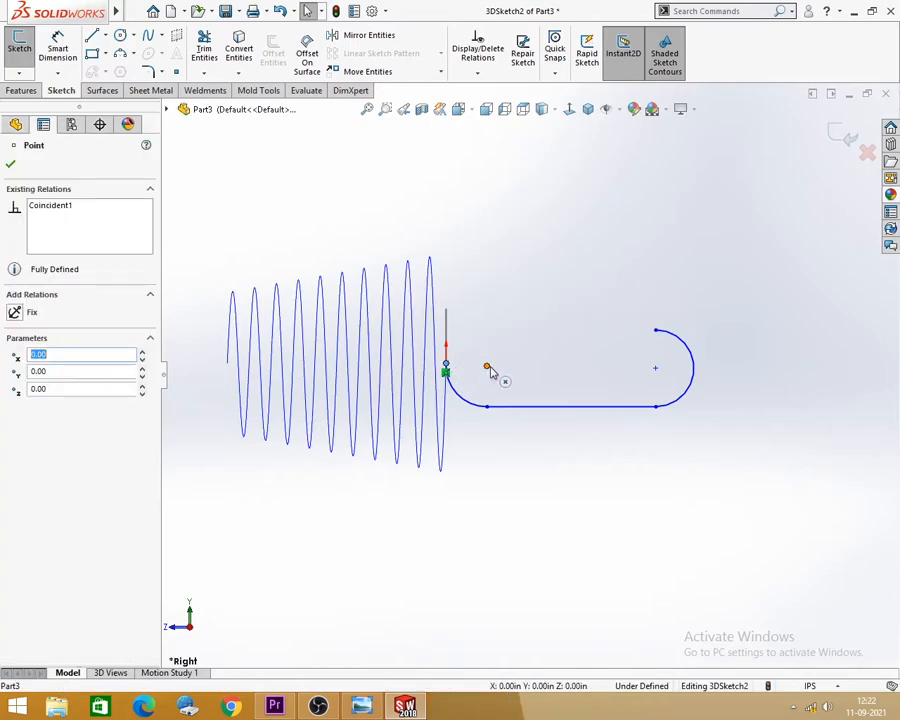
pyautogui.click(487, 366)
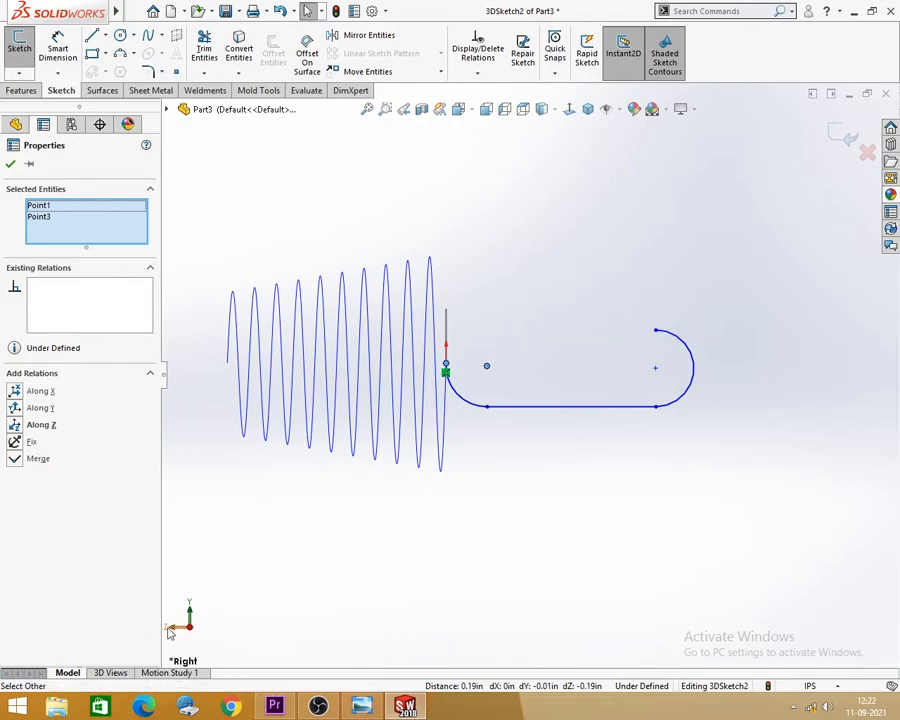
pyautogui.click(15, 425)
pyautogui.click(416, 507)
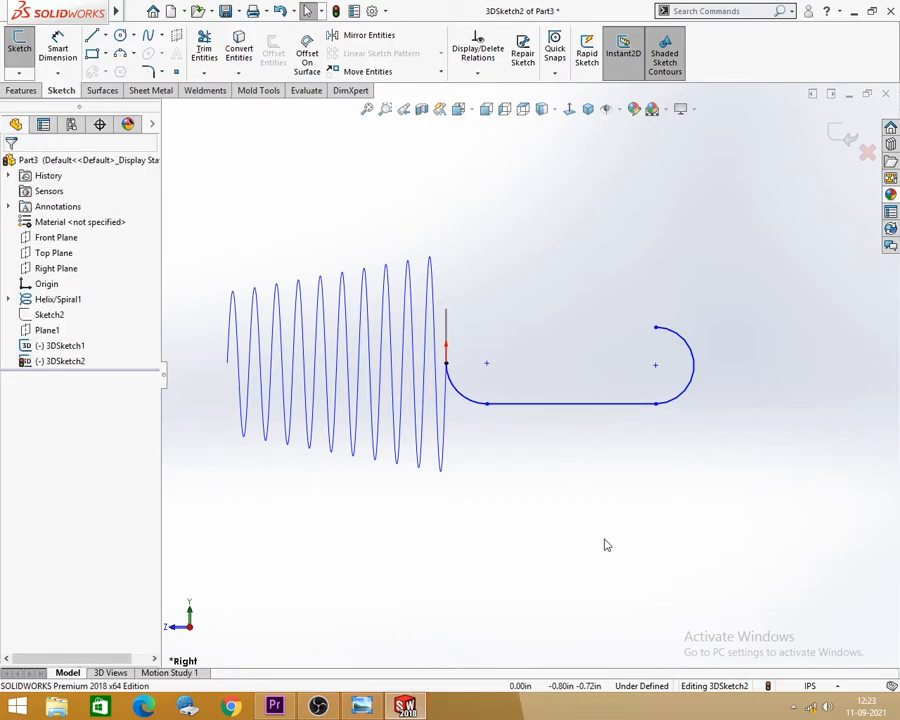
# - Dimension the distance from the origin to the first arc's centre point as 0.375 in
pyautogui.click(58, 47)
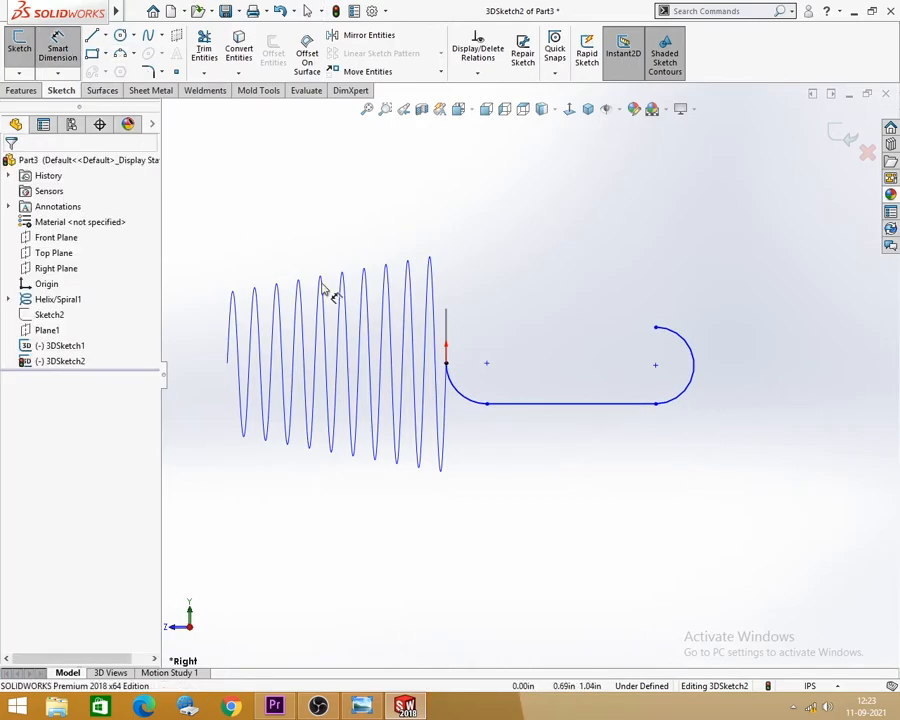
pyautogui.click(446, 364)
pyautogui.click(486, 364)
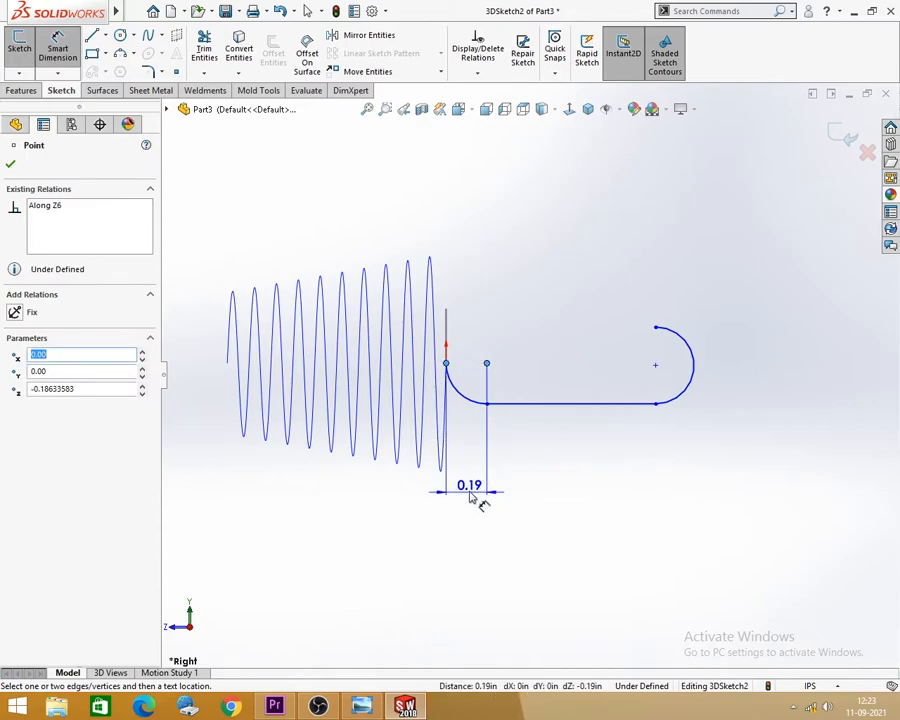
pyautogui.click(468, 490)
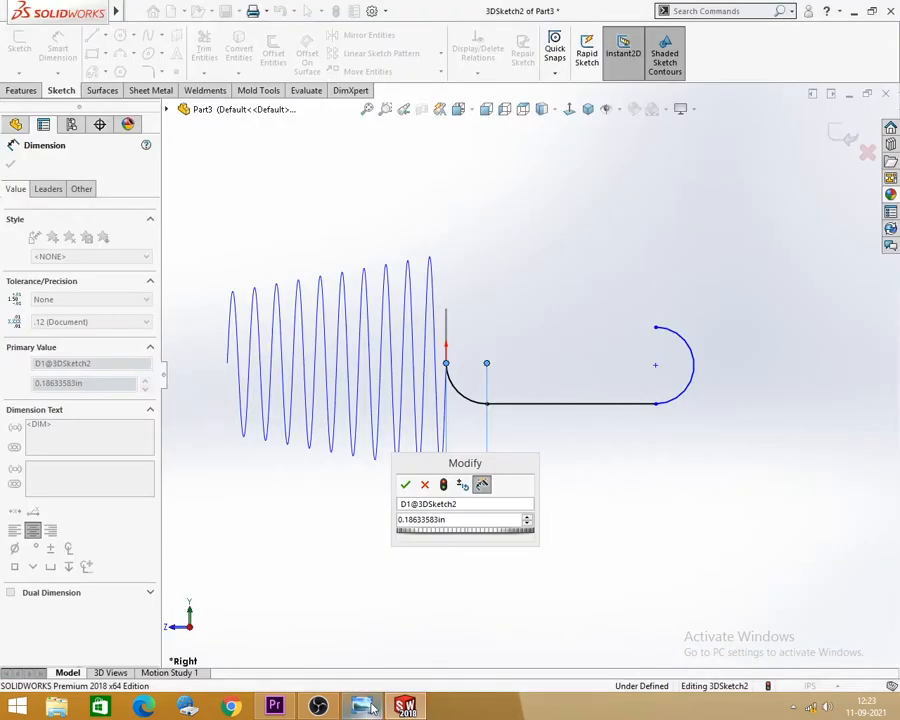
pyautogui.doubleClick(464, 521)
pyautogui.write('.25')
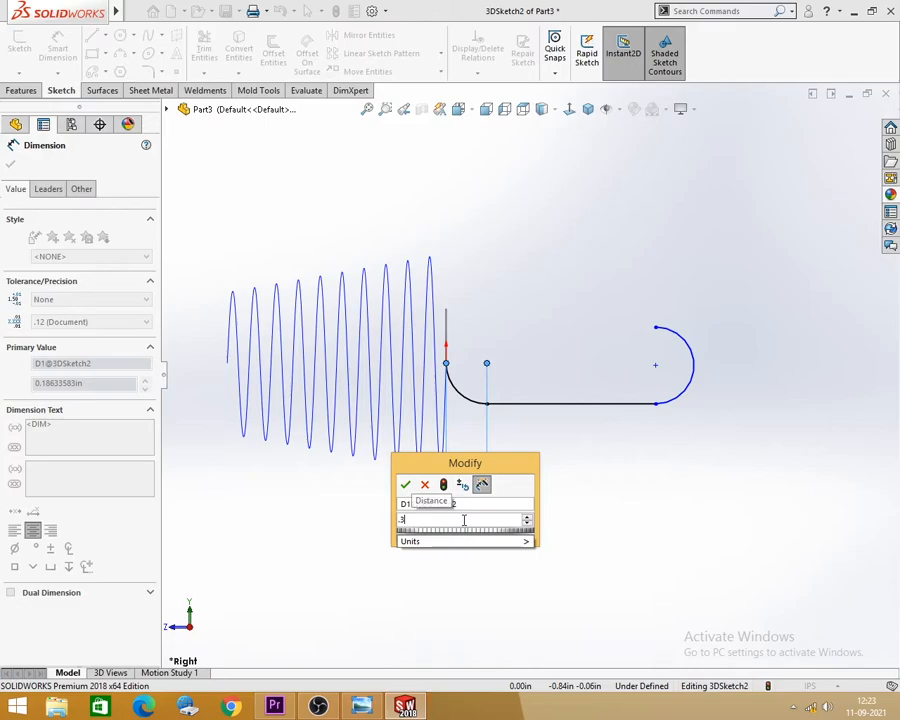
pyautogui.press('Return')
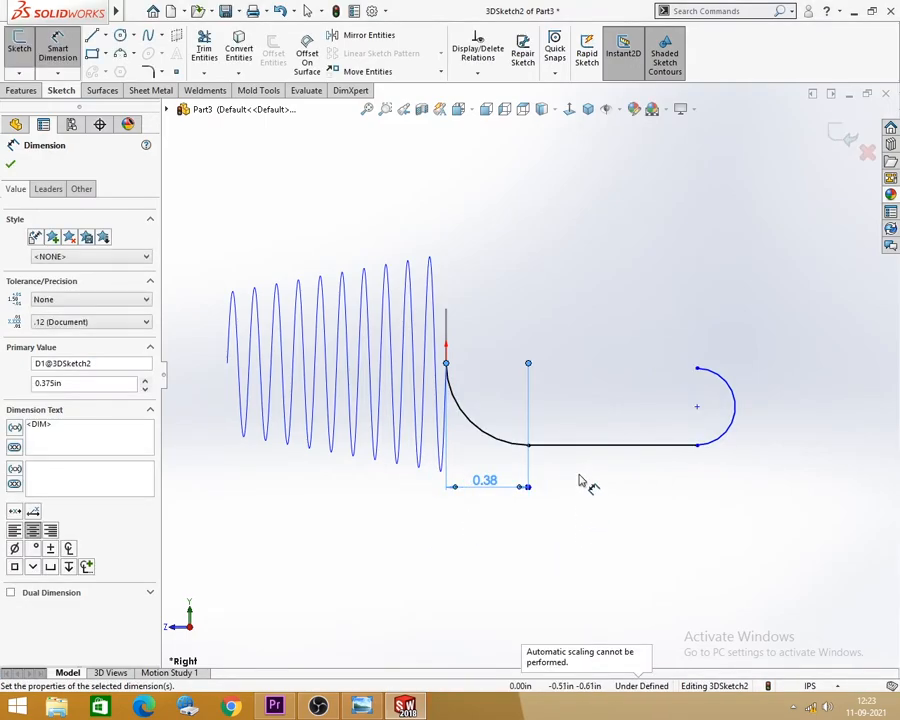
# - Dimension the hook arc's radius as 0.375 in
pyautogui.click(362, 706)
pyautogui.click(362, 706)
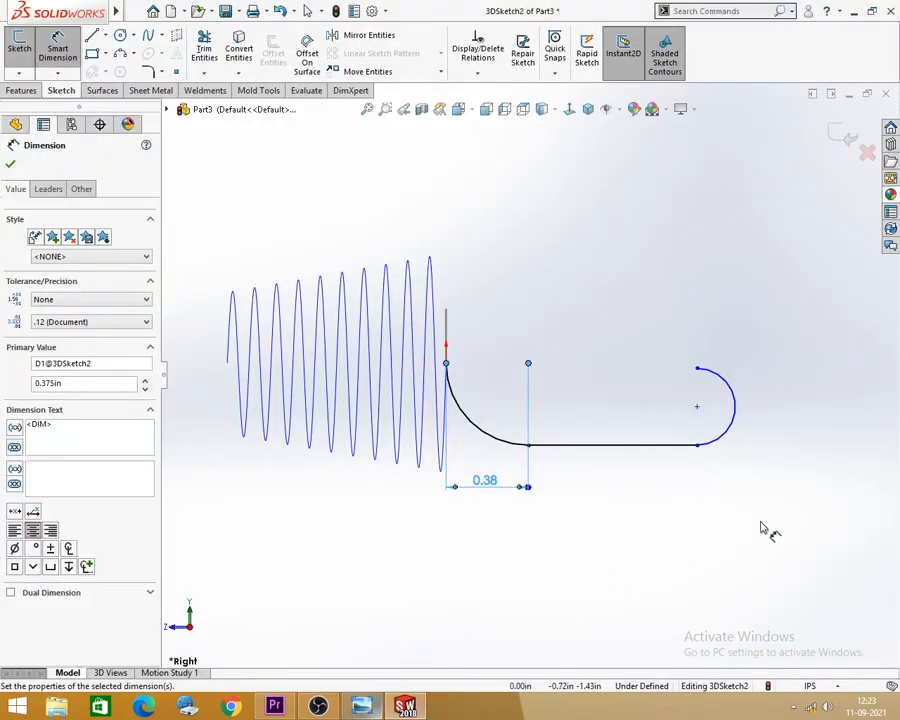
pyautogui.click(745, 420)
pyautogui.click(816, 428)
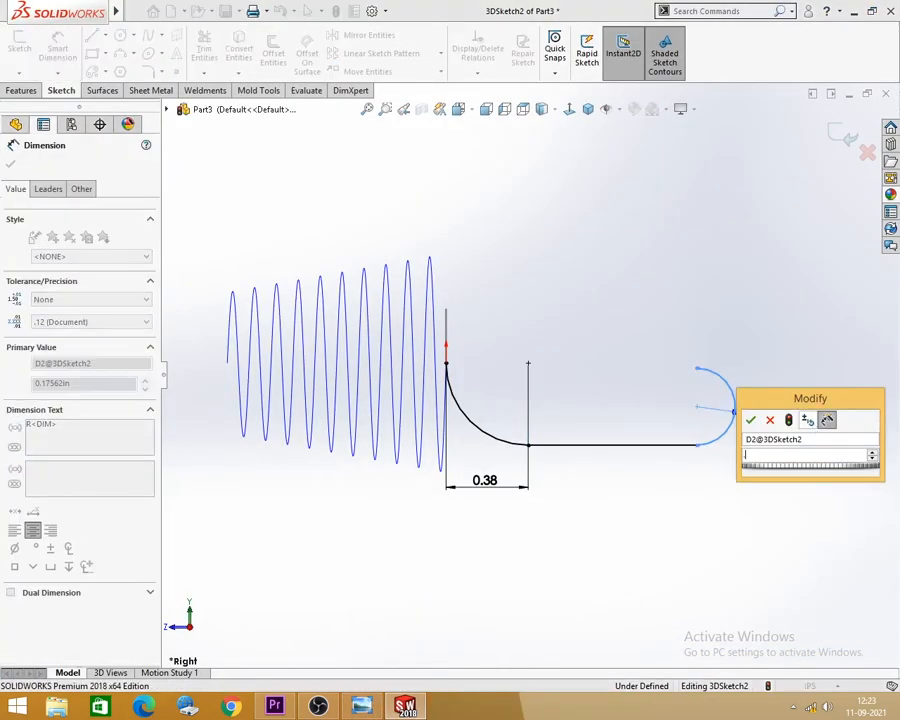
pyautogui.write('0.375')
pyautogui.press('Return')
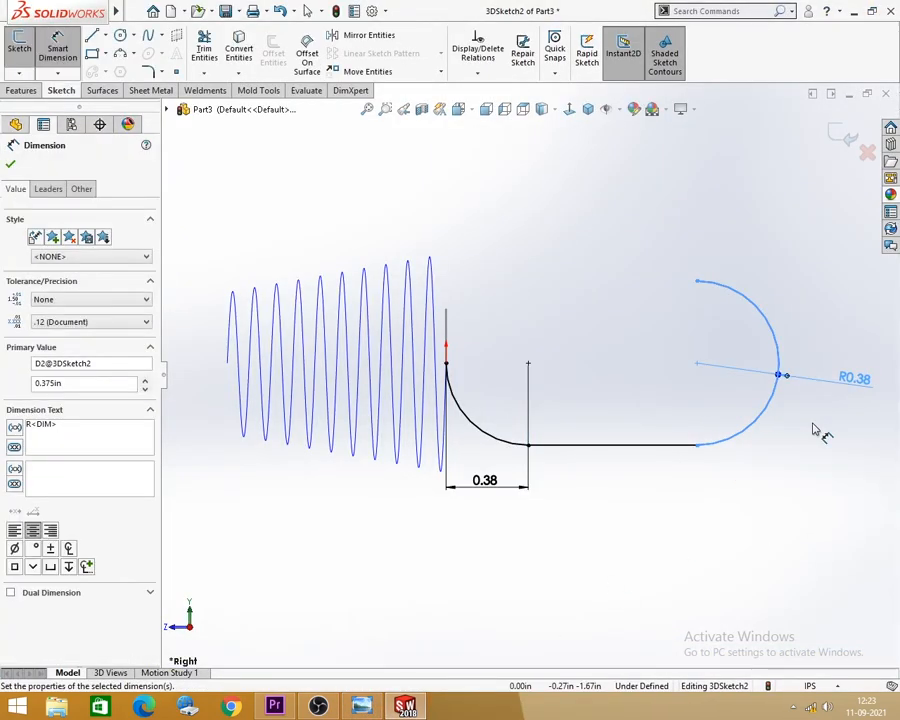
pyautogui.click(800, 484)
# - Dimension the straight line between the two arcs as 0.5 in, endpoint to endpoint
pyautogui.click(529, 446)
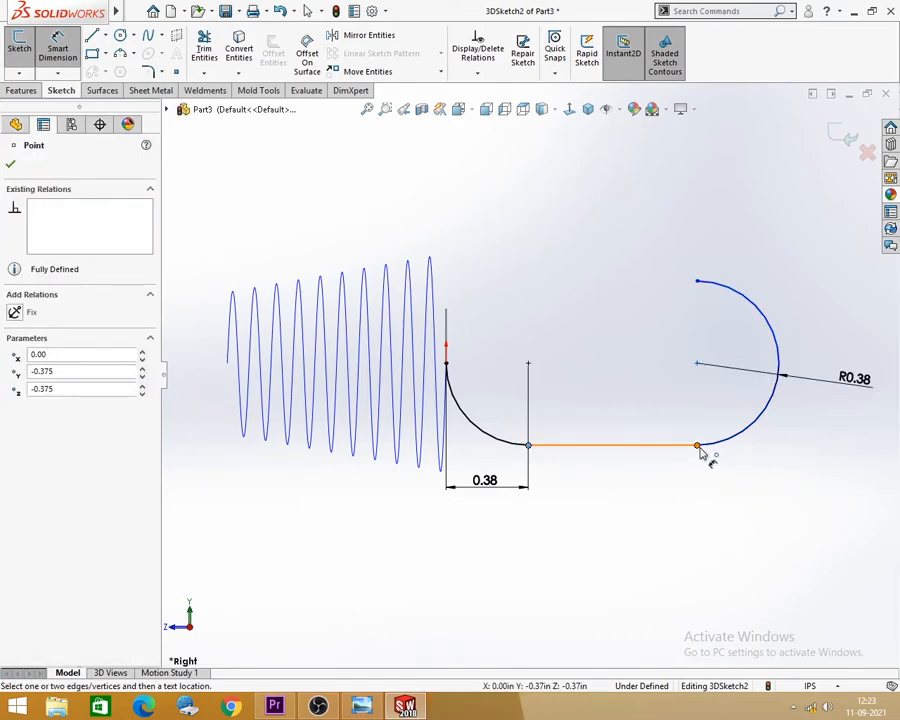
pyautogui.click(697, 446)
pyautogui.click(606, 482)
pyautogui.hotkey('alt', 'Tab')
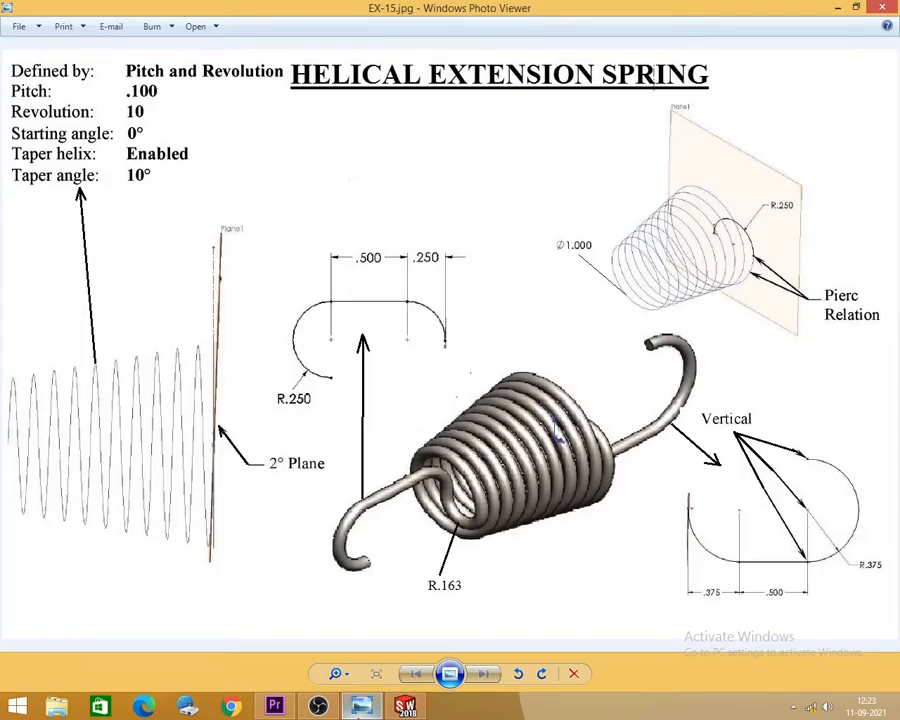
pyautogui.hotkey('alt', 'Tab')
pyautogui.doubleClick(599, 509)
pyautogui.press('BackSpace')
pyautogui.write('0.5')
pyautogui.press('Return')
pyautogui.click(620, 492)
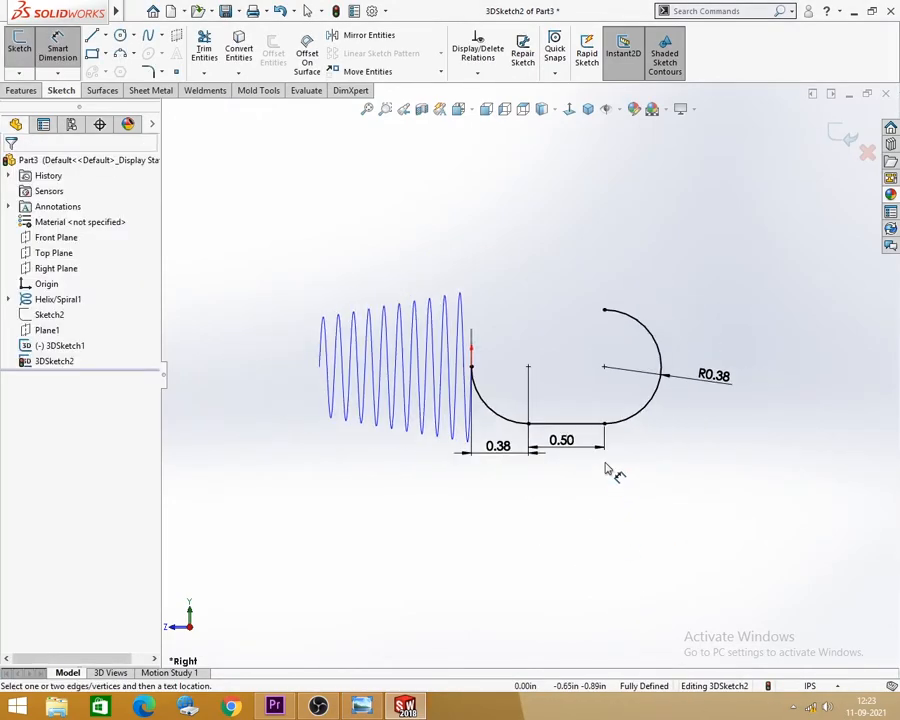
# - Inspect how the hook path joins the helix and exit the finished 3D sketch
pyautogui.moveTo(562, 402)
pyautogui.mouseDown(button='middle')
pyautogui.moveTo(583, 386)
pyautogui.moveTo(595, 434)
pyautogui.moveTo(577, 398)
pyautogui.mouseUp(button='middle')
pyautogui.moveTo(631, 486); pyautogui.dragTo(616, 484, button='middle')
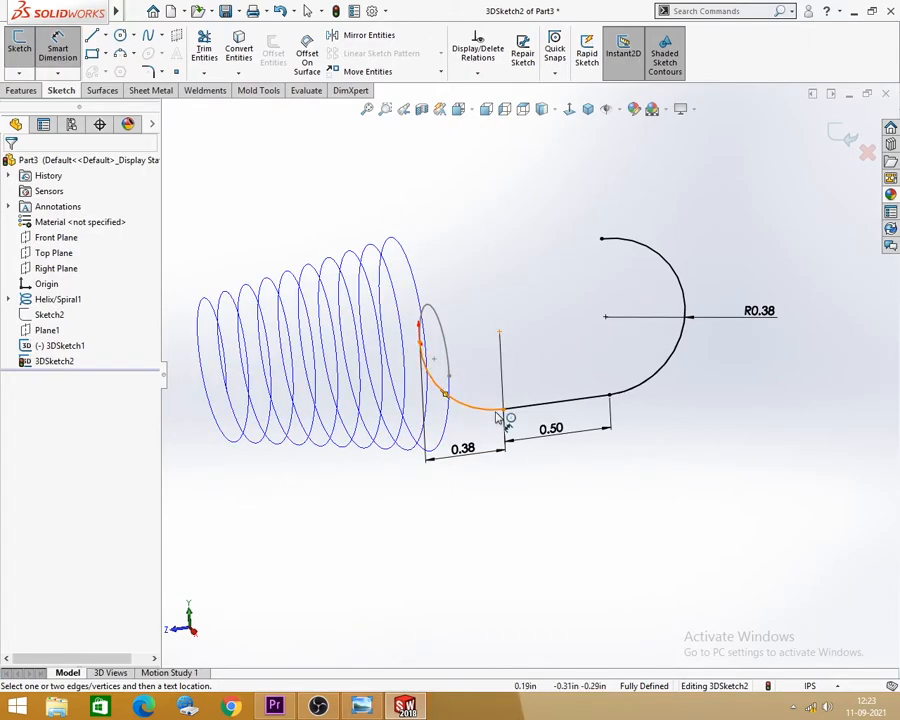
pyautogui.moveTo(550, 463)
pyautogui.mouseDown(button='middle')
pyautogui.moveTo(573, 472)
pyautogui.moveTo(522, 472)
pyautogui.moveTo(552, 487)
pyautogui.mouseUp(button='middle')
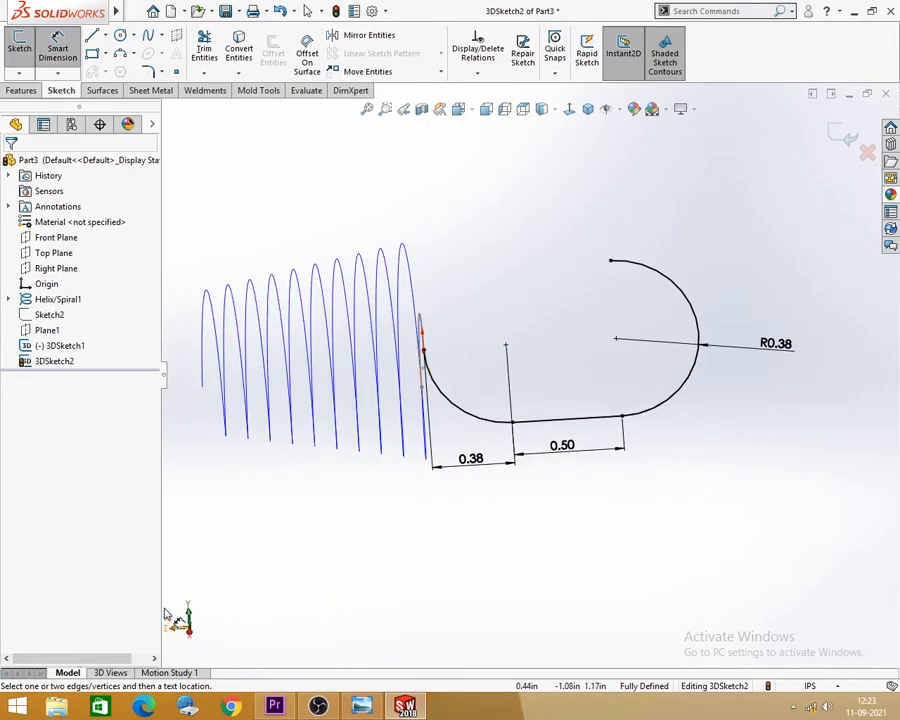
pyautogui.moveTo(492, 573)
pyautogui.mouseDown(button='middle')
pyautogui.moveTo(508, 520)
pyautogui.moveTo(500, 522)
pyautogui.moveTo(579, 542)
pyautogui.moveTo(531, 567)
pyautogui.mouseUp(button='middle')
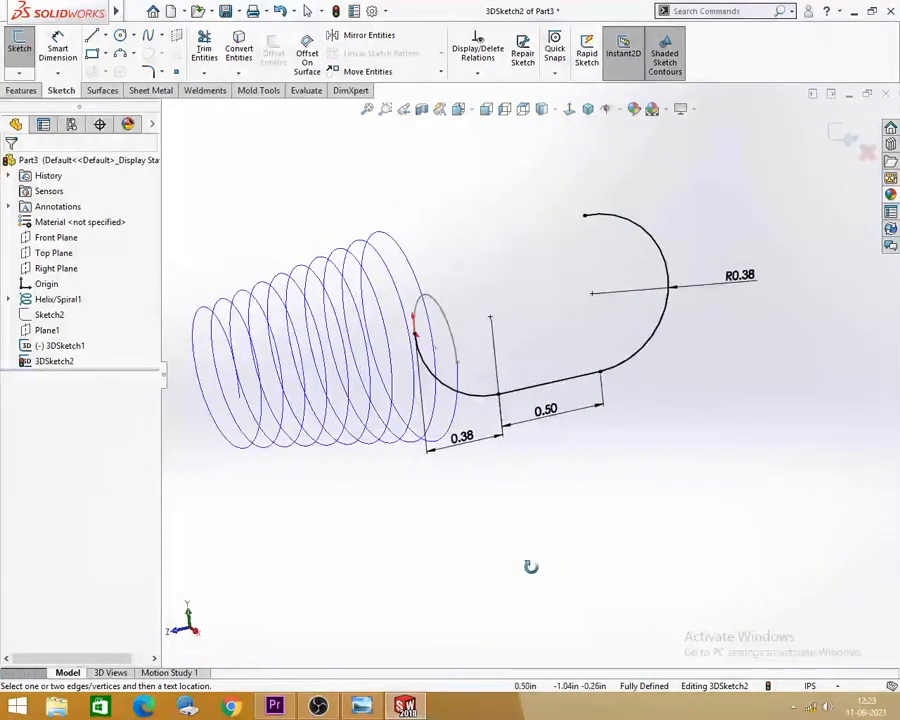
pyautogui.scroll(2, 610, 532)
pyautogui.click(842, 136)
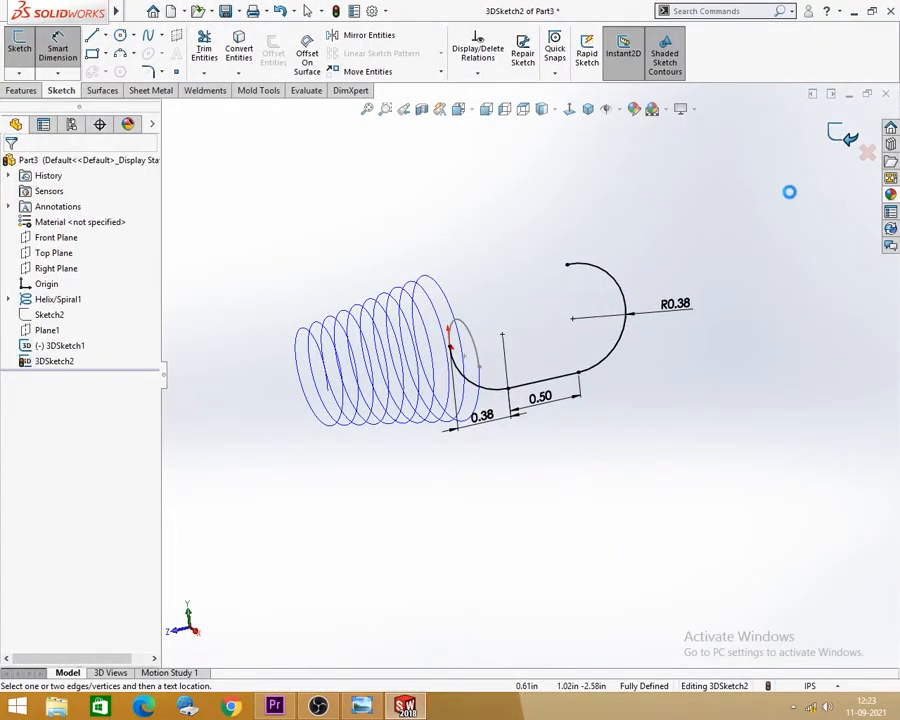
pyautogui.moveTo(635, 456)
pyautogui.mouseDown(button='middle')
pyautogui.moveTo(530, 454)
pyautogui.moveTo(570, 451)
pyautogui.moveTo(637, 418)
pyautogui.moveTo(641, 428)
pyautogui.moveTo(620, 440)
pyautogui.mouseUp(button='middle')
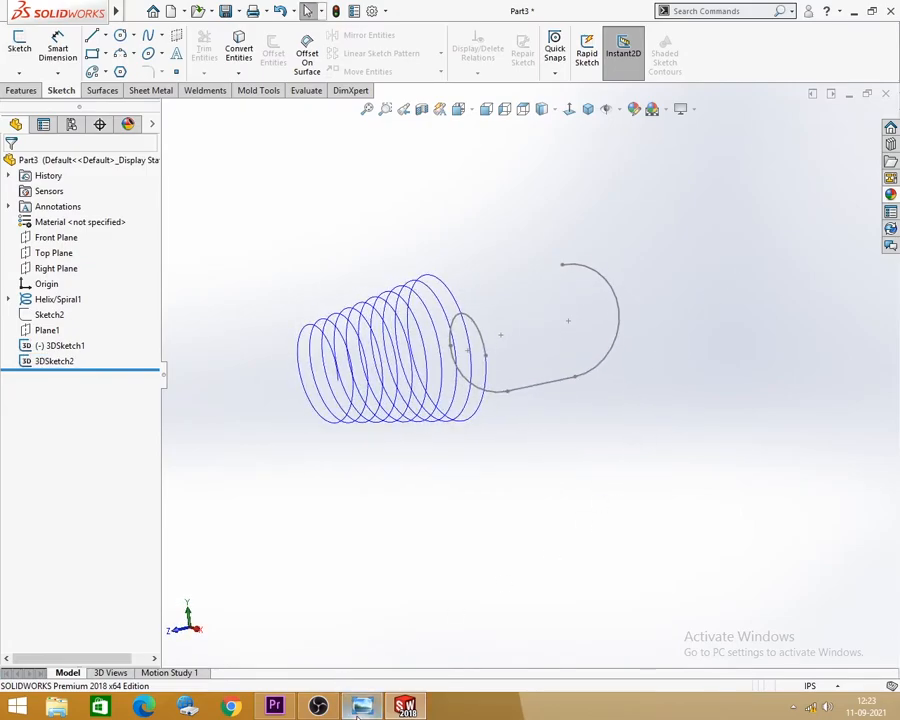
# - Consult the EX-15.jpg drawing for the small-end arc radius and return to the spring part
pyautogui.click(360, 710)
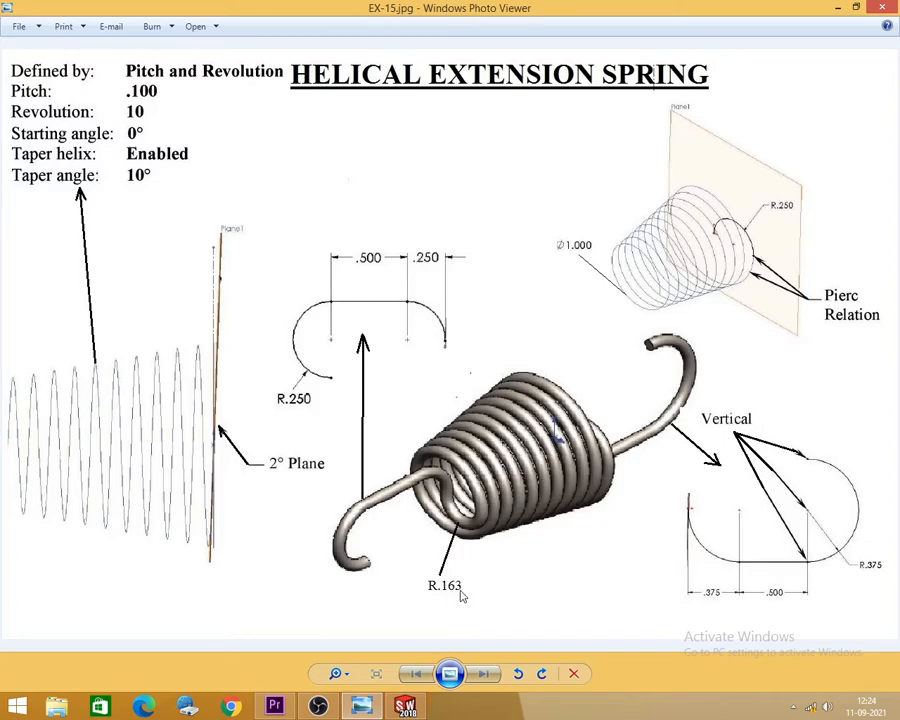
pyautogui.click(840, 8)
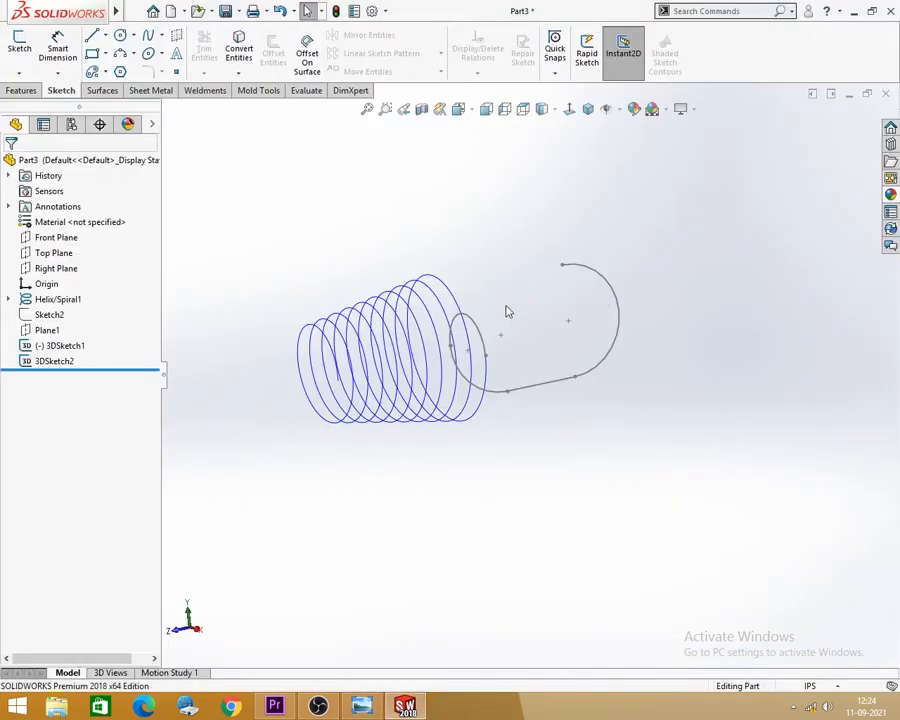
pyautogui.moveTo(507, 312); pyautogui.dragTo(504, 331, button='middle')
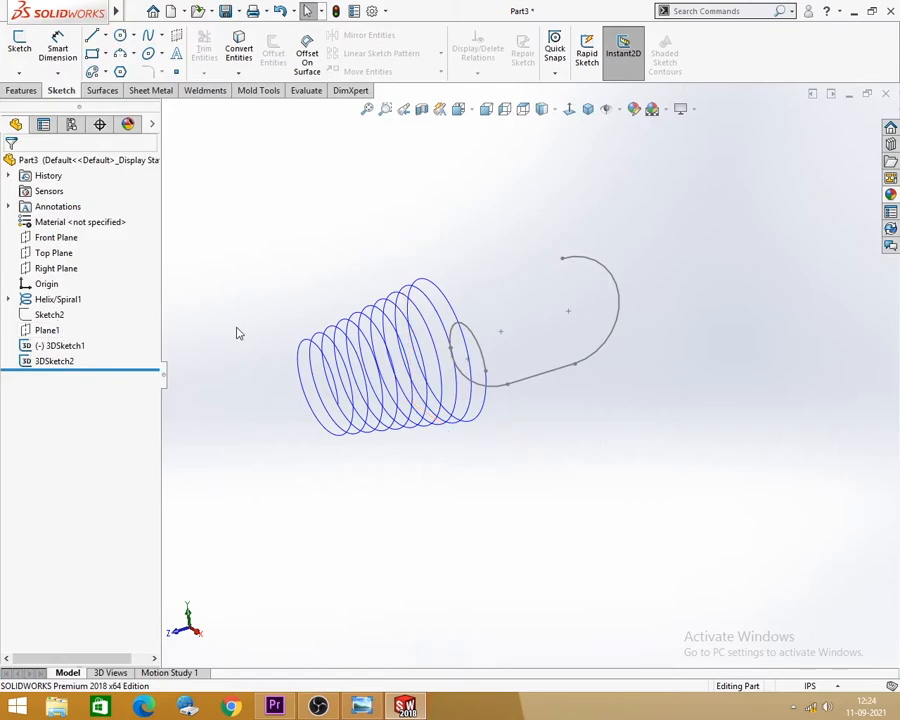
# - Create a reference plane through the helix's small-end endpoint, parallel to Plane1
pyautogui.click(28, 91)
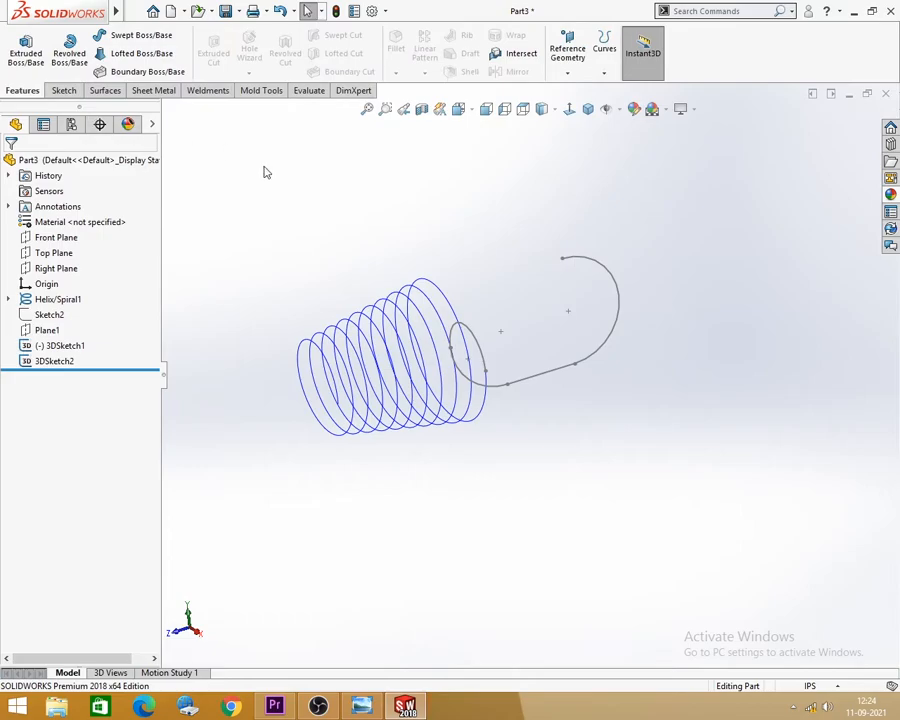
pyautogui.click(60, 91)
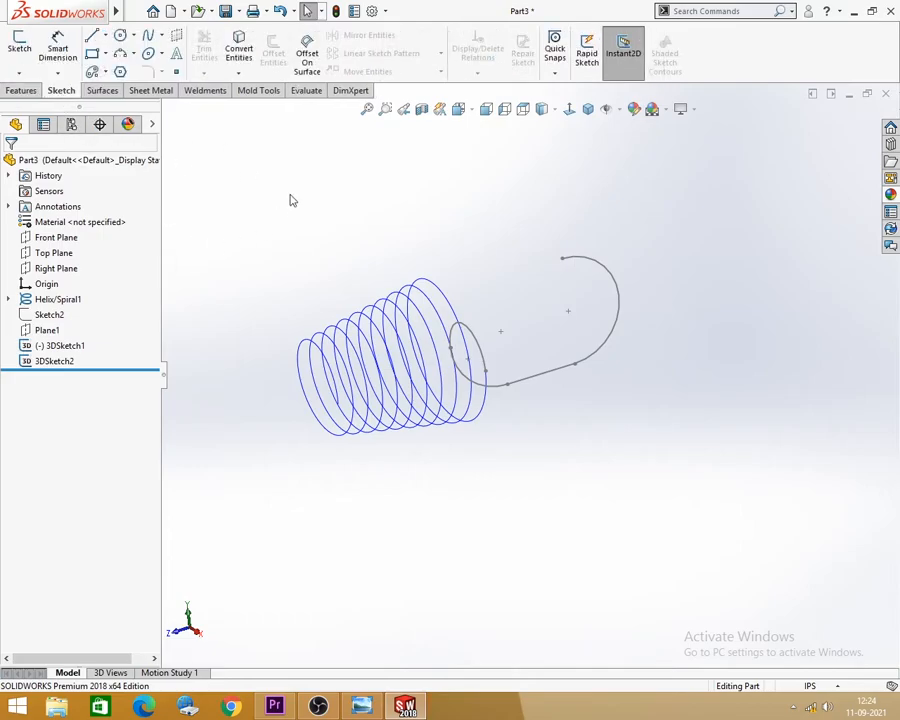
pyautogui.click(25, 91)
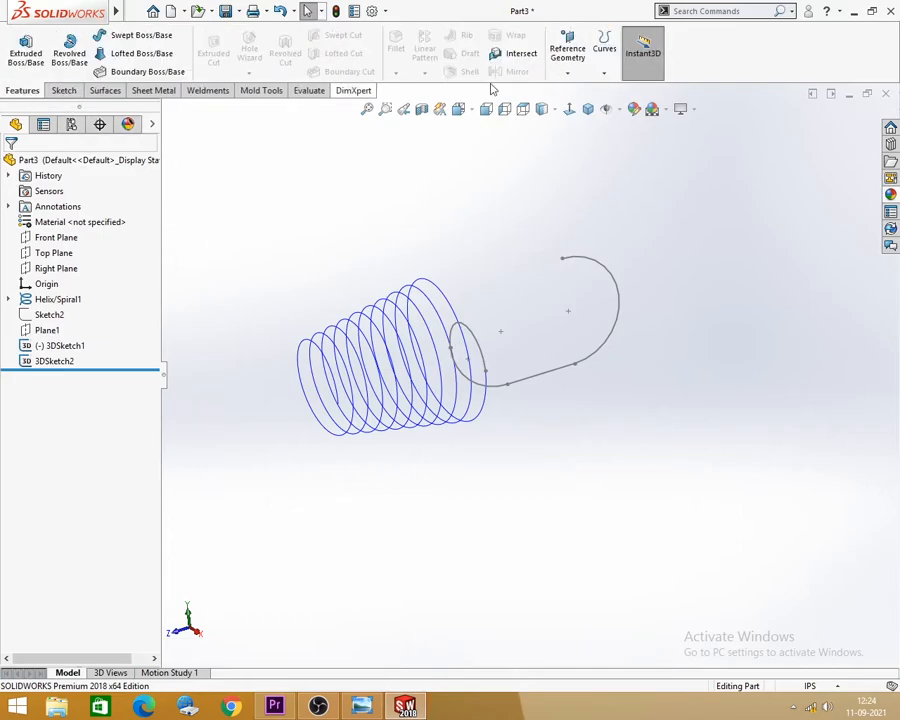
pyautogui.click(567, 73)
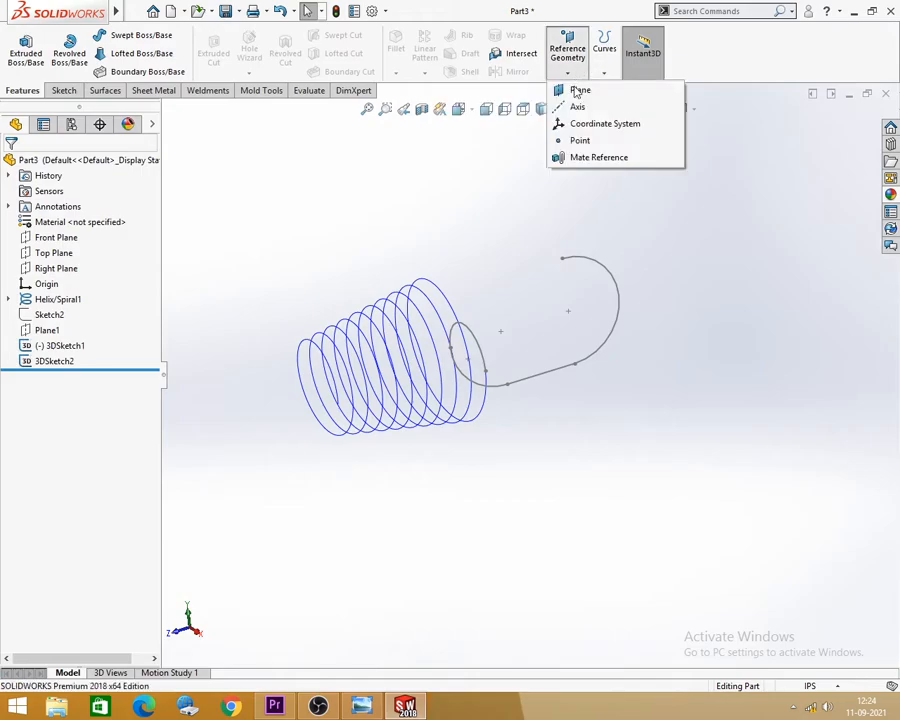
pyautogui.click(580, 89)
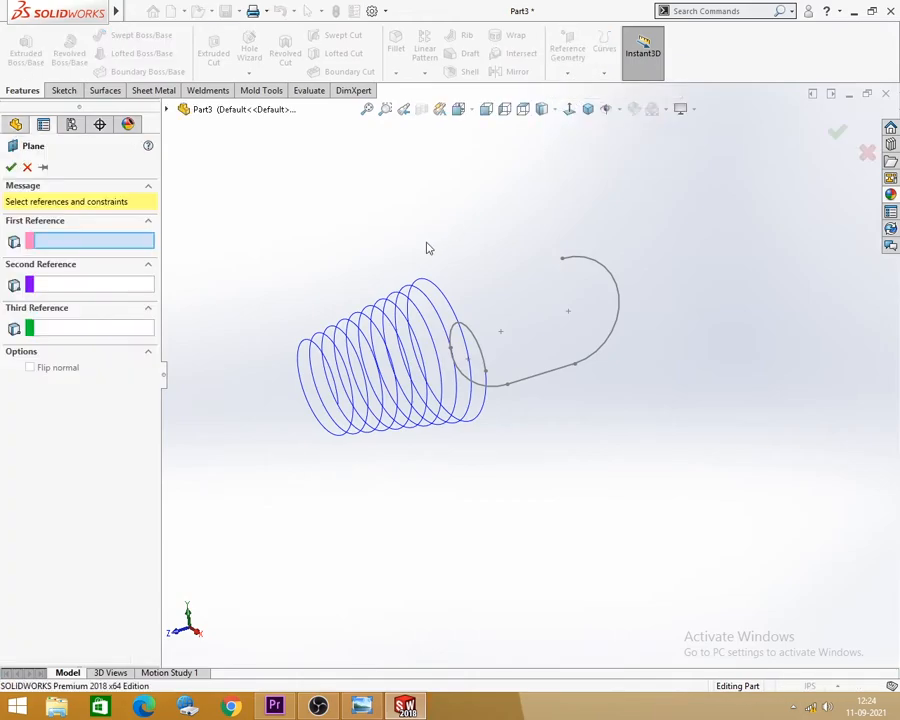
pyautogui.click(334, 406)
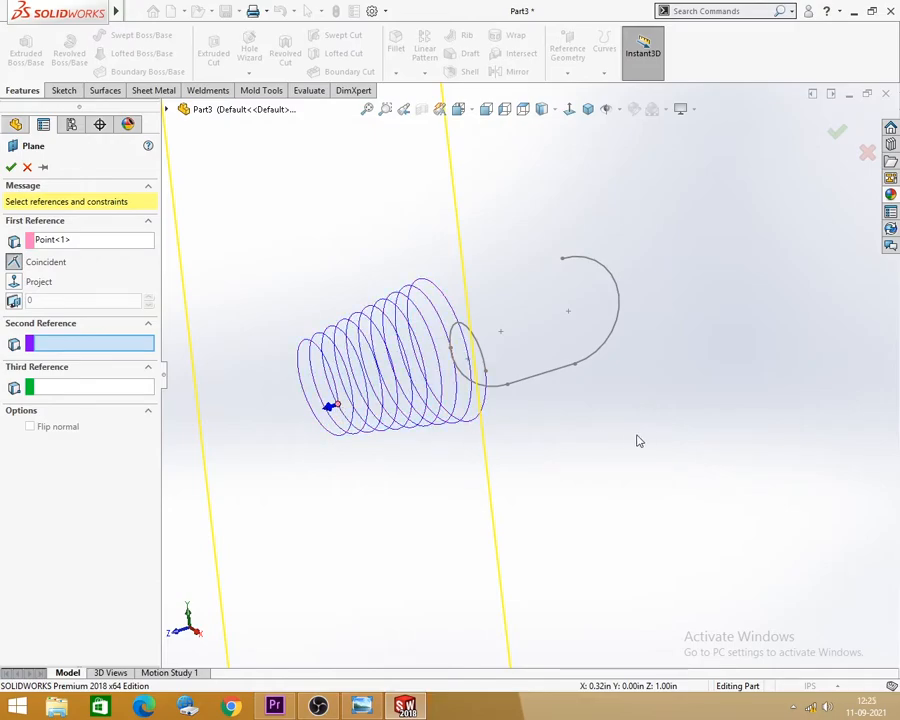
pyautogui.scroll(2, 638, 440)
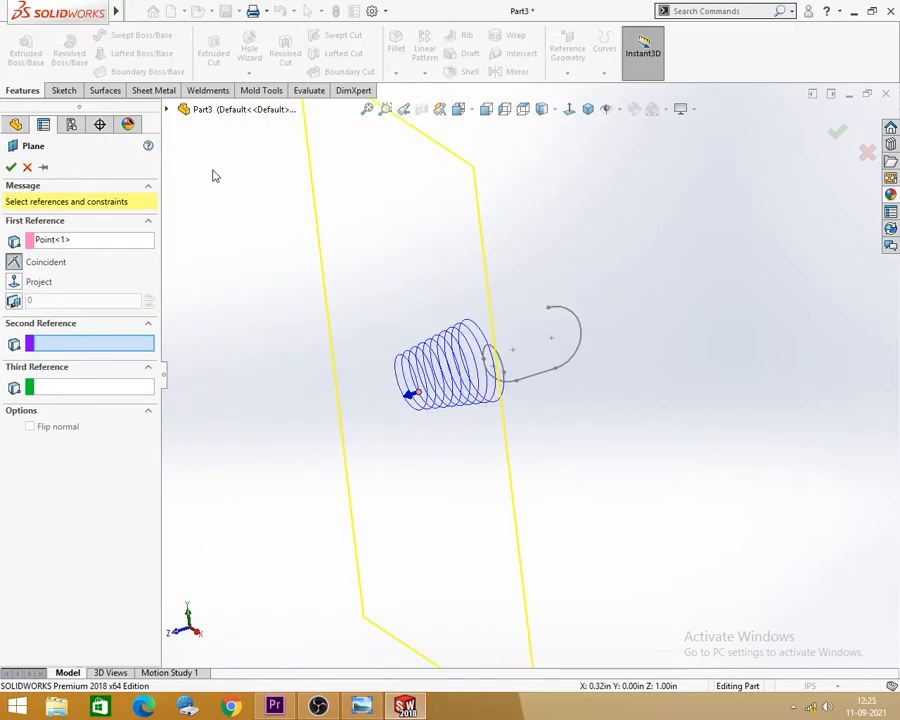
pyautogui.click(168, 111)
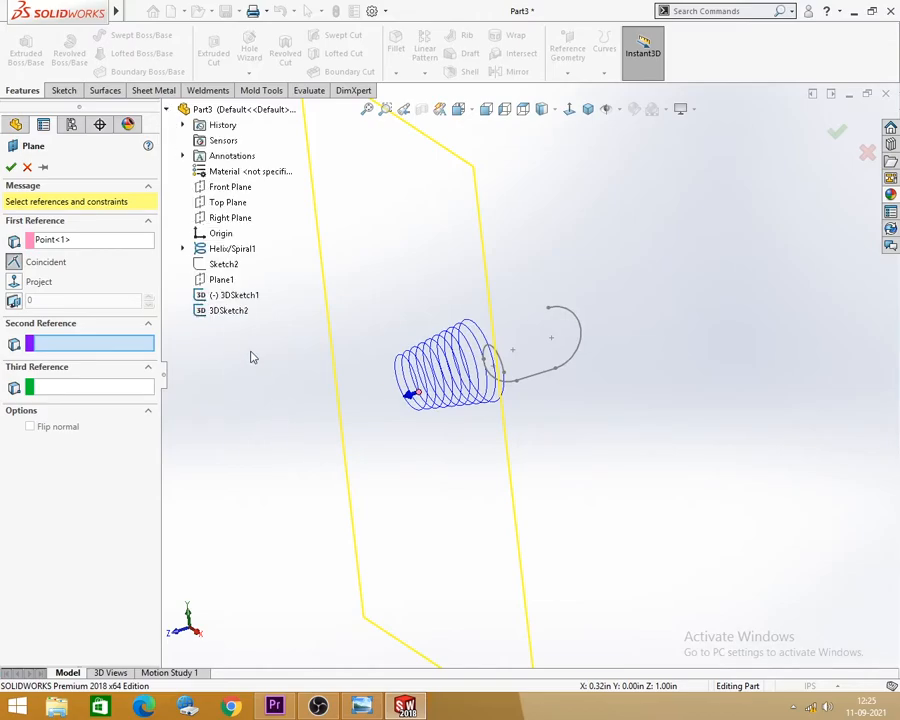
pyautogui.click(229, 281)
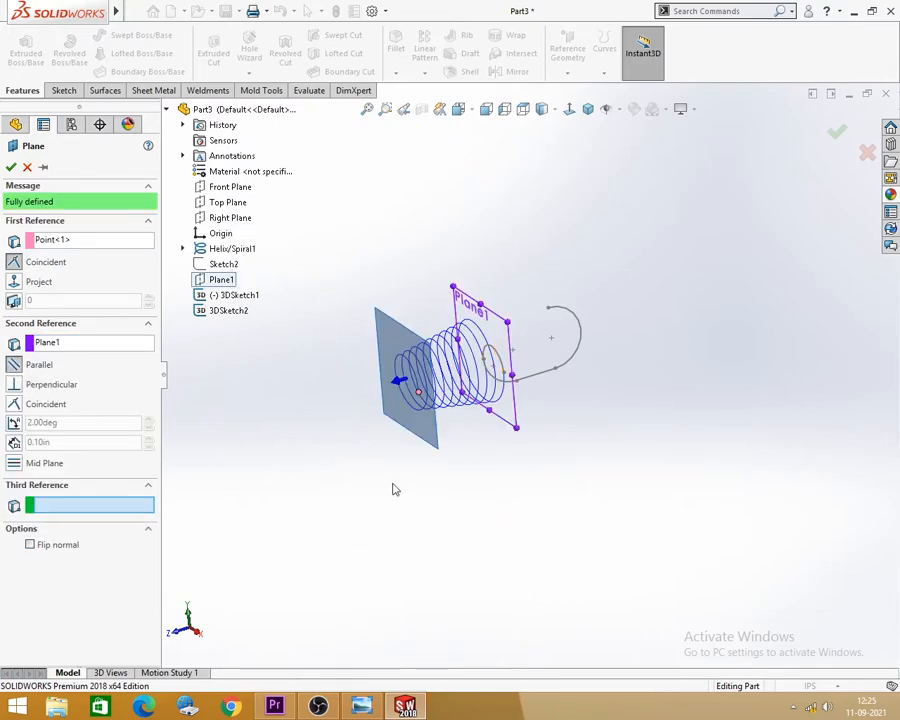
pyautogui.moveTo(351, 480); pyautogui.dragTo(334, 464, button='middle')
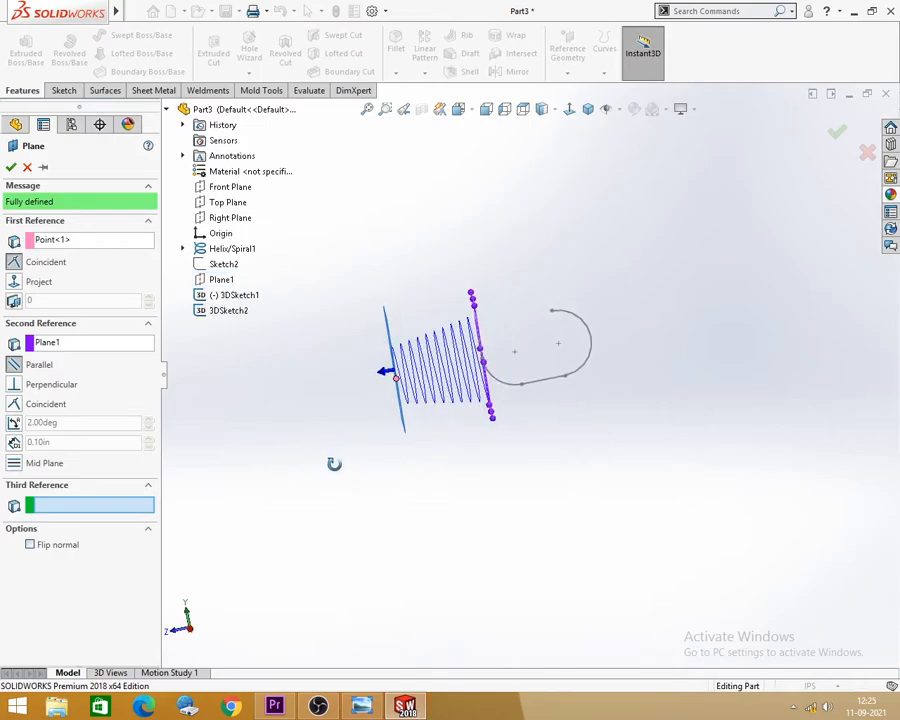
pyautogui.click(10, 167)
pyautogui.moveTo(372, 370); pyautogui.dragTo(385, 365, button='middle')
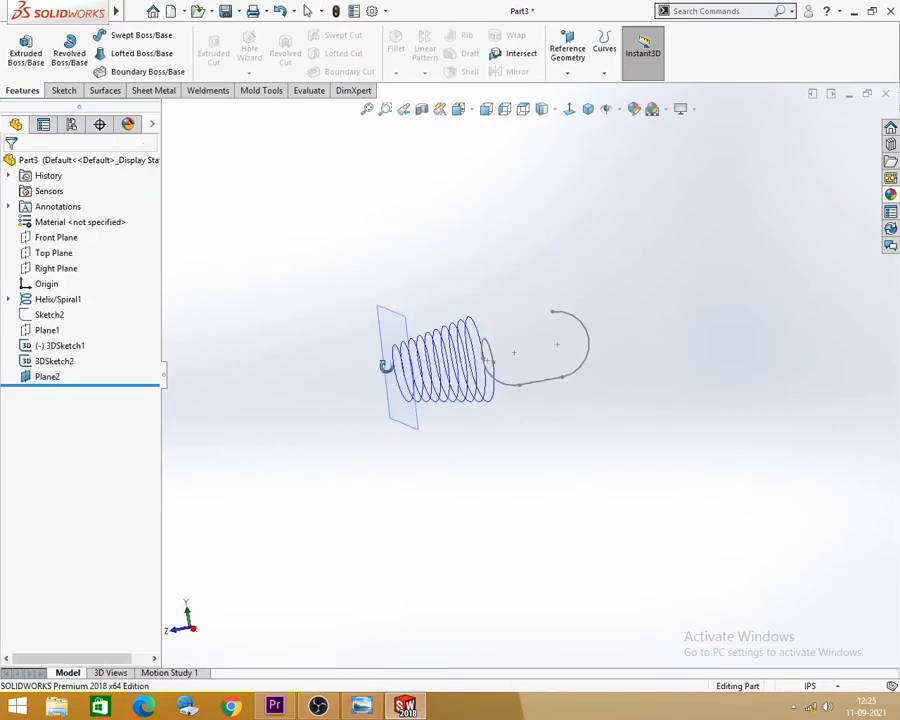
pyautogui.moveTo(472, 478); pyautogui.dragTo(517, 484, button='middle')
pyautogui.scroll(-1, 442, 437)
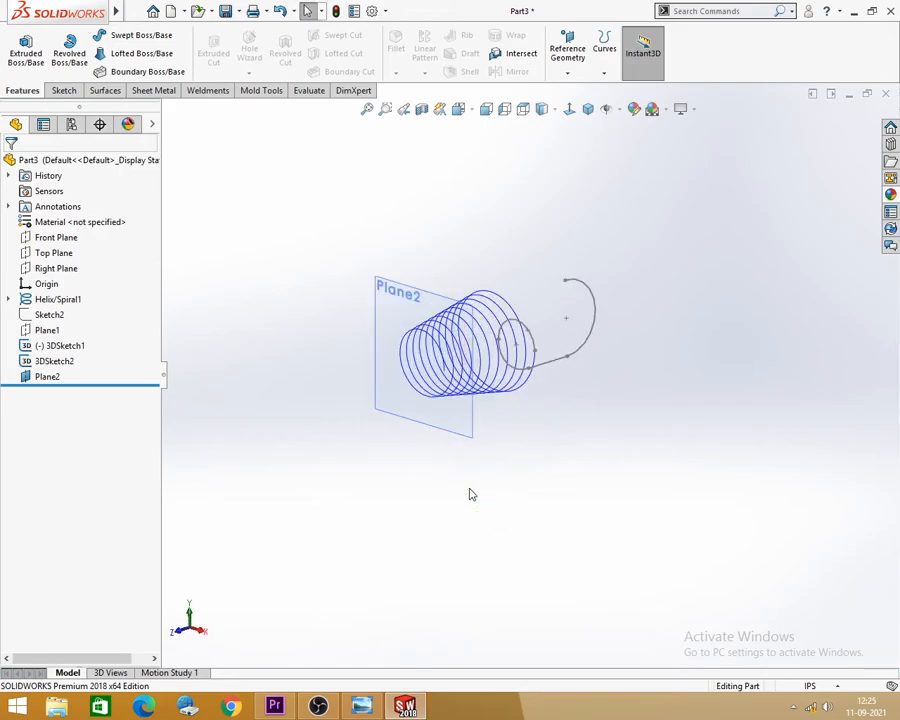
pyautogui.scroll(1, 469, 488)
pyautogui.scroll(-2, 432, 338)
pyautogui.moveTo(504, 452); pyautogui.dragTo(617, 362, button='middle')
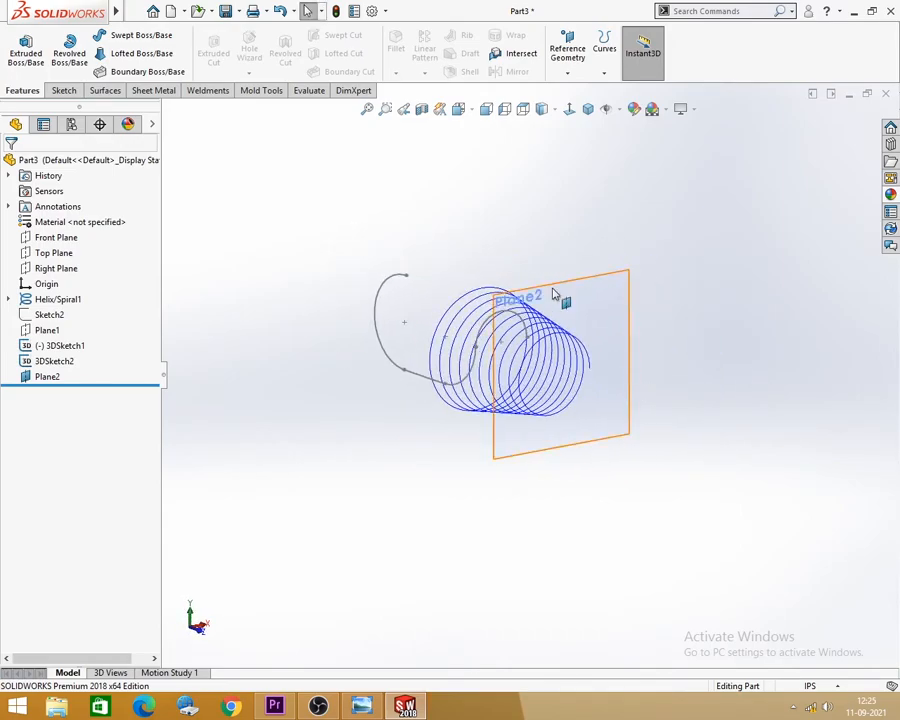
pyautogui.click(64, 91)
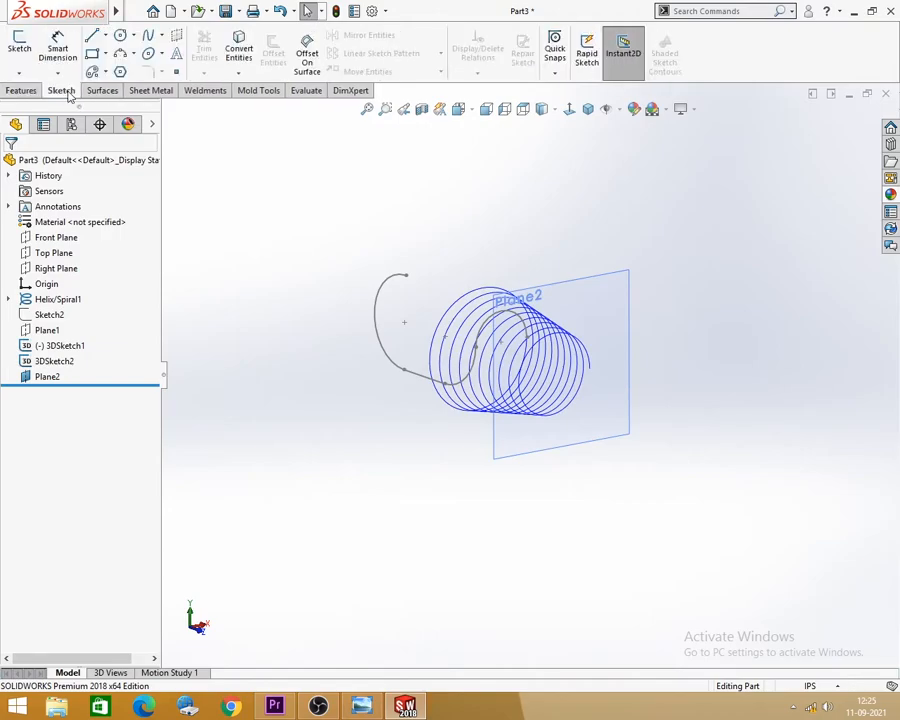
pyautogui.click(18, 75)
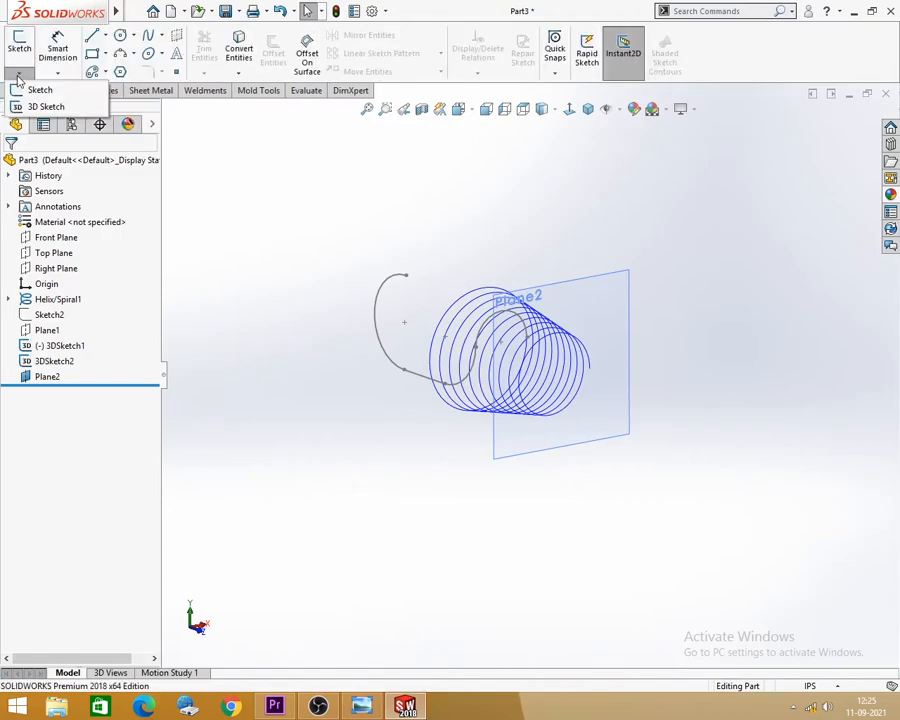
pyautogui.click(64, 112)
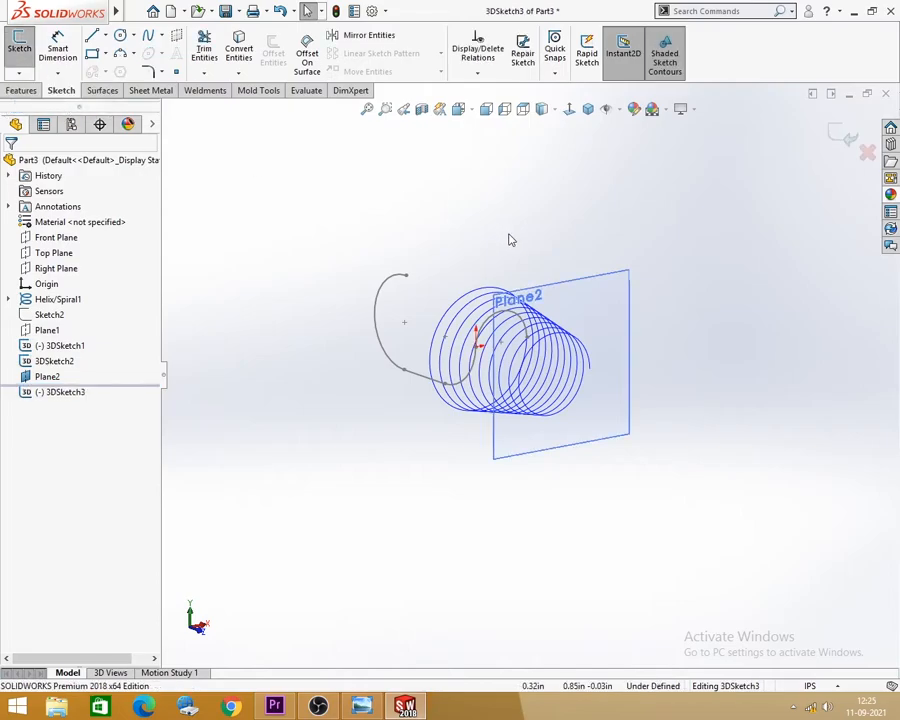
pyautogui.moveTo(619, 408); pyautogui.dragTo(615, 382, button='middle')
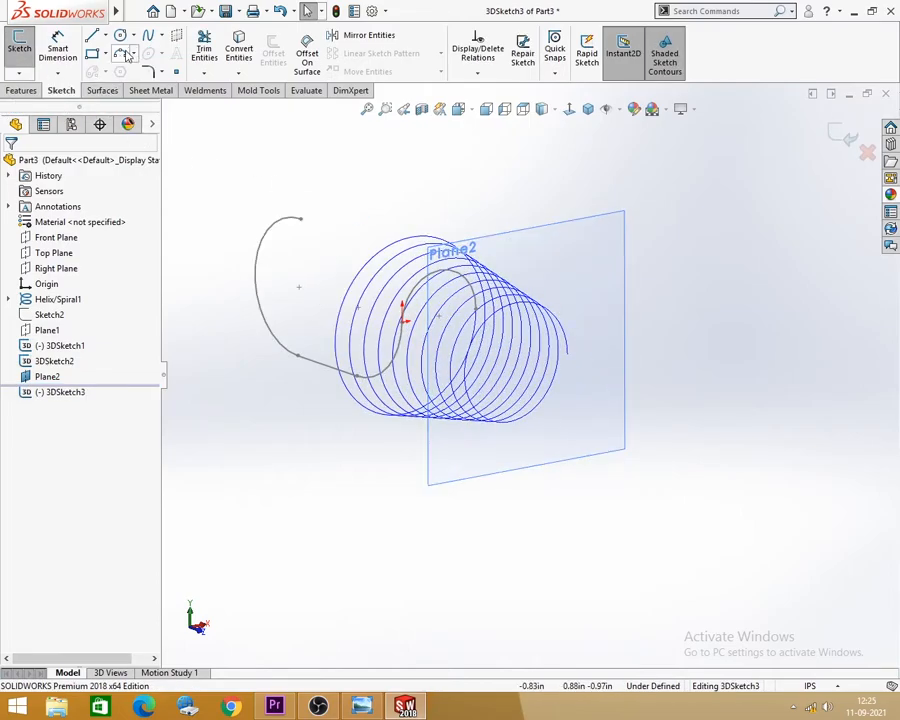
pyautogui.click(120, 53)
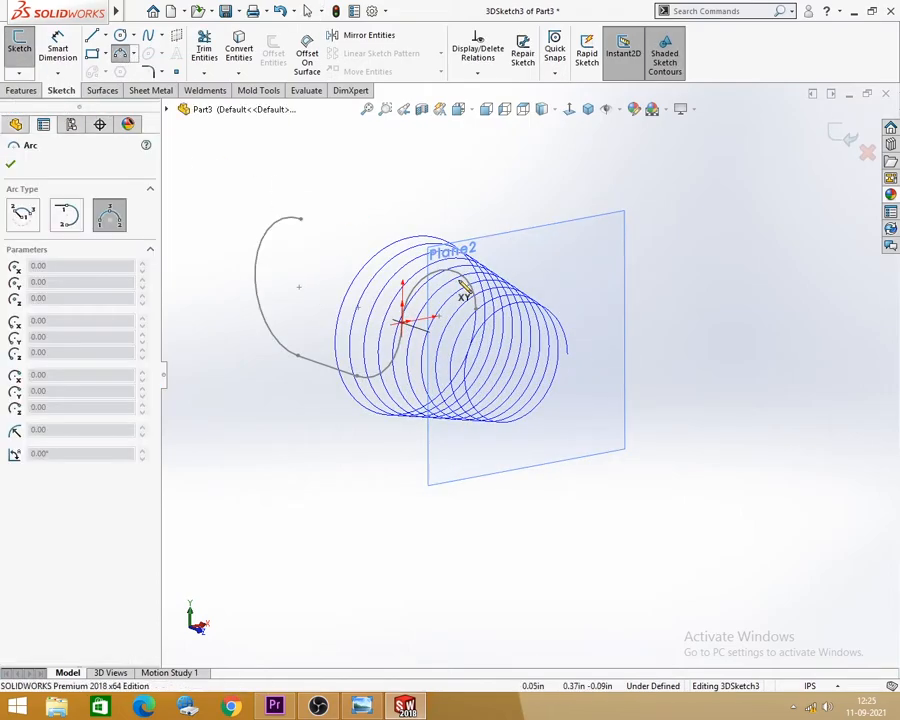
pyautogui.click(568, 353)
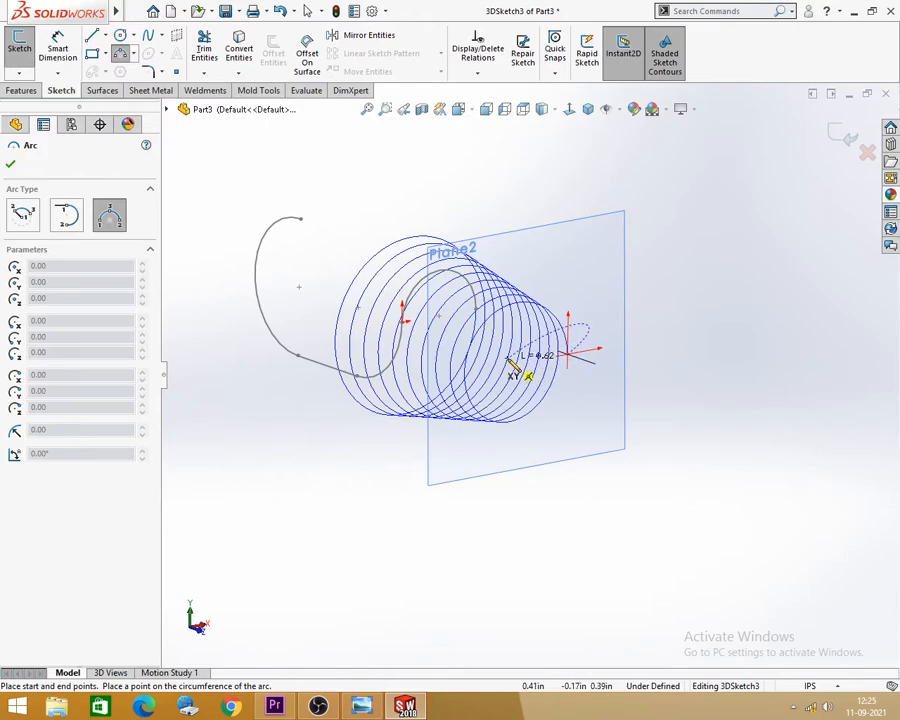
pyautogui.moveTo(510, 362); pyautogui.dragTo(548, 376, button='middle')
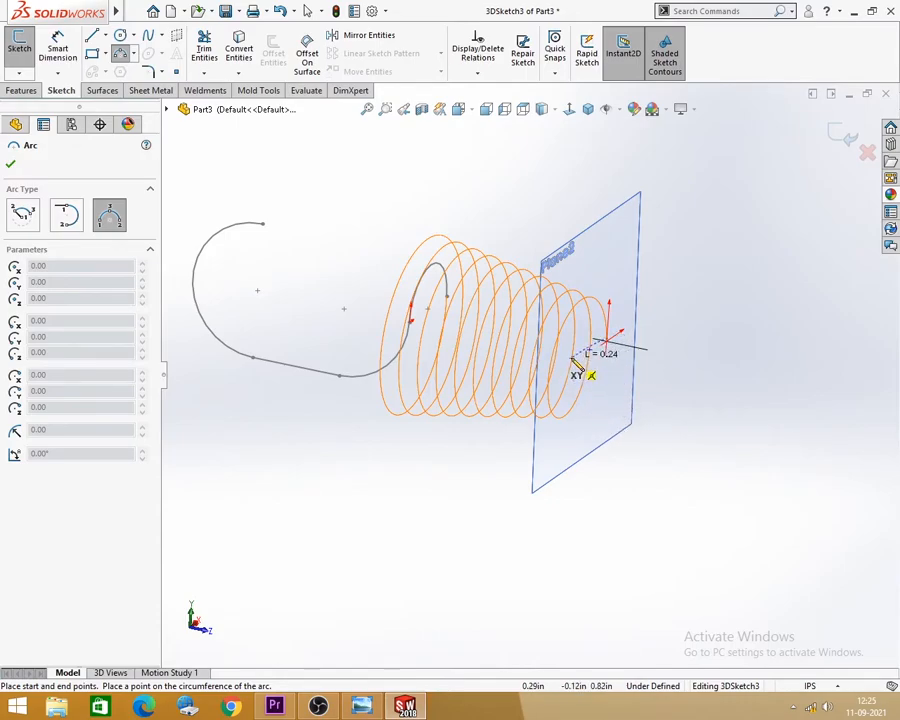
pyautogui.click(574, 360)
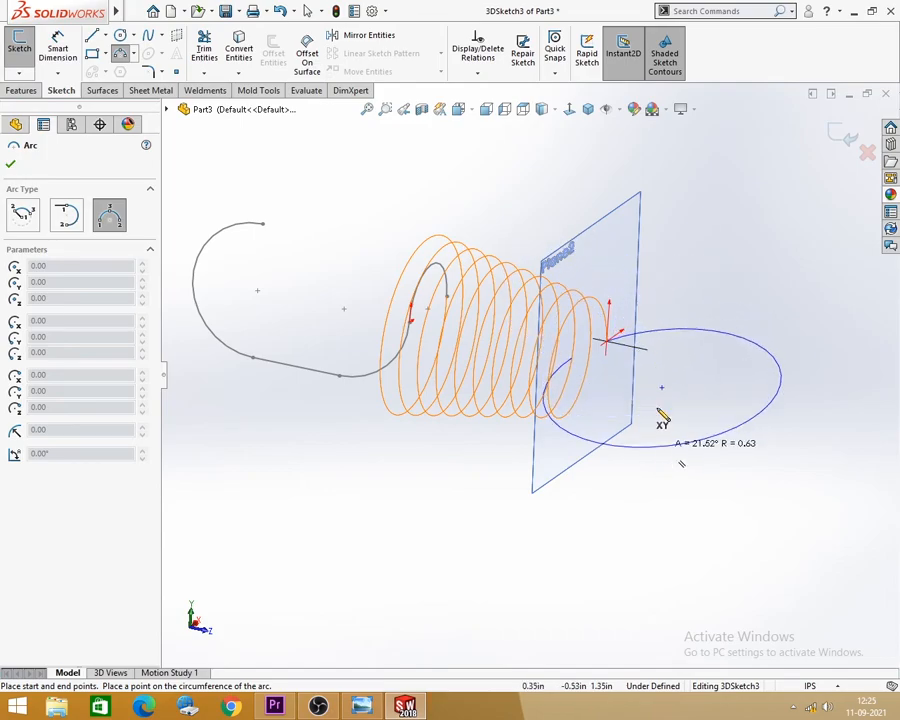
pyautogui.press('Escape')
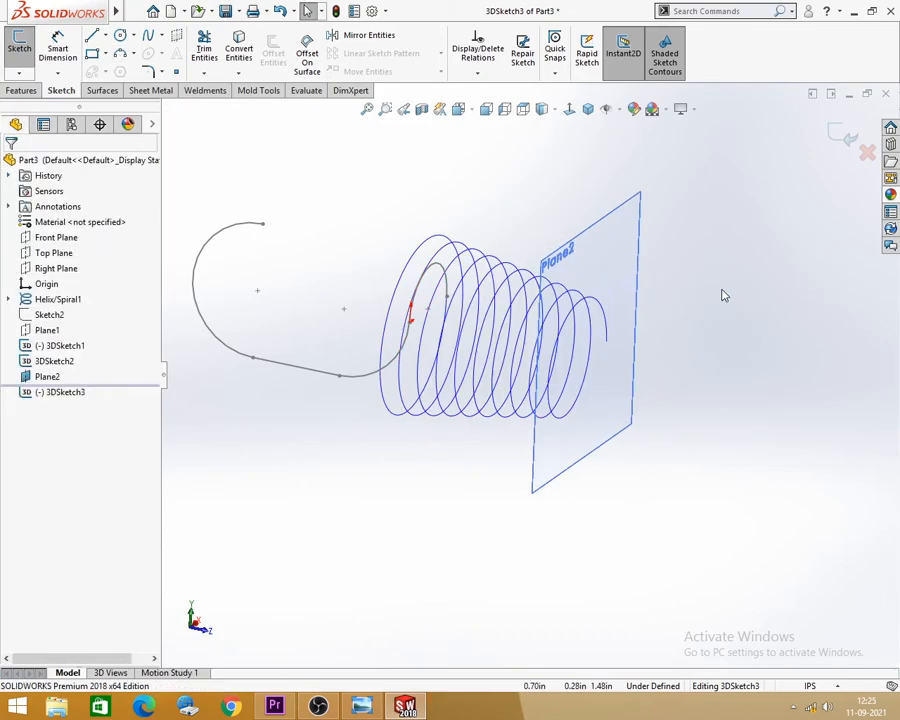
pyautogui.moveTo(695, 383); pyautogui.dragTo(674, 342, button='middle')
pyautogui.click(842, 137)
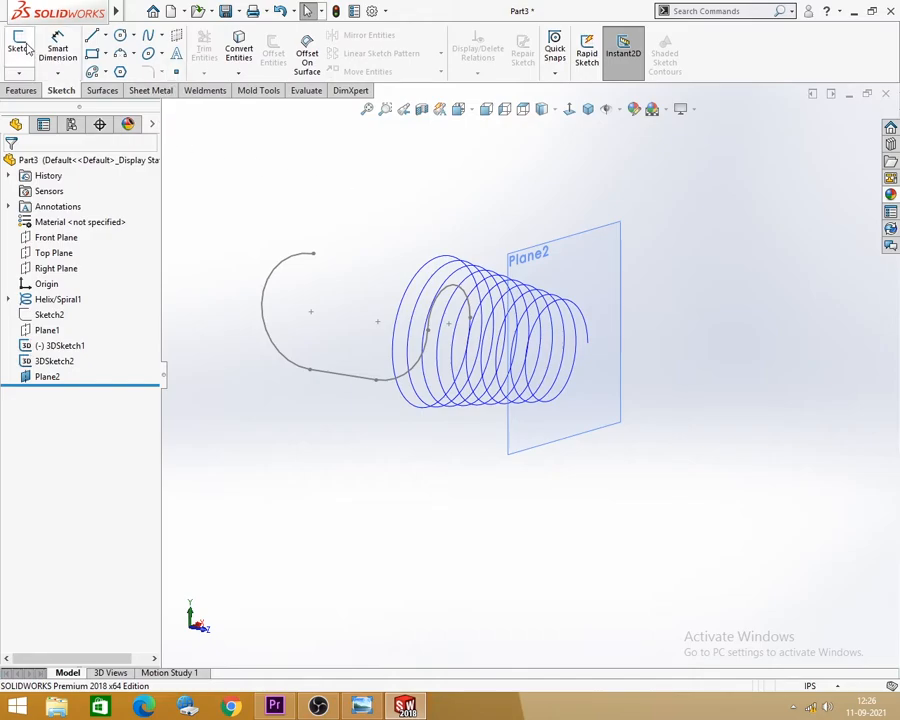
pyautogui.click(122, 53)
pyautogui.click(597, 276)
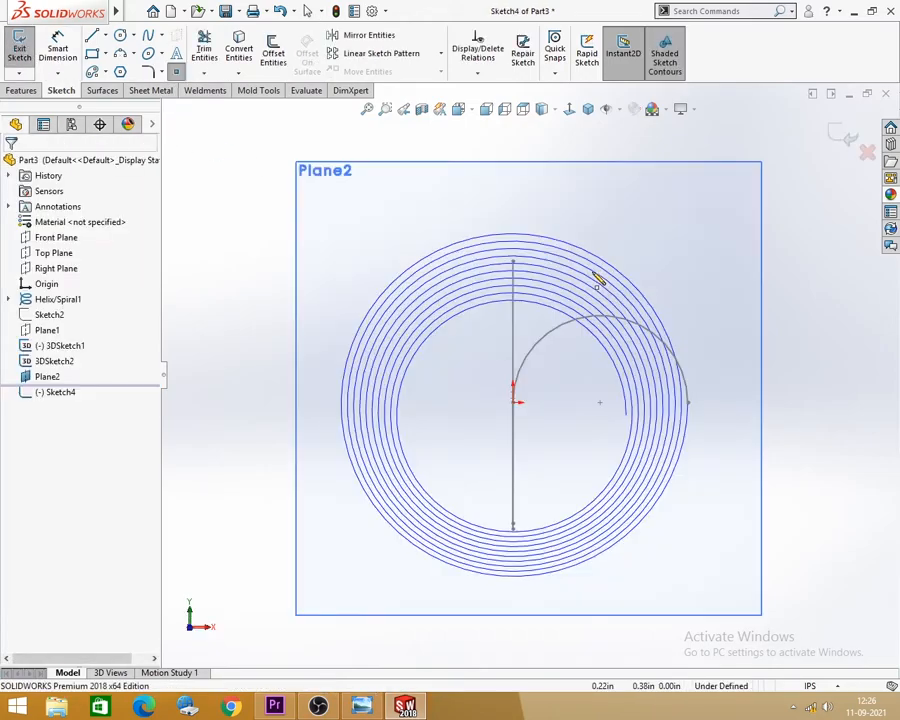
pyautogui.click(845, 138)
# - Sketch a point coincident with the origin on the new plane at the helix's small end, and exit the sketch
pyautogui.moveTo(404, 257)
pyautogui.mouseDown(button='middle')
pyautogui.moveTo(435, 267)
pyautogui.moveTo(235, 235)
pyautogui.moveTo(462, 353)
pyautogui.moveTo(400, 325)
pyautogui.moveTo(388, 272)
pyautogui.mouseUp(button='middle')
pyautogui.click(19, 45)
pyautogui.click(612, 327)
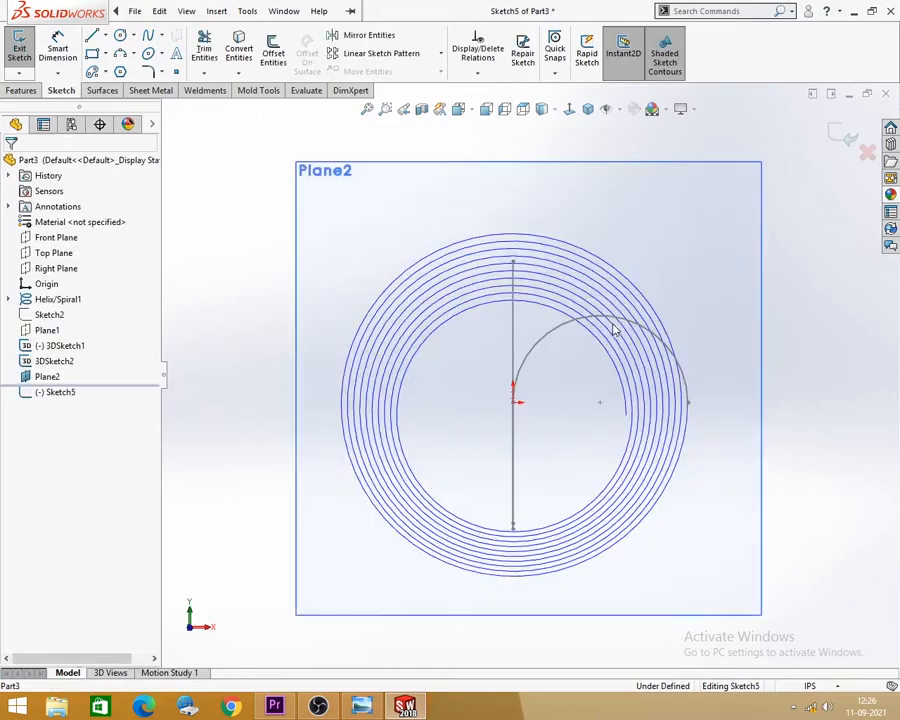
pyautogui.click(177, 73)
pyautogui.click(513, 403)
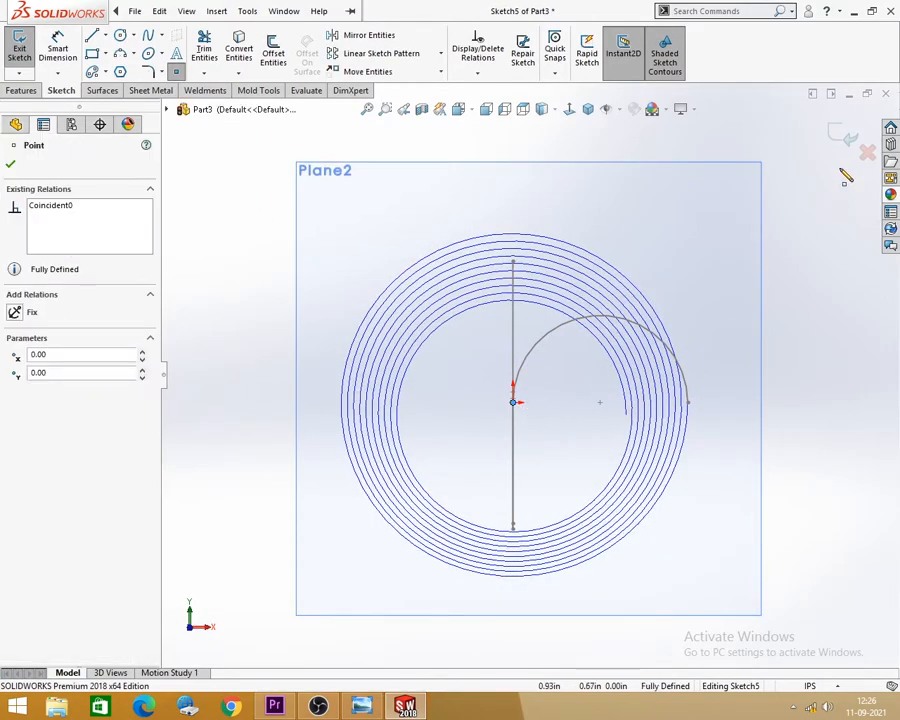
pyautogui.click(847, 140)
# - In a new 3D sketch, draw a three-point arc of about 0.17 in radius from the helix's small end to the centre point, bulging downward
pyautogui.moveTo(505, 261); pyautogui.dragTo(570, 389, button='middle')
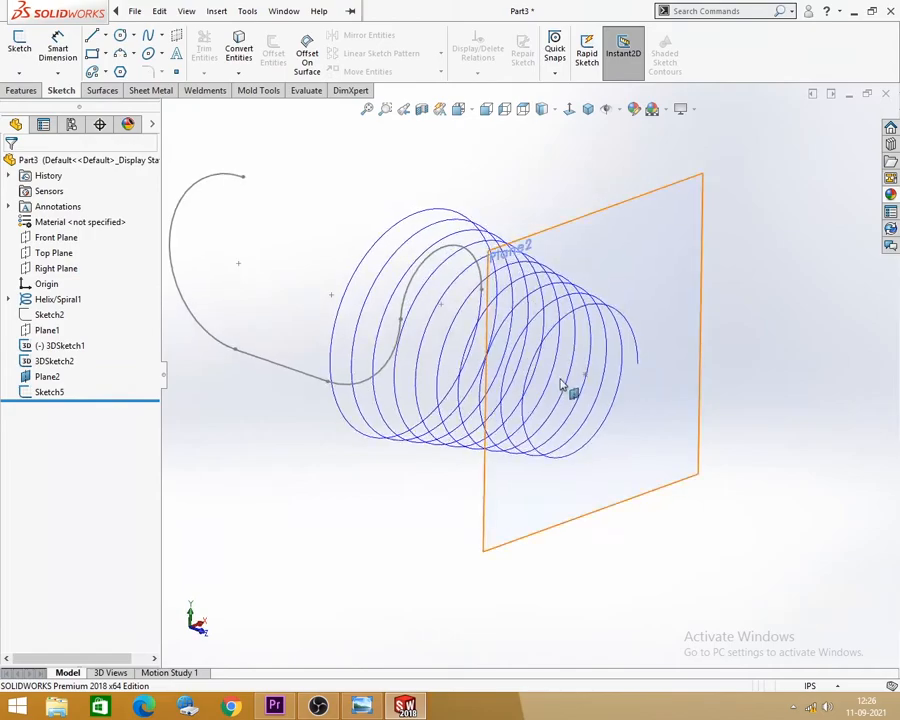
pyautogui.click(122, 54)
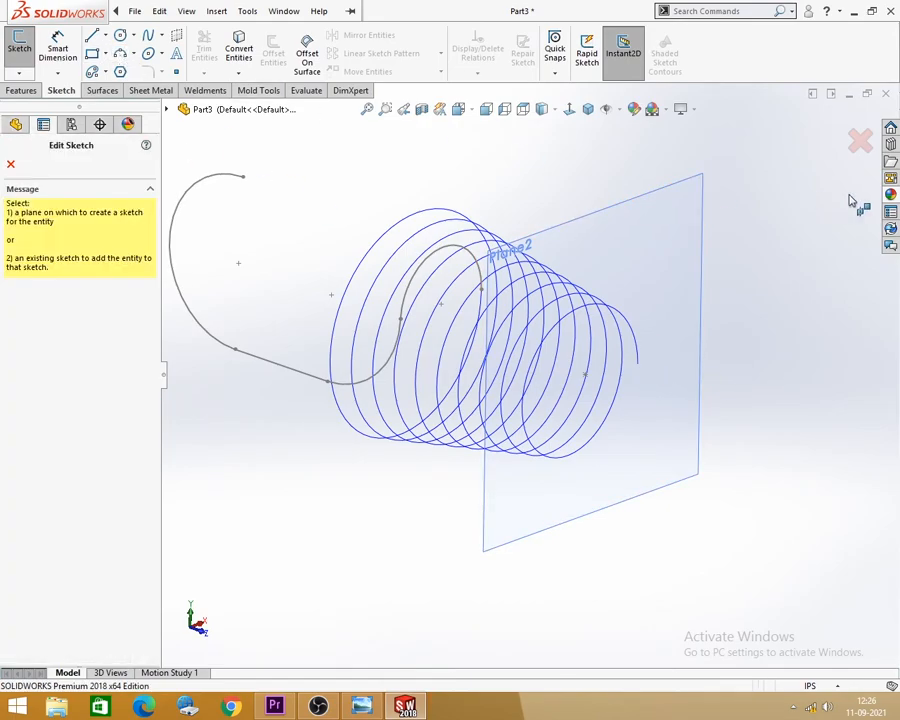
pyautogui.press('Escape')
pyautogui.click(19, 73)
pyautogui.click(40, 106)
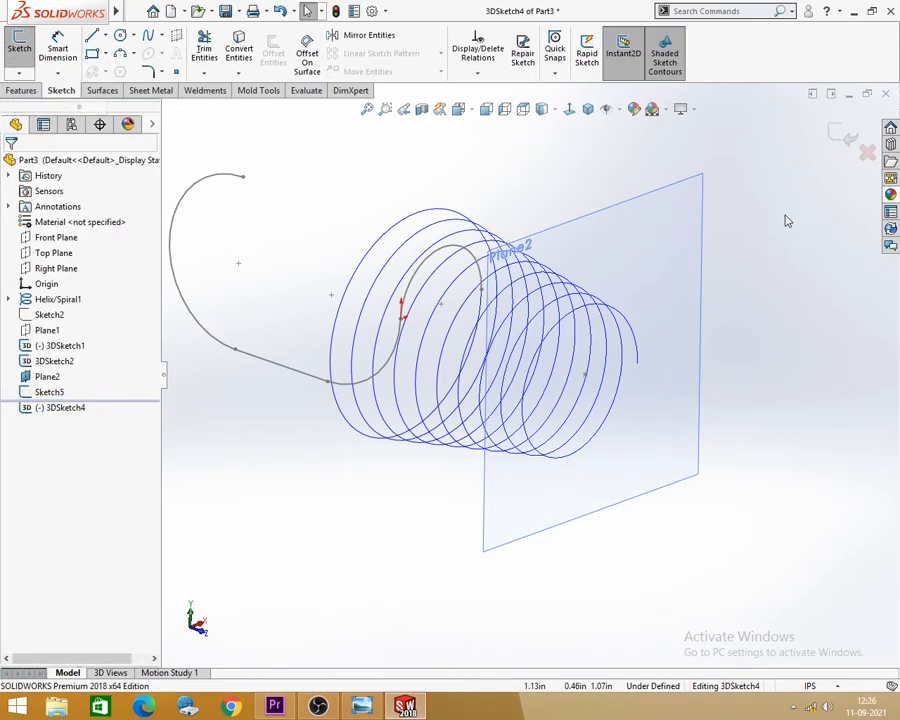
pyautogui.click(120, 53)
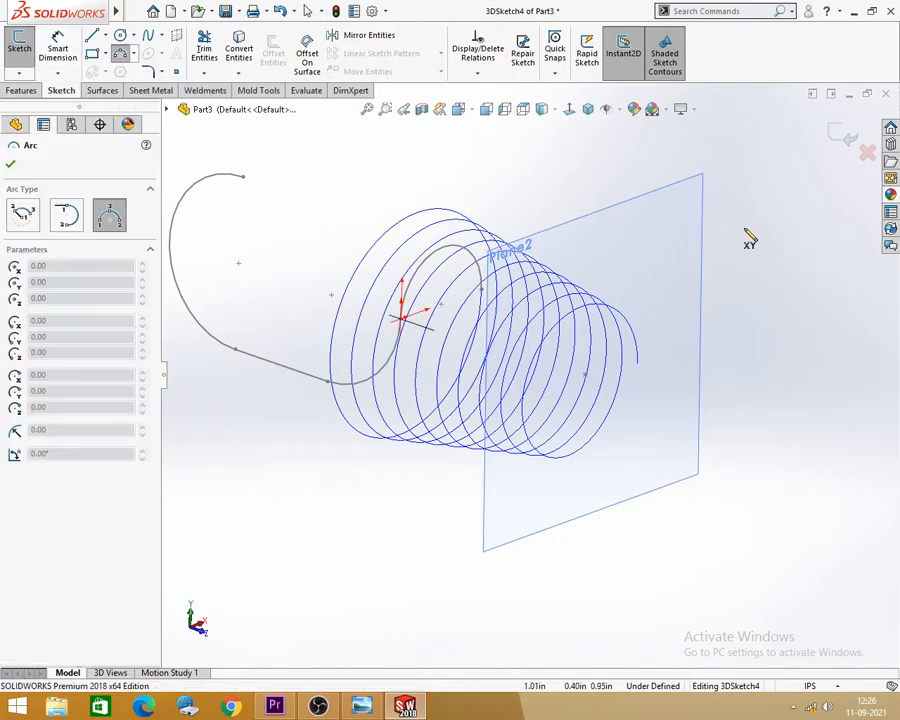
pyautogui.click(638, 364)
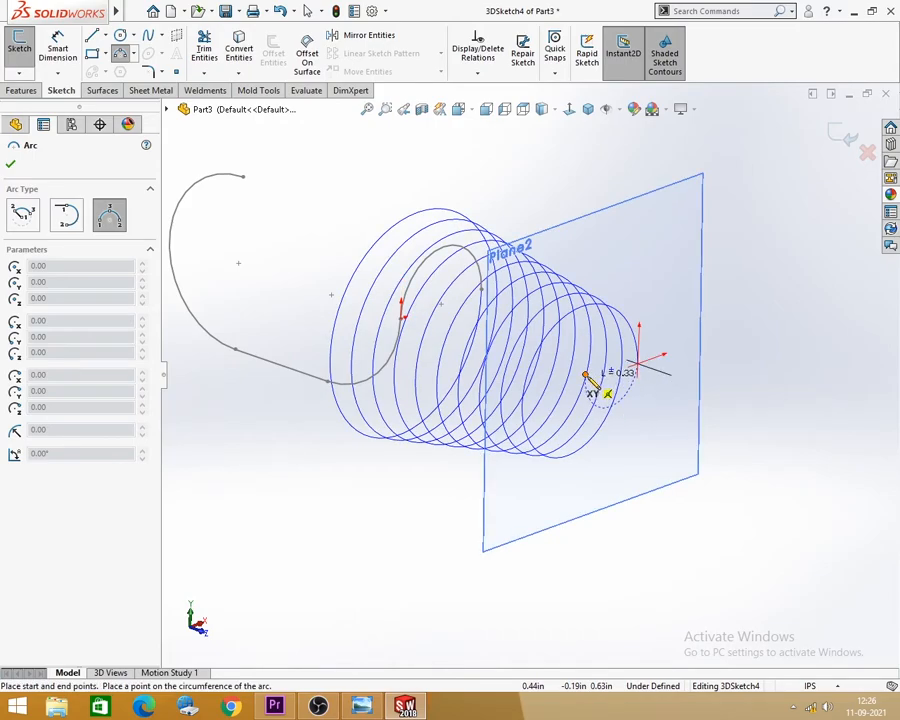
pyautogui.click(586, 375)
pyautogui.moveTo(620, 394); pyautogui.dragTo(666, 374, button='middle')
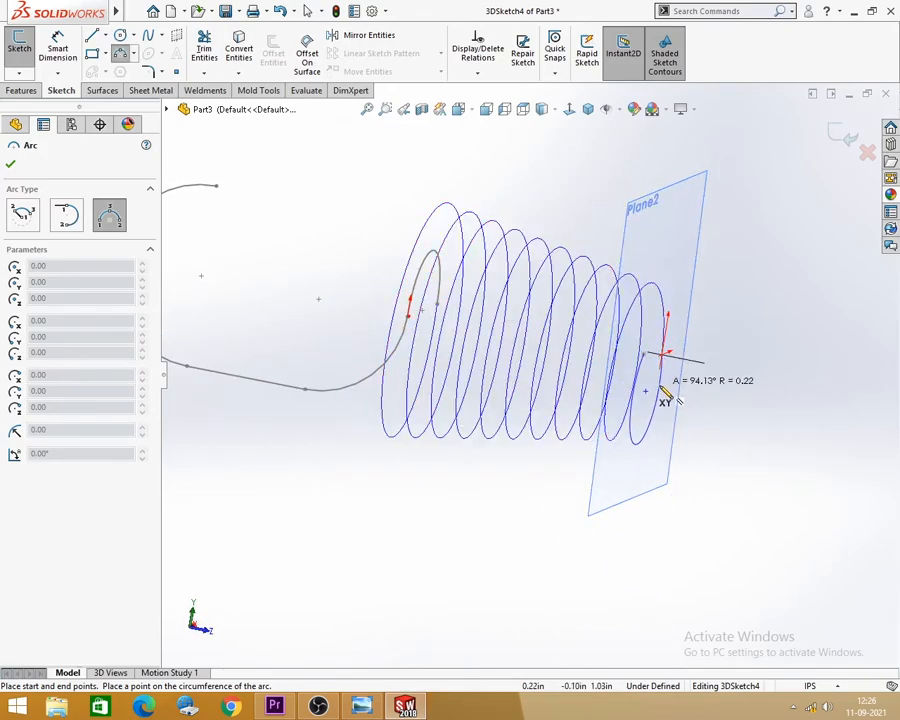
pyautogui.scroll(-5, 646, 400)
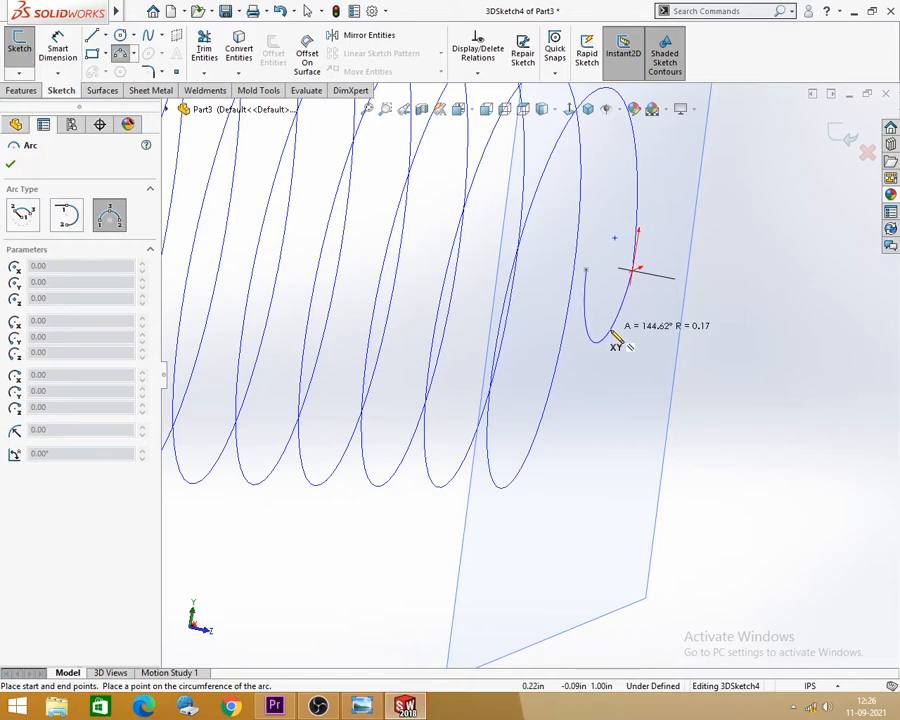
pyautogui.click(614, 337)
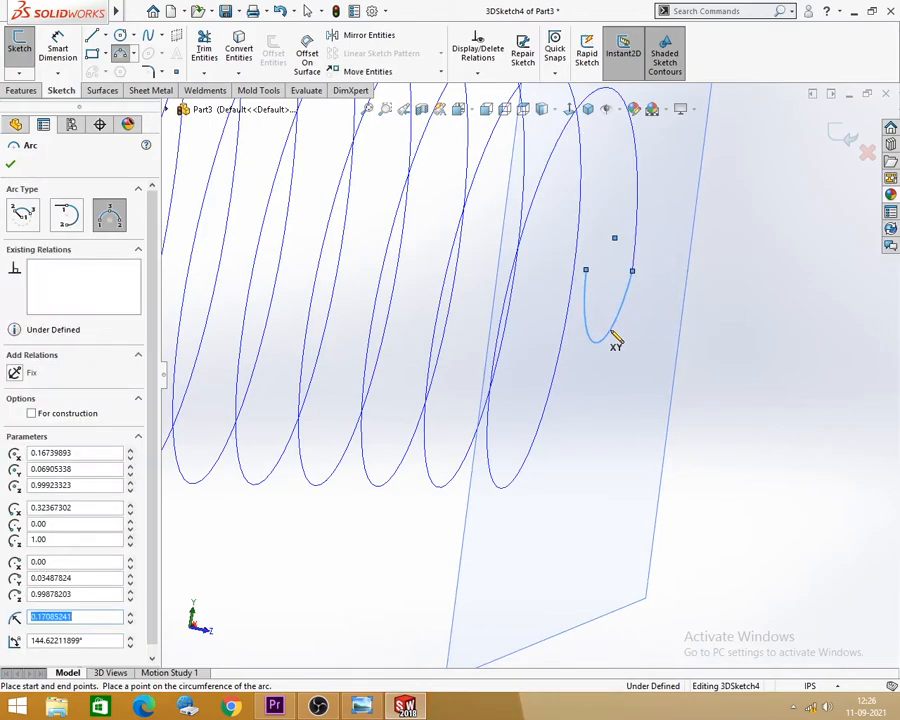
pyautogui.click(327, 706)
pyautogui.click(890, 599)
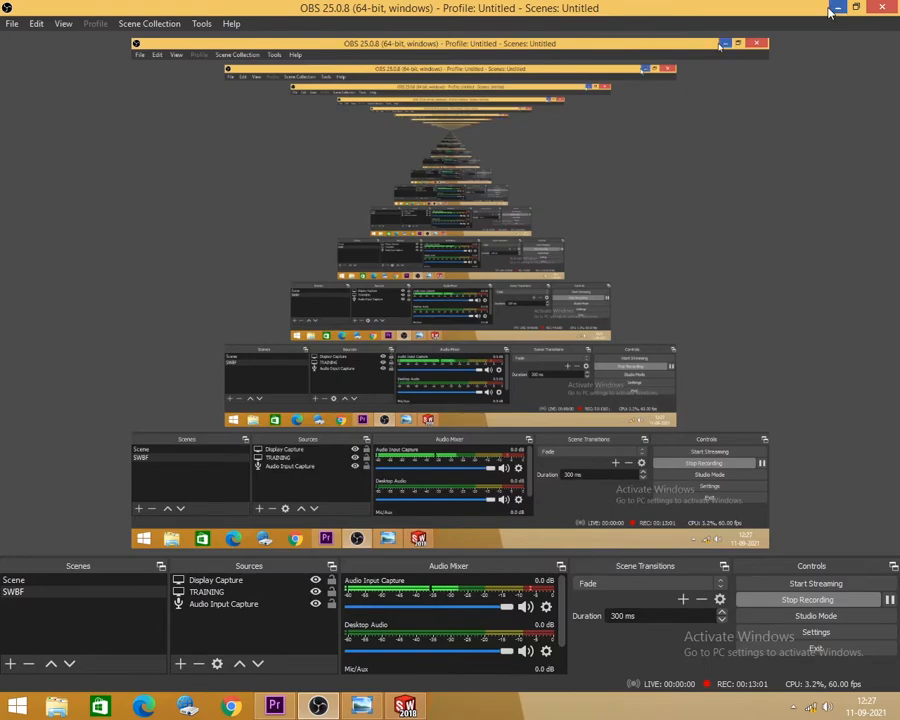
# - Check the small-end arc radius on the EX-15.jpg drawing and dimension the arc's radius as 0.163 in
pyautogui.click(838, 8)
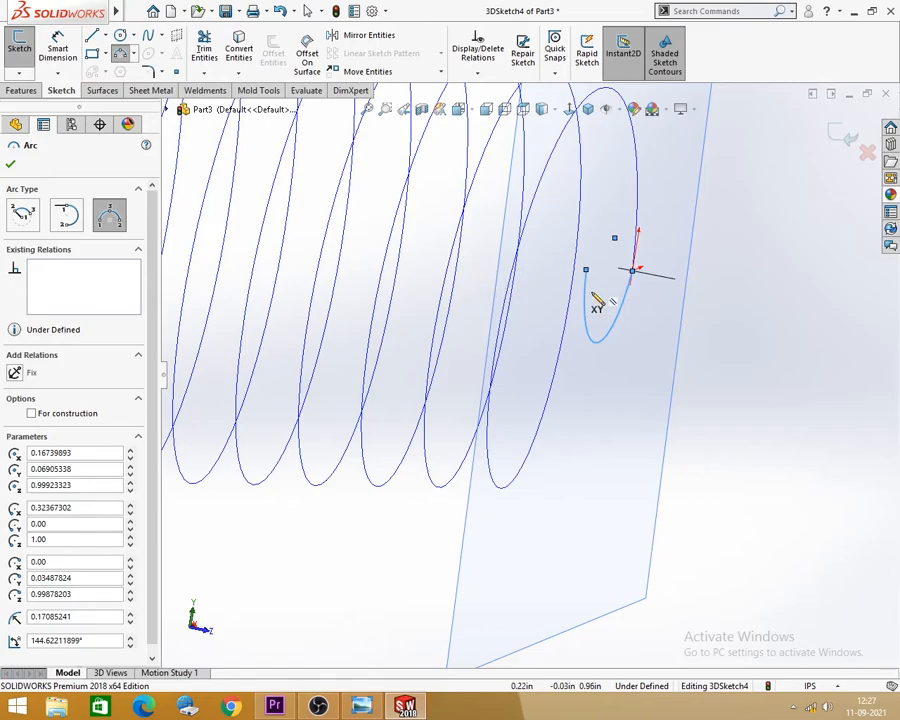
pyautogui.click(57, 48)
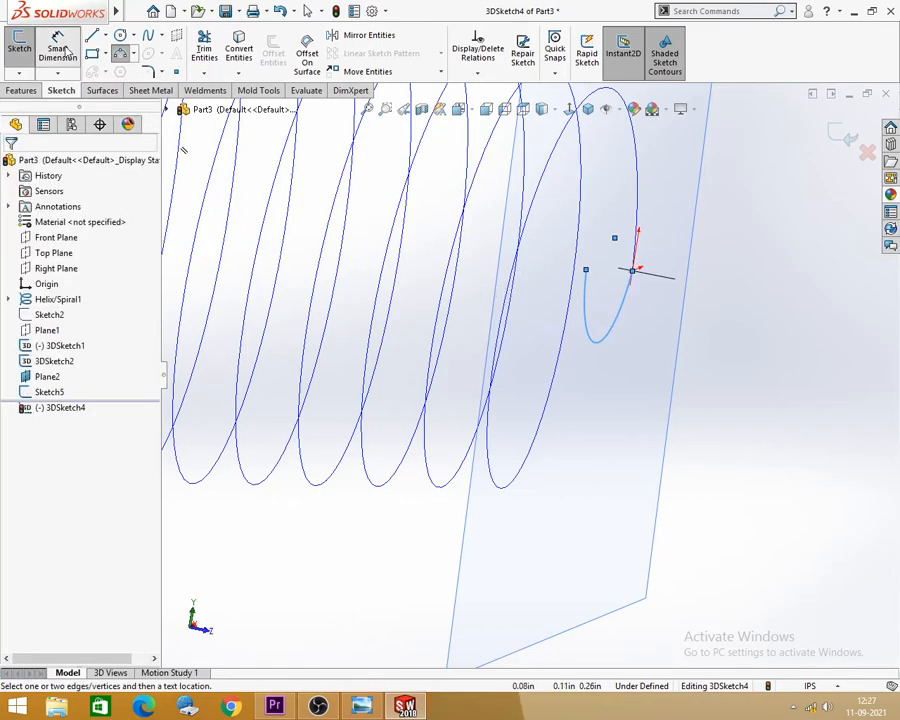
pyautogui.click(590, 109)
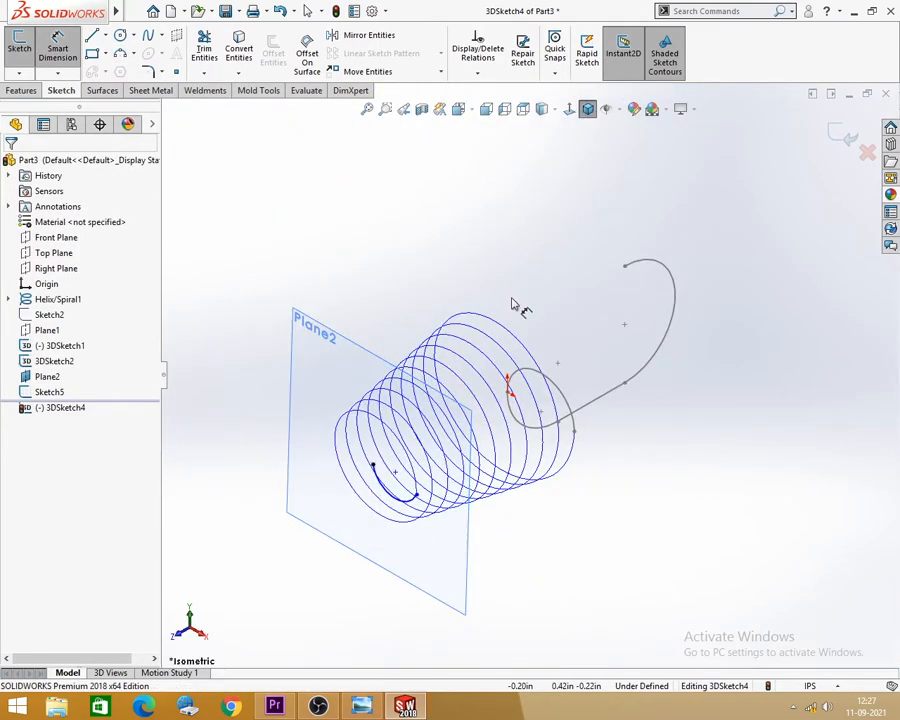
pyautogui.click(363, 706)
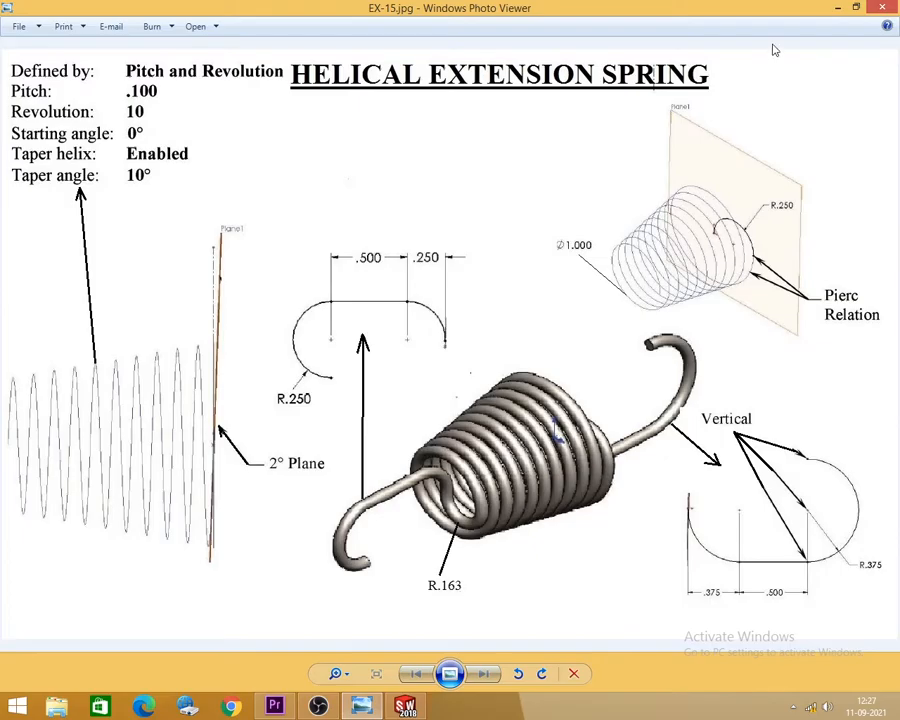
pyautogui.click(838, 8)
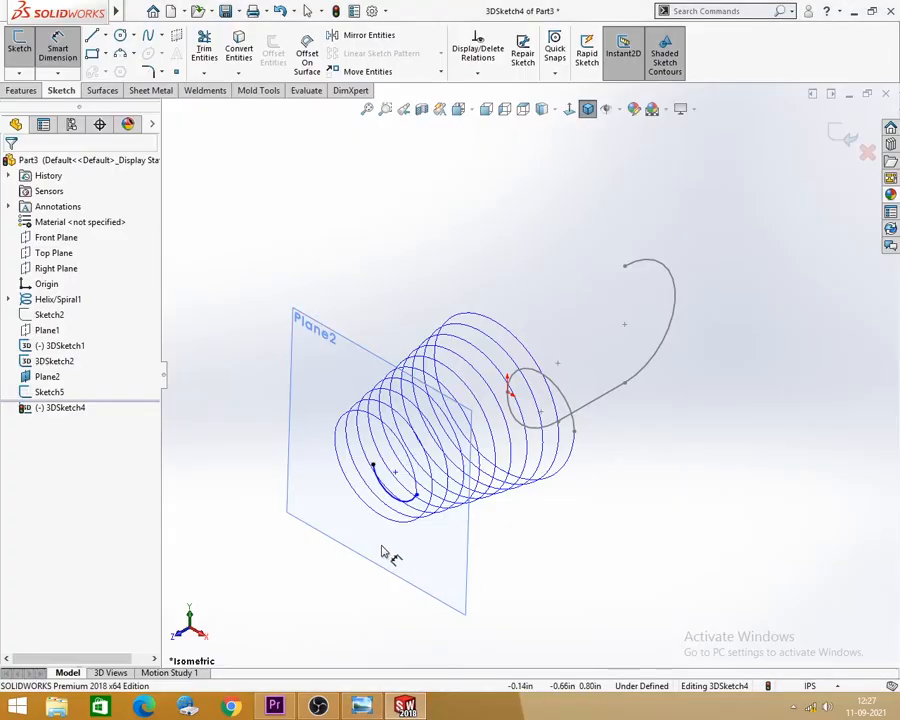
pyautogui.scroll(-1, 382, 546)
pyautogui.scroll(1, 433, 516)
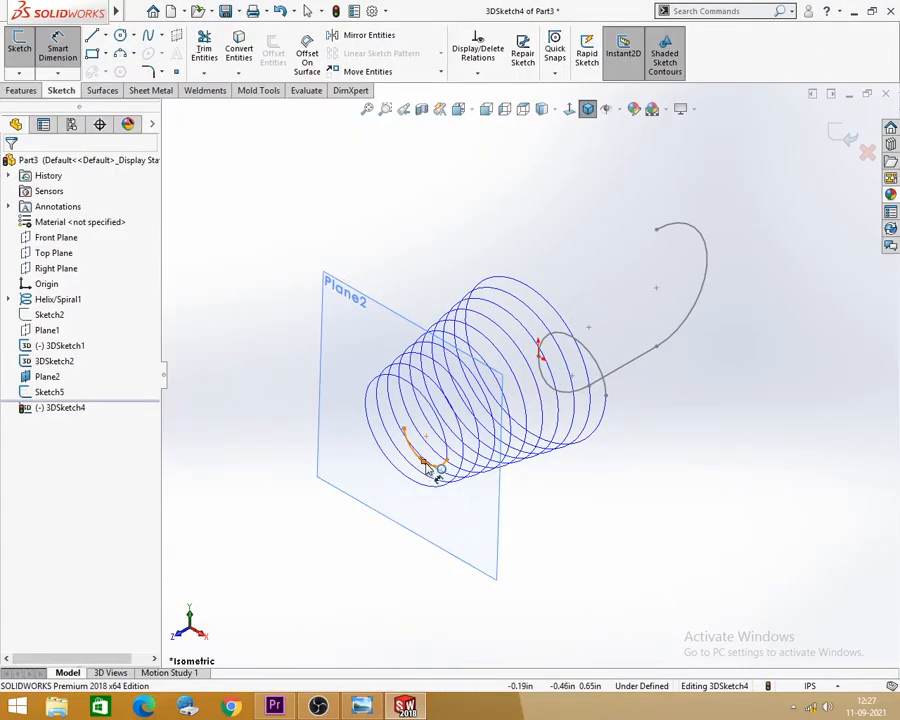
pyautogui.click(425, 463)
pyautogui.click(240, 296)
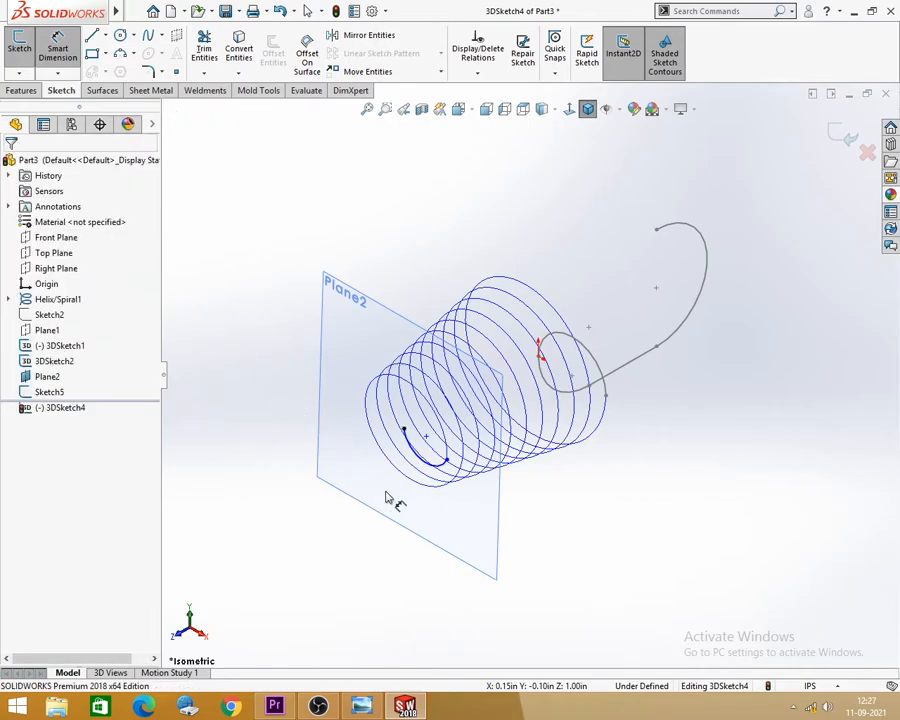
pyautogui.moveTo(445, 476); pyautogui.dragTo(403, 540)
pyautogui.click(389, 554)
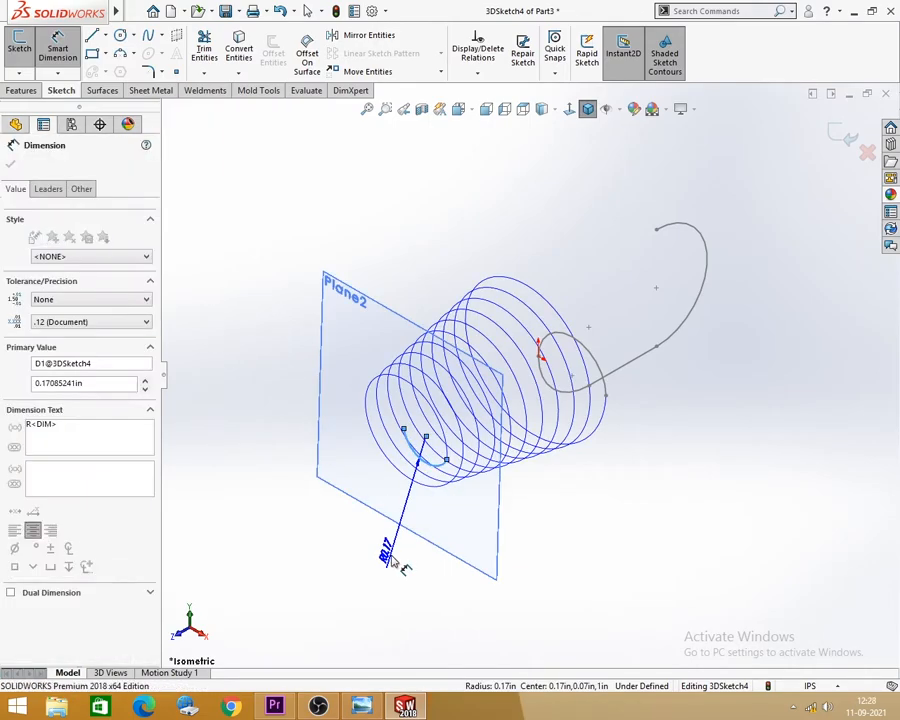
pyautogui.write('.18')
pyautogui.press('Return')
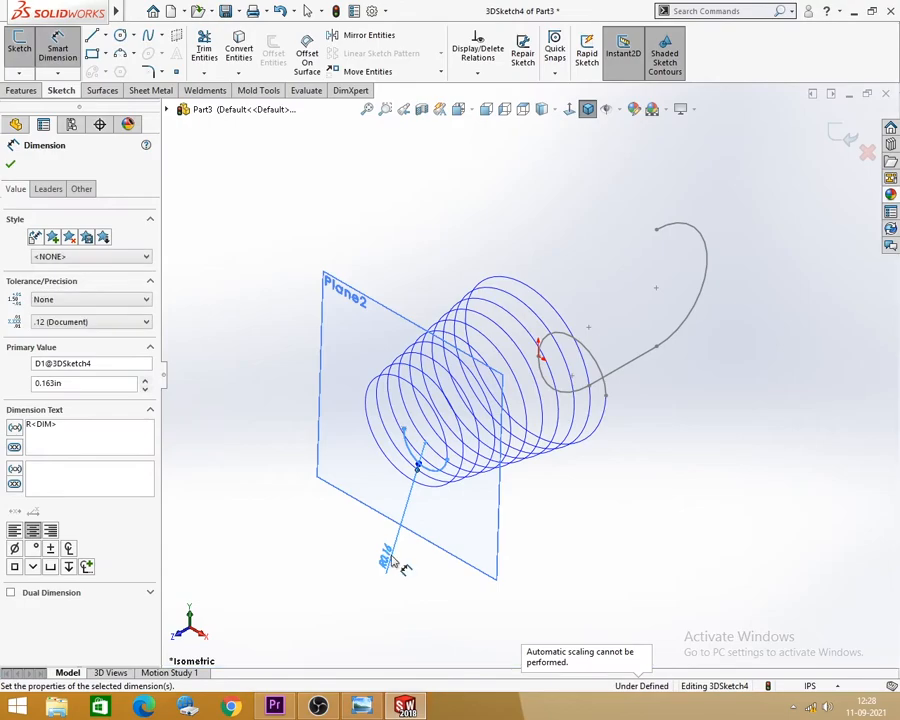
pyautogui.press('Escape')
# - Exit the 3D sketch of the small-end arc and hide Plane2
pyautogui.moveTo(484, 464); pyautogui.dragTo(492, 462, button='middle')
pyautogui.scroll(-3, 432, 410)
pyautogui.moveTo(436, 412); pyautogui.dragTo(540, 405, button='middle')
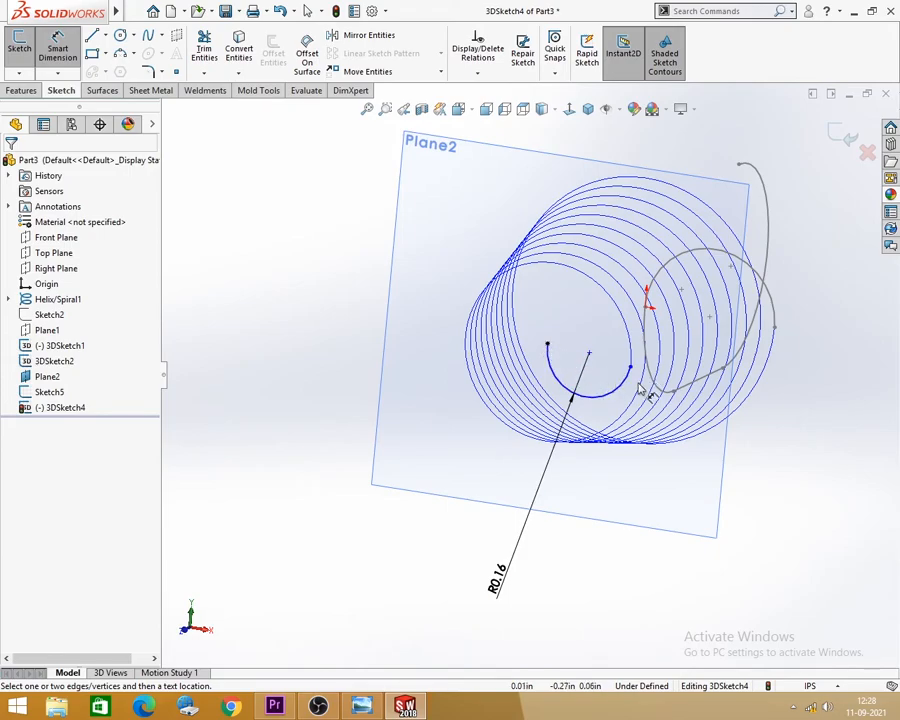
pyautogui.moveTo(576, 430); pyautogui.dragTo(335, 342, button='middle')
pyautogui.press('Escape')
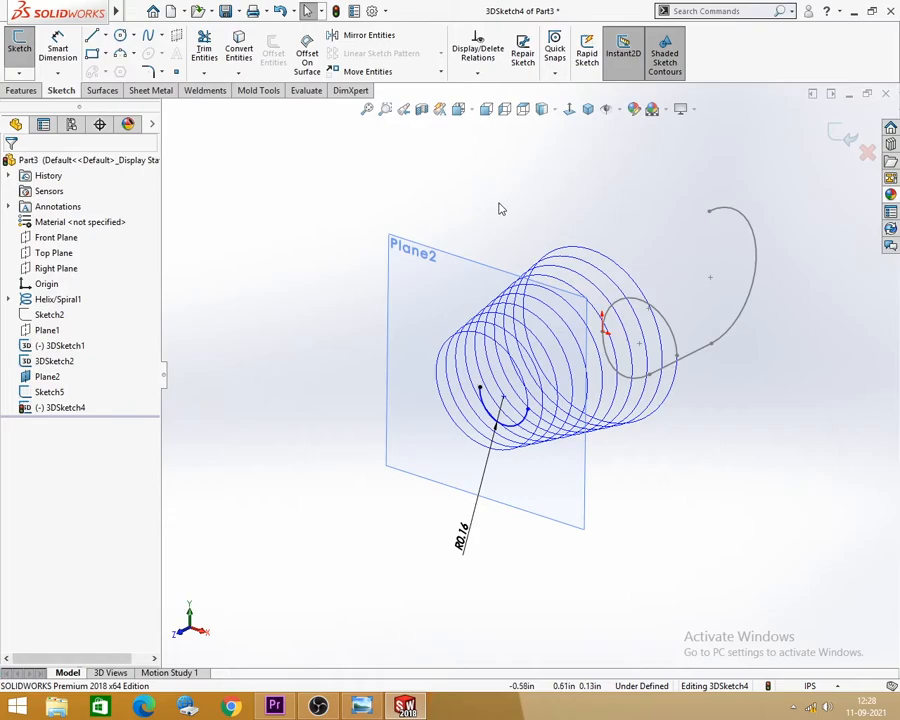
pyautogui.click(422, 266)
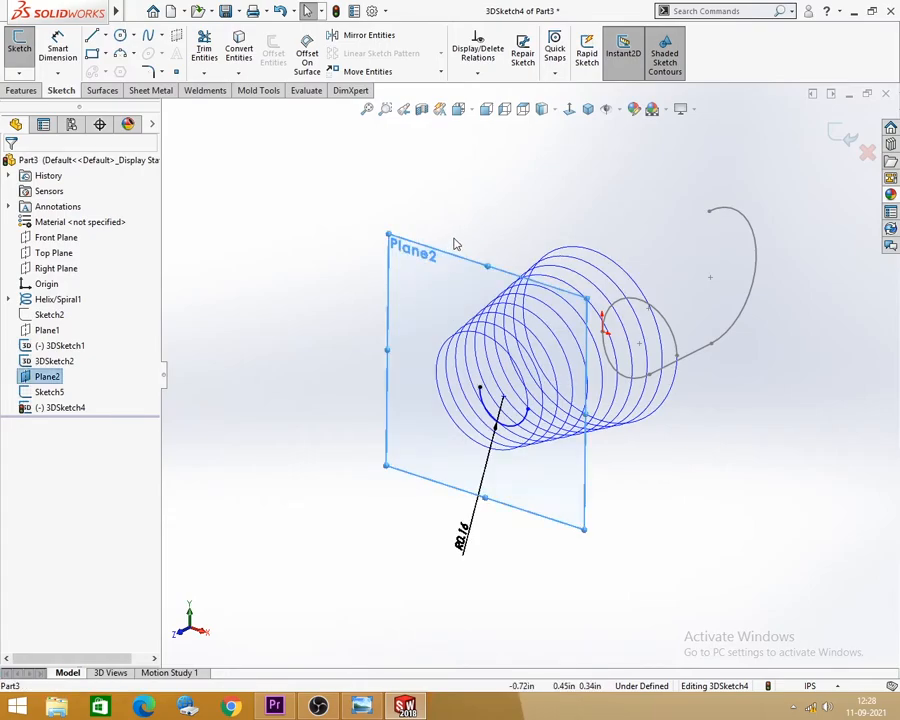
pyautogui.click(840, 137)
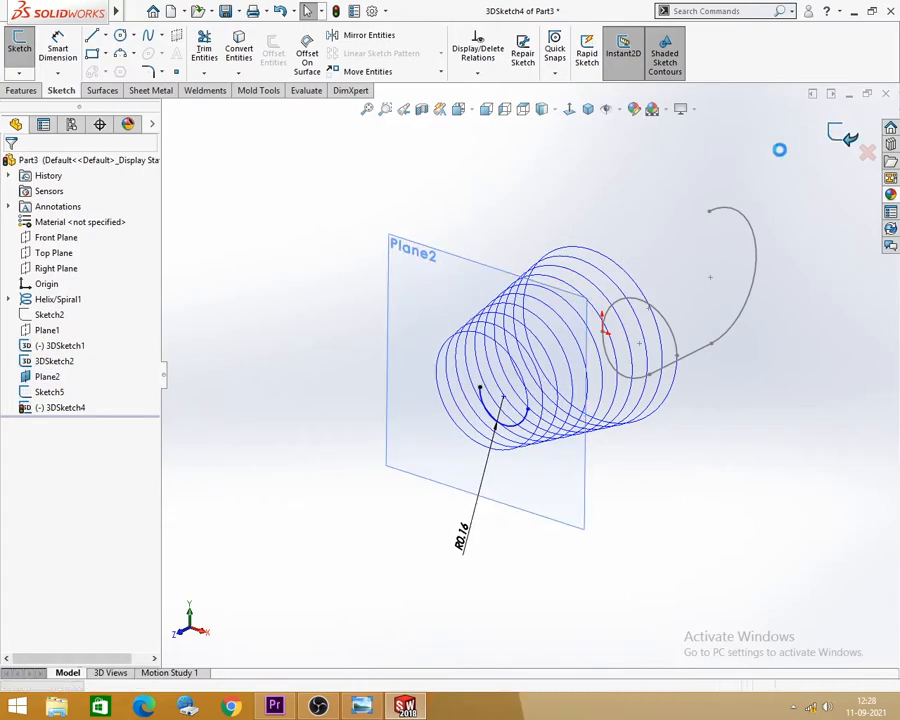
pyautogui.click(412, 285)
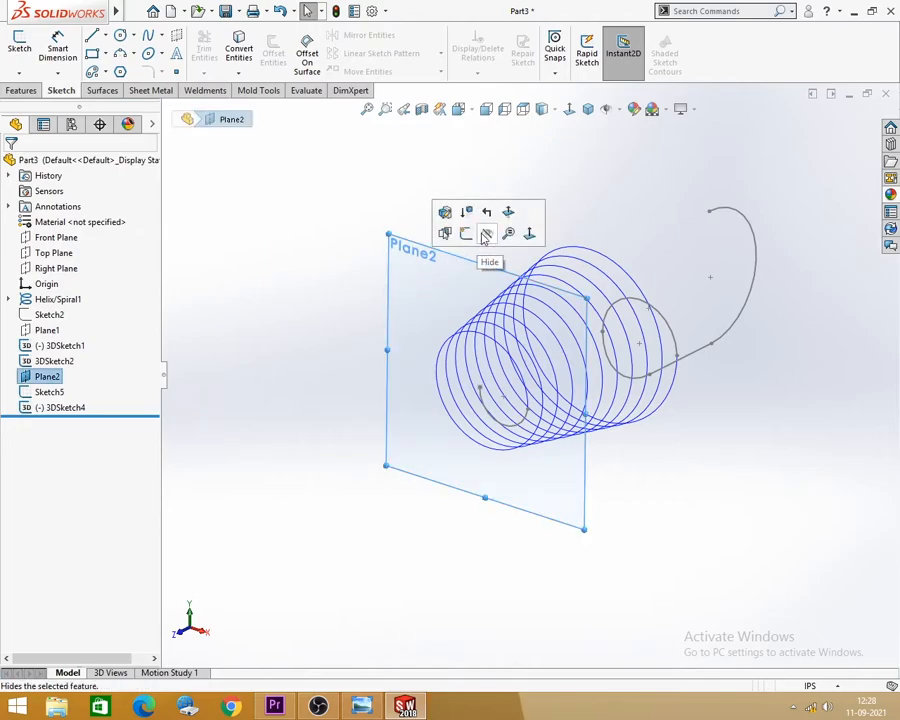
pyautogui.click(482, 234)
# - Start a new 3D sketch for the small-end hook, with the spring shown in the Right view
pyautogui.moveTo(481, 238)
pyautogui.mouseDown(button='middle')
pyautogui.moveTo(450, 233)
pyautogui.moveTo(455, 250)
pyautogui.mouseUp(button='middle')
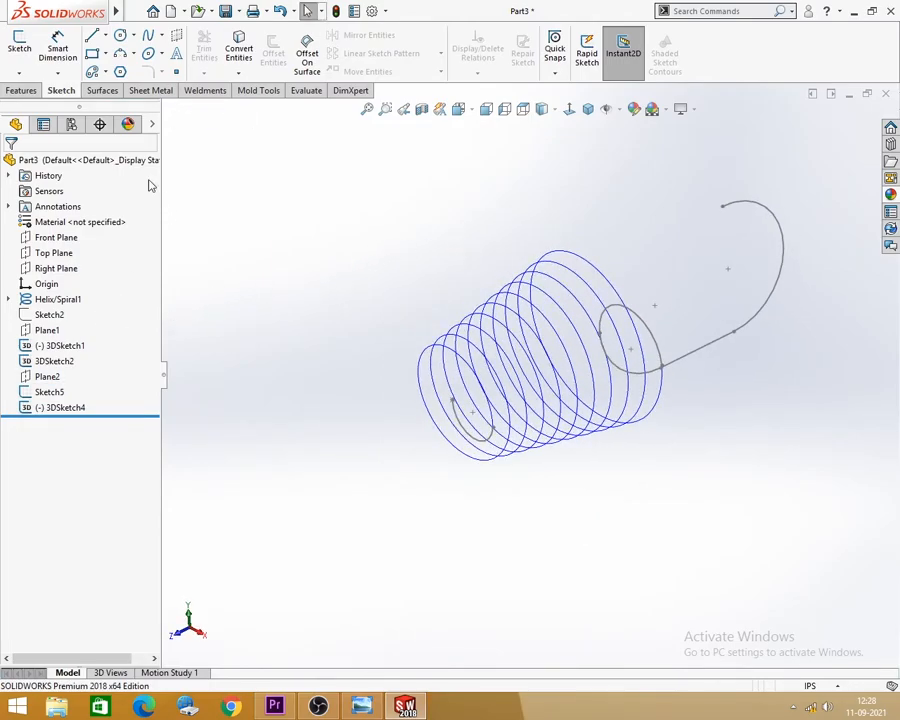
pyautogui.click(19, 73)
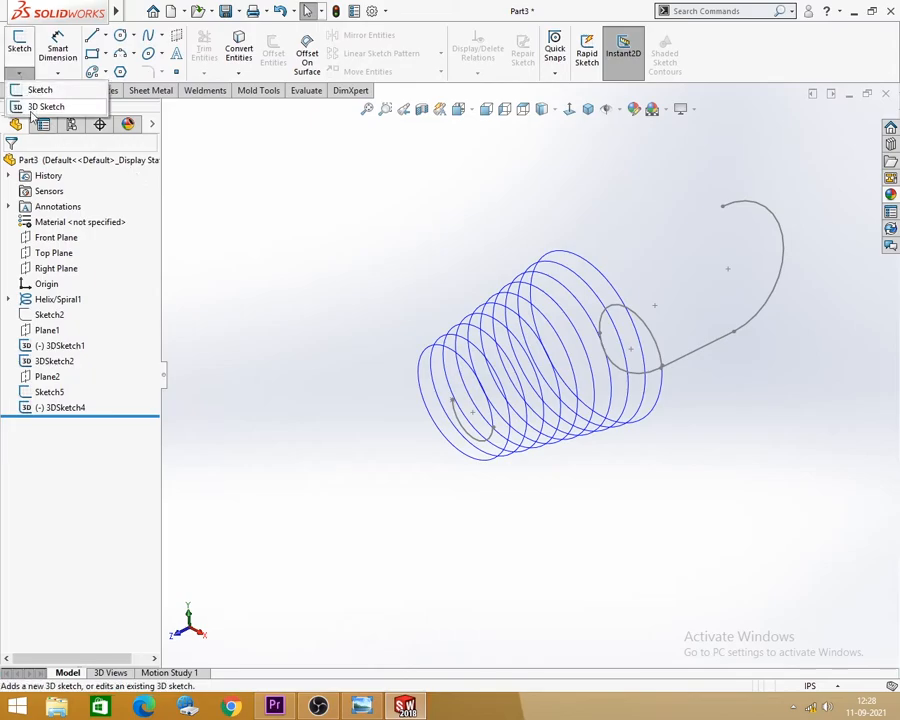
pyautogui.click(45, 106)
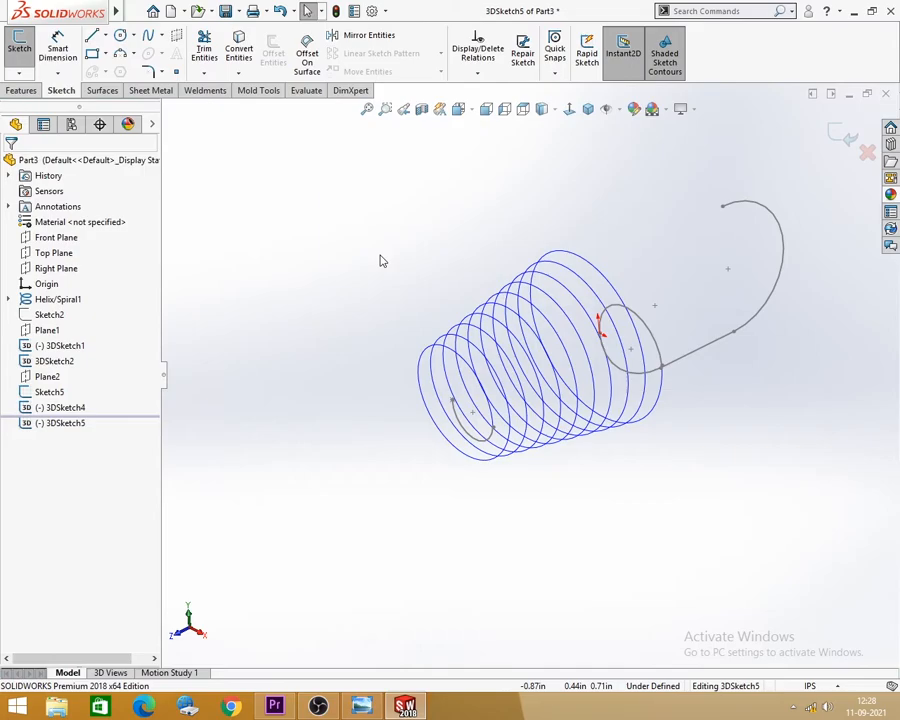
pyautogui.click(56, 268)
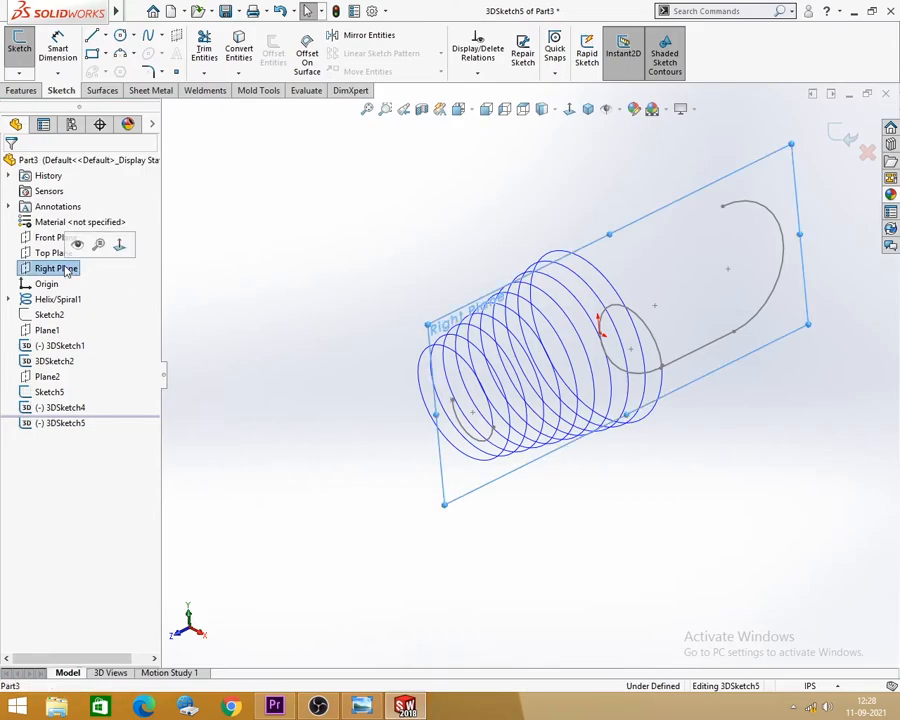
pyautogui.click(341, 254)
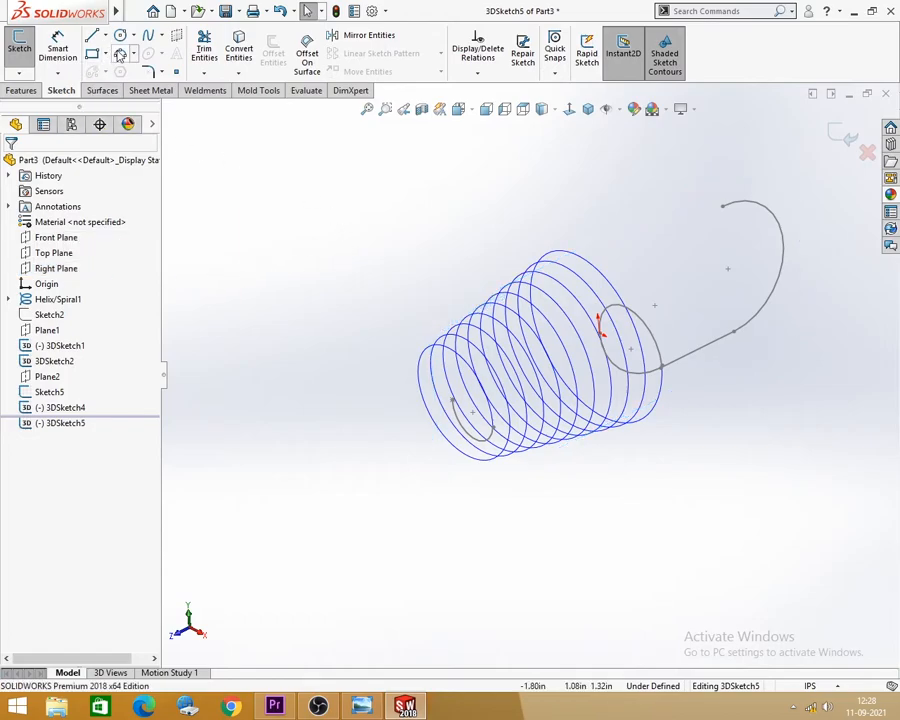
pyautogui.click(505, 110)
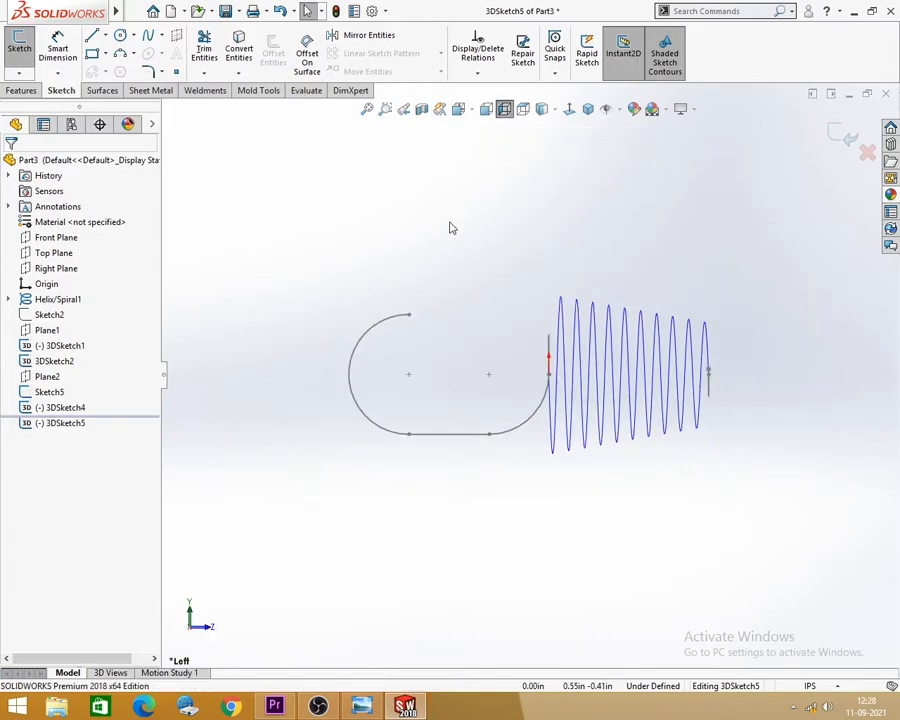
pyautogui.click(470, 111)
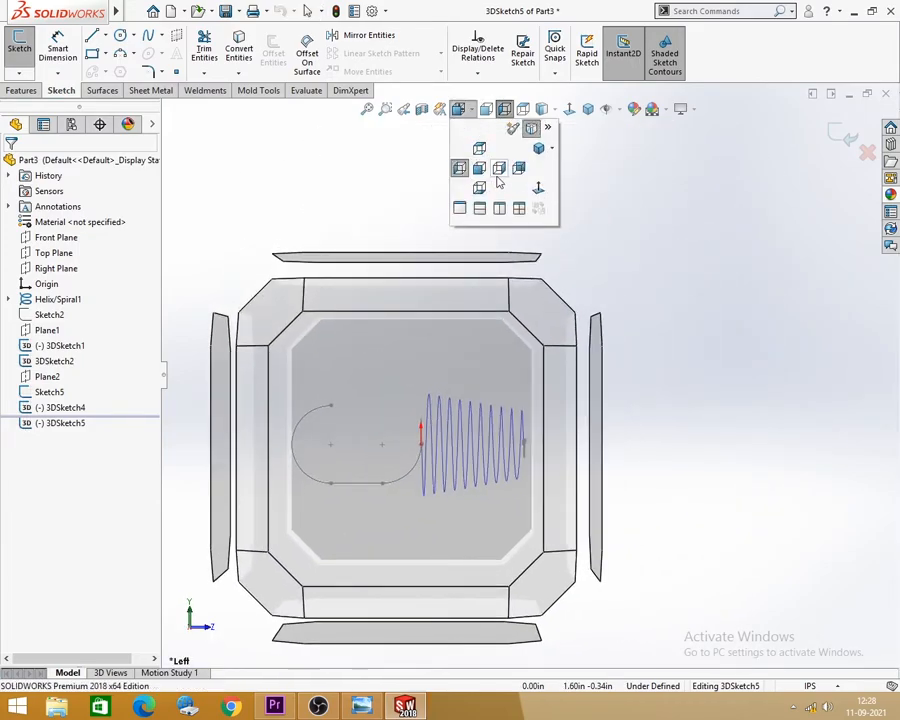
pyautogui.click(499, 172)
pyautogui.scroll(3, 560, 270)
pyautogui.scroll(-3, 475, 398)
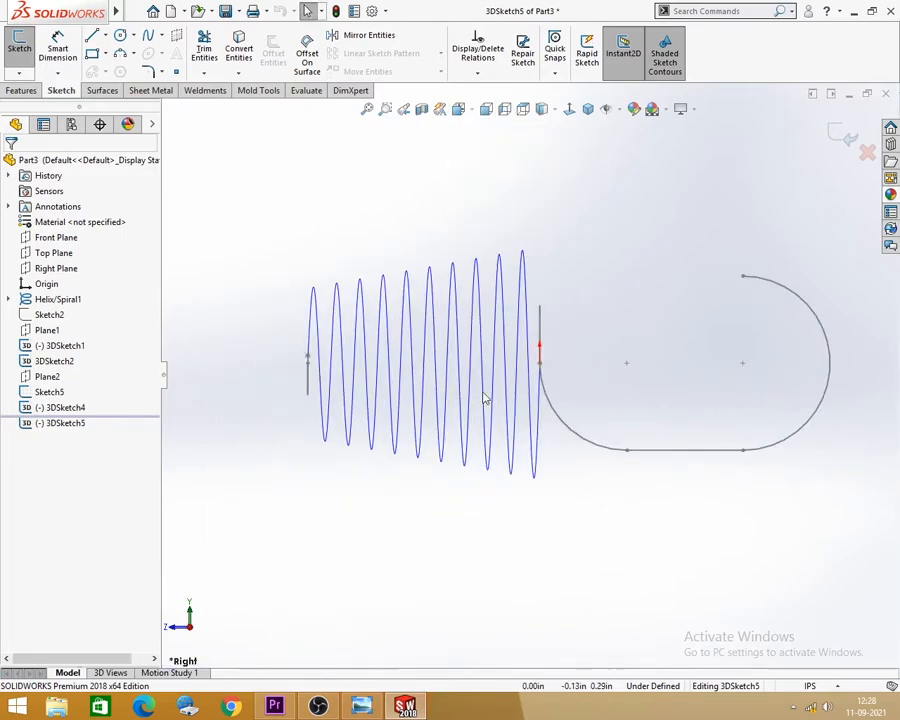
pyautogui.scroll(2, 409, 455)
# - Consult the EX-15.jpg drawing for the small-end hook's profile and dimensions, and return to the spring part
pyautogui.click(361, 706)
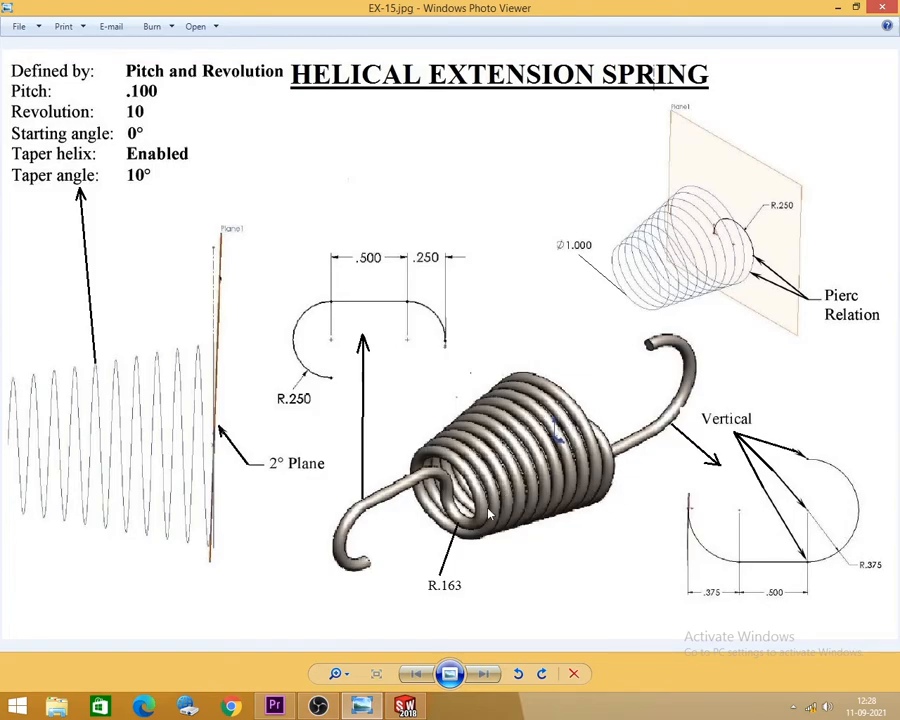
pyautogui.click(362, 708)
pyautogui.click(362, 708)
pyautogui.click(363, 708)
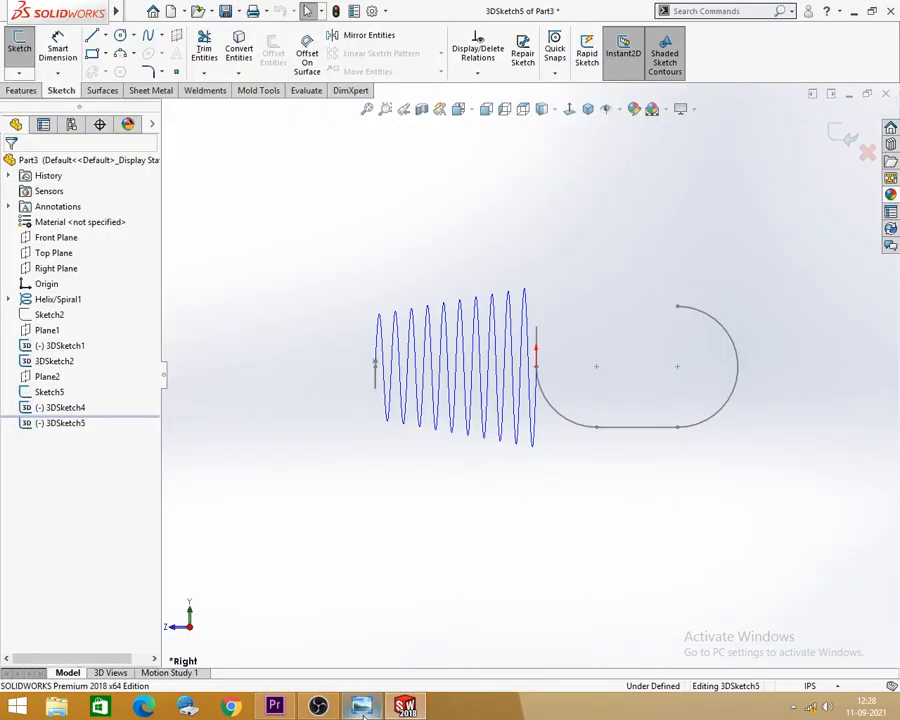
pyautogui.click(362, 708)
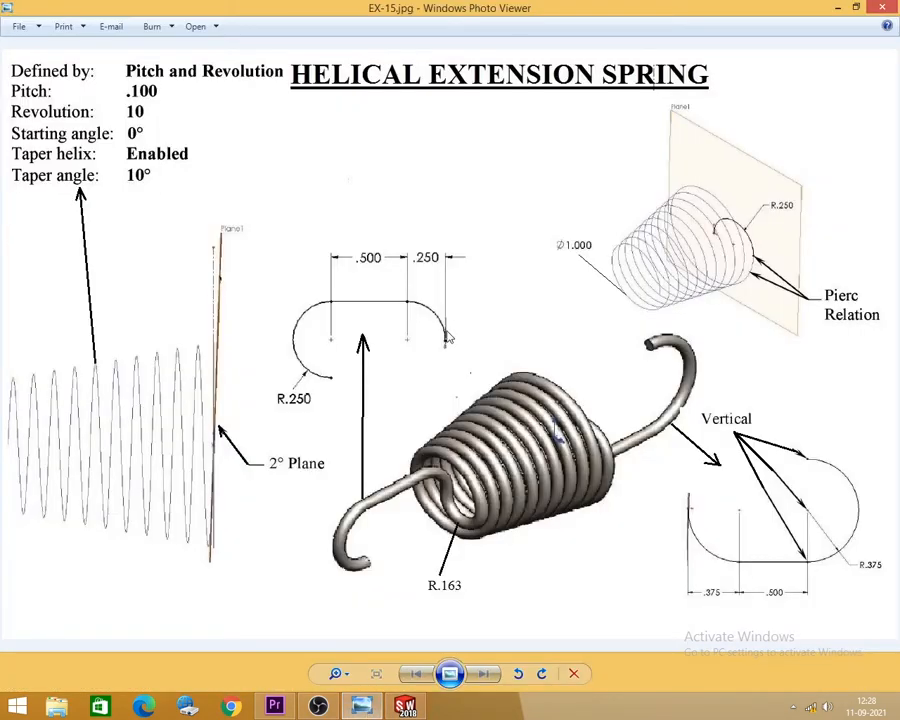
pyautogui.click(838, 8)
pyautogui.scroll(-5, 466, 372)
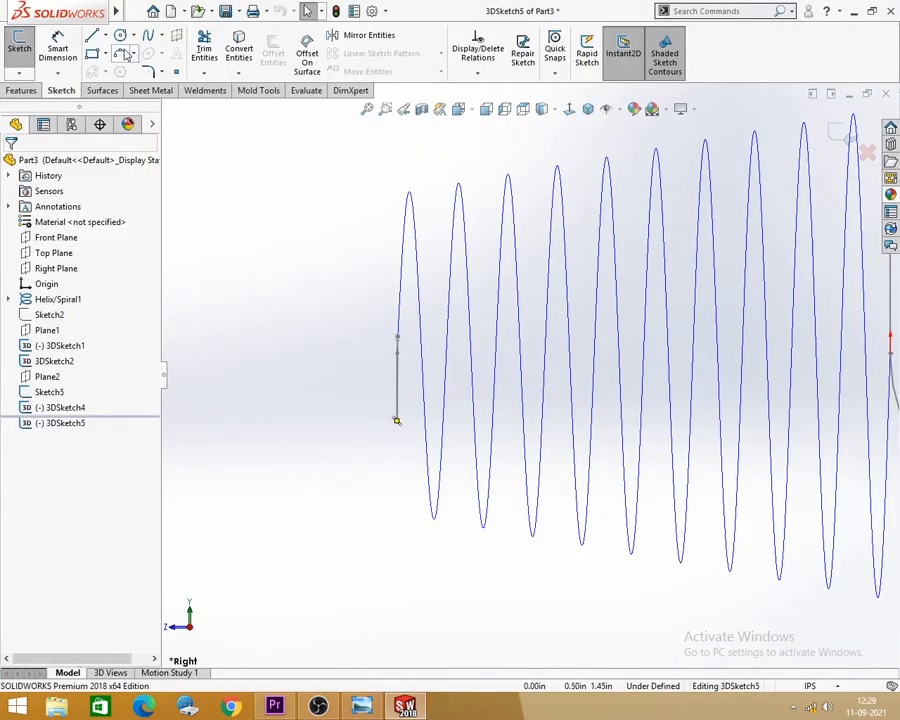
pyautogui.click(121, 53)
pyautogui.scroll(3, 540, 290)
pyautogui.scroll(-2, 441, 391)
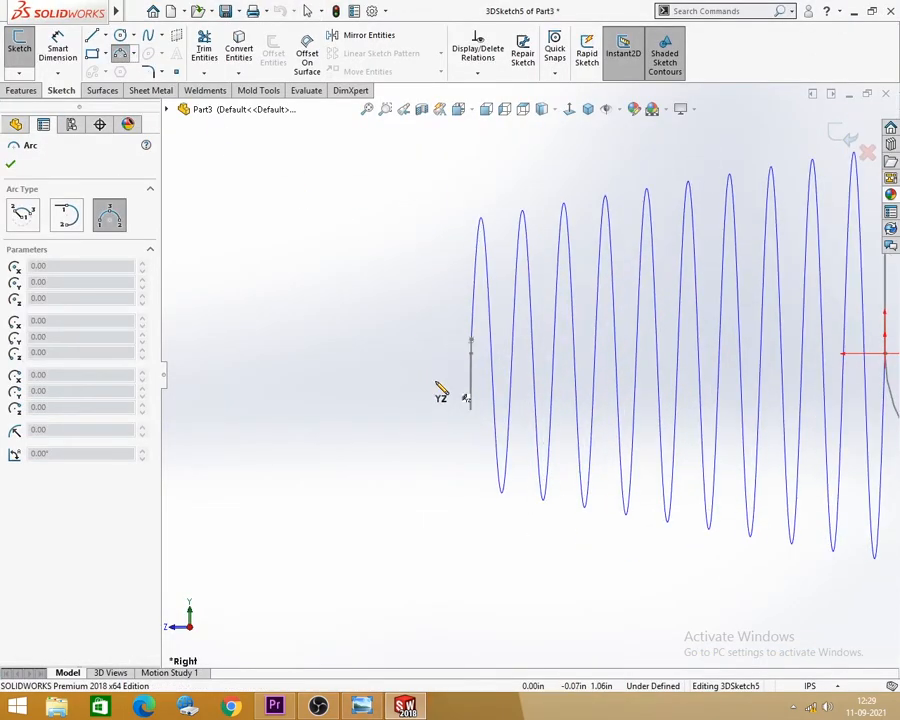
pyautogui.scroll(3, 470, 380)
pyautogui.moveTo(476, 374); pyautogui.dragTo(397, 362, button='middle')
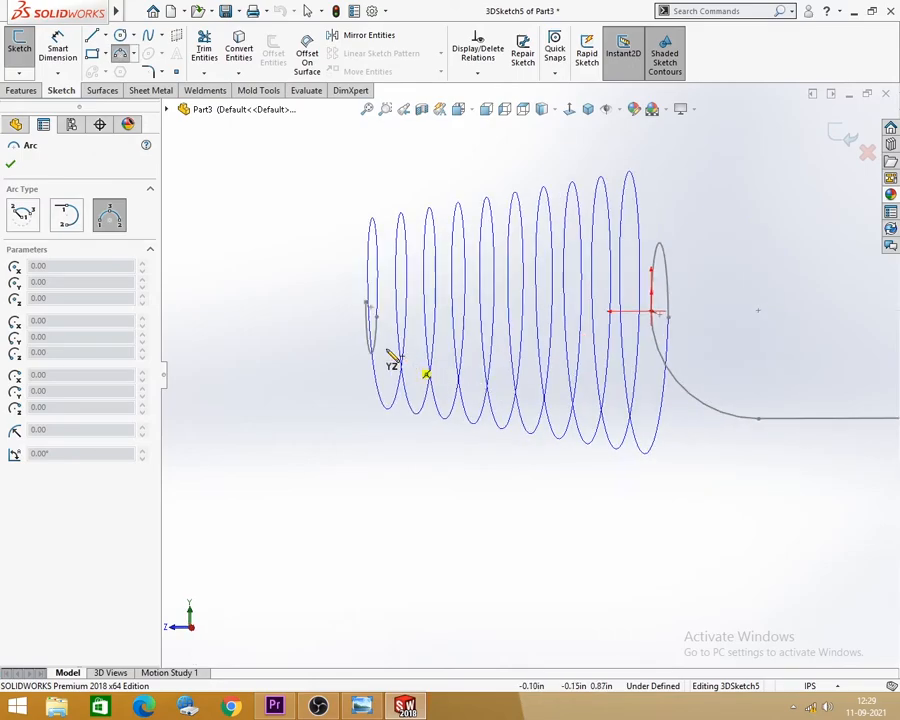
pyautogui.moveTo(358, 327); pyautogui.dragTo(366, 321, button='middle')
pyautogui.click(243, 283)
pyautogui.scroll(2, 476, 320)
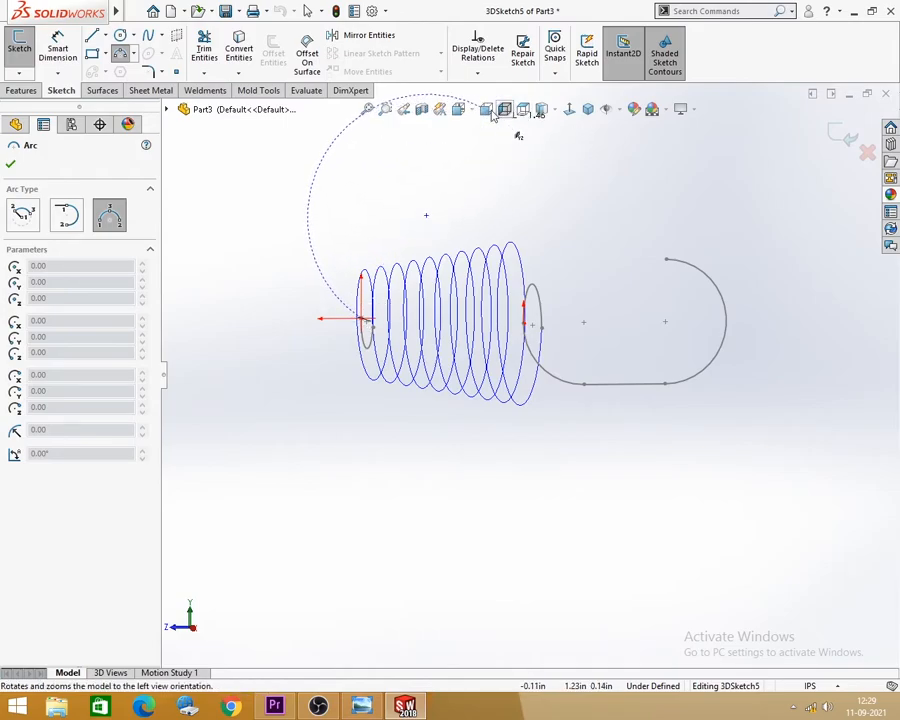
pyautogui.click(460, 109)
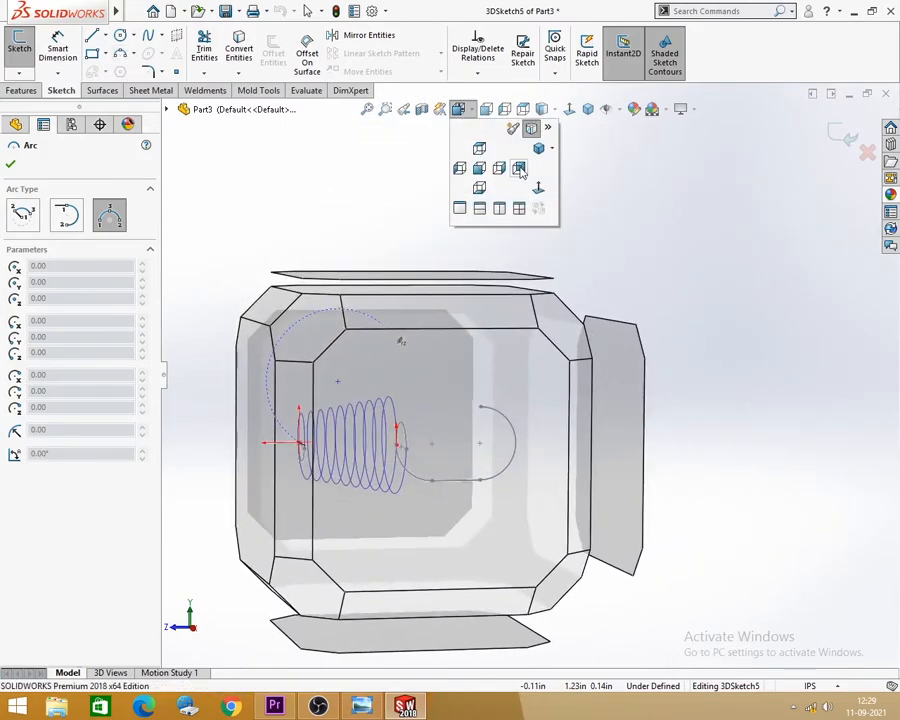
pyautogui.click(500, 169)
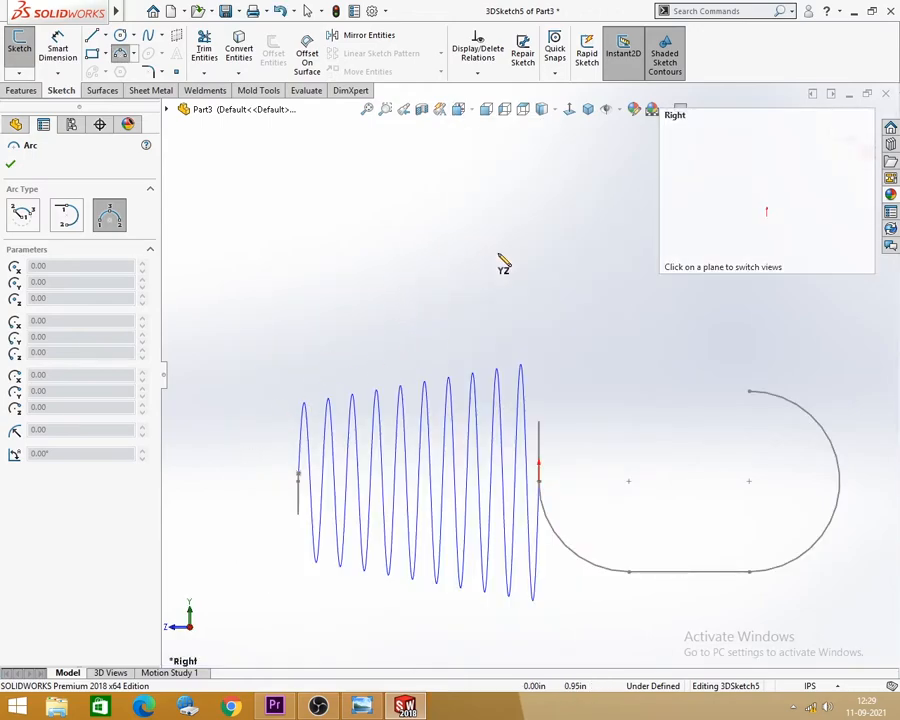
pyautogui.scroll(3, 493, 264)
pyautogui.scroll(-3, 362, 410)
pyautogui.scroll(-3, 450, 450)
pyautogui.scroll(-3, 484, 434)
pyautogui.scroll(-2, 470, 430)
pyautogui.moveTo(450, 378); pyautogui.dragTo(346, 287, button='middle')
pyautogui.scroll(3, 488, 385)
pyautogui.scroll(3, 510, 395)
pyautogui.scroll(3, 478, 332)
pyautogui.scroll(-3, 497, 332)
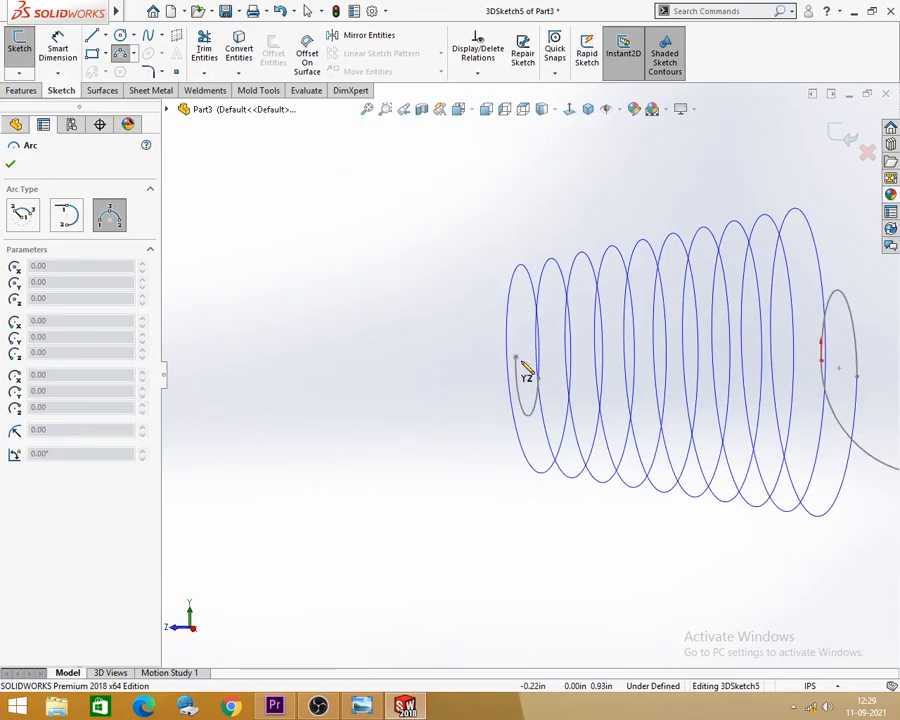
pyautogui.moveTo(478, 330); pyautogui.dragTo(522, 315, button='middle')
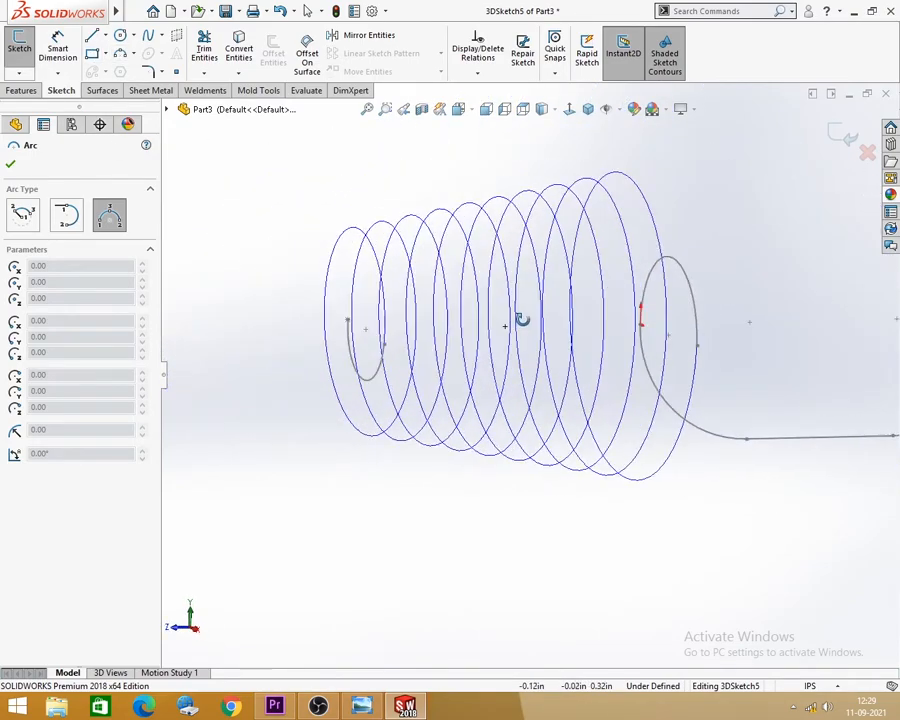
pyautogui.click(348, 320)
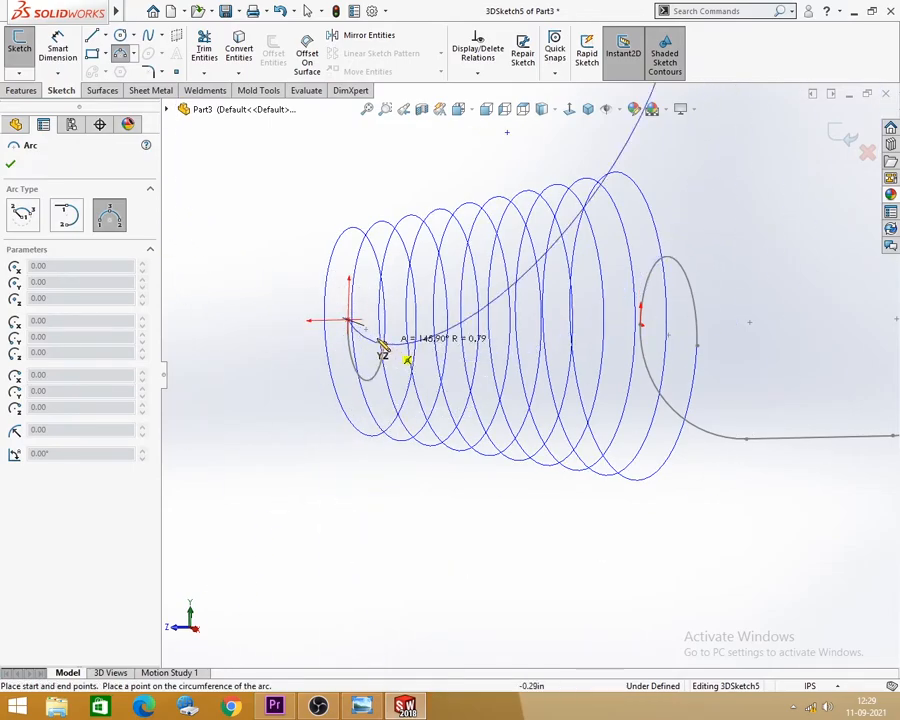
pyautogui.scroll(2, 345, 343)
pyautogui.press('Escape')
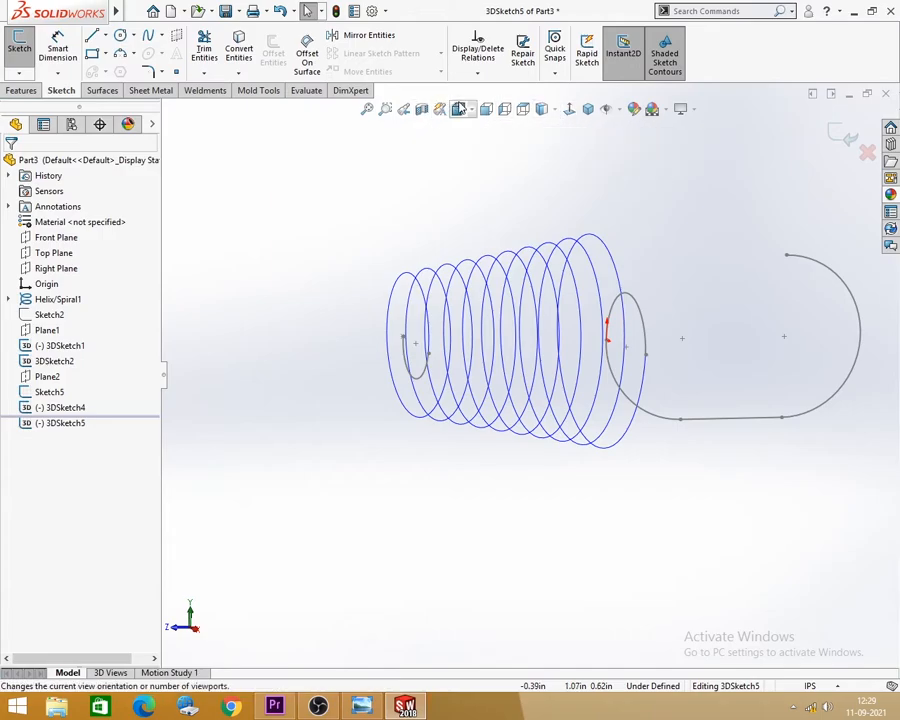
# - In the Right view, sketch a three-point arc of about 0.10 in radius outward from the small-end arc's endpoint, checking the EX-15.jpg drawing for its shape
pyautogui.click(461, 110)
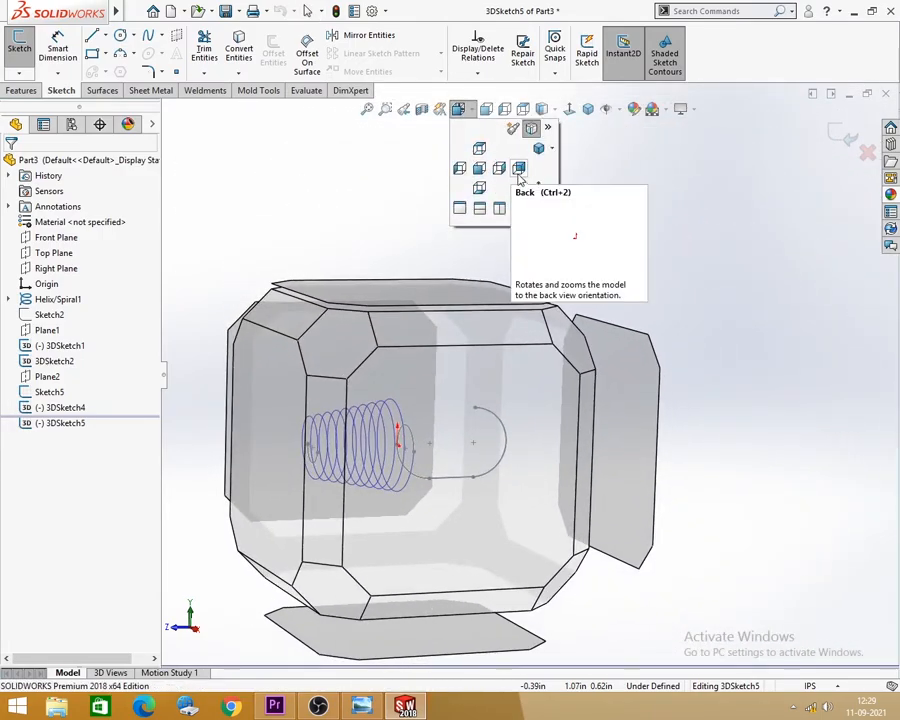
pyautogui.click(500, 170)
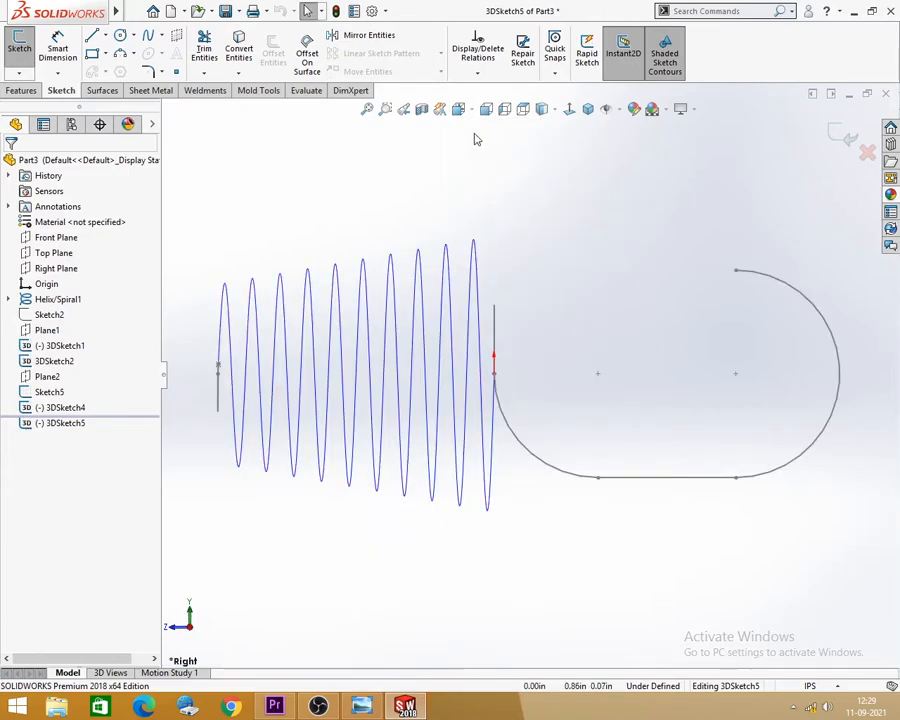
pyautogui.scroll(3, 552, 267)
pyautogui.scroll(-5, 311, 404)
pyautogui.scroll(3, 243, 254)
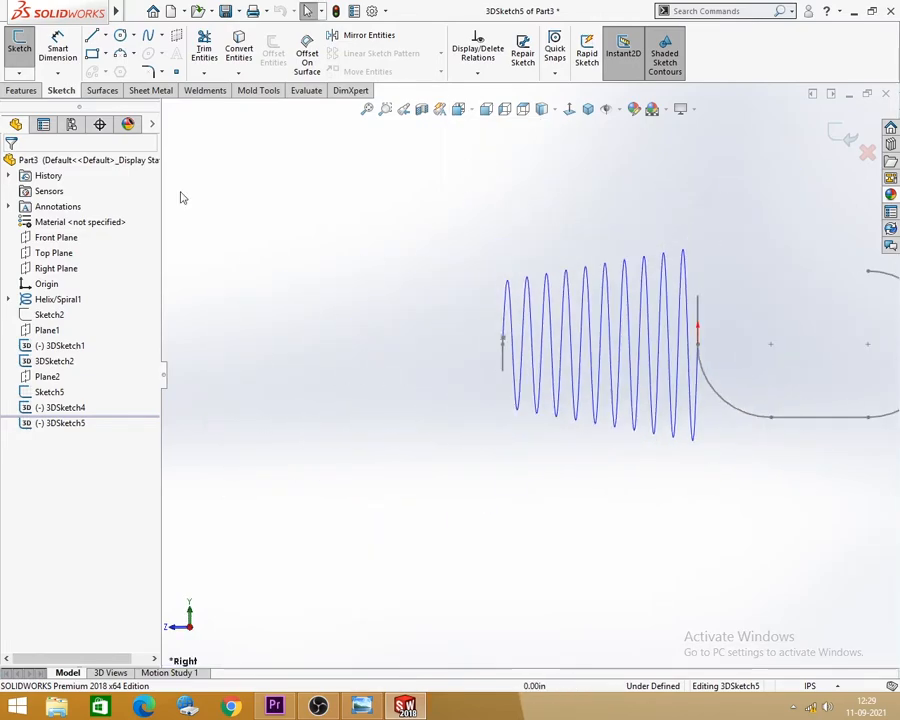
pyautogui.click(119, 54)
pyautogui.scroll(-2, 500, 318)
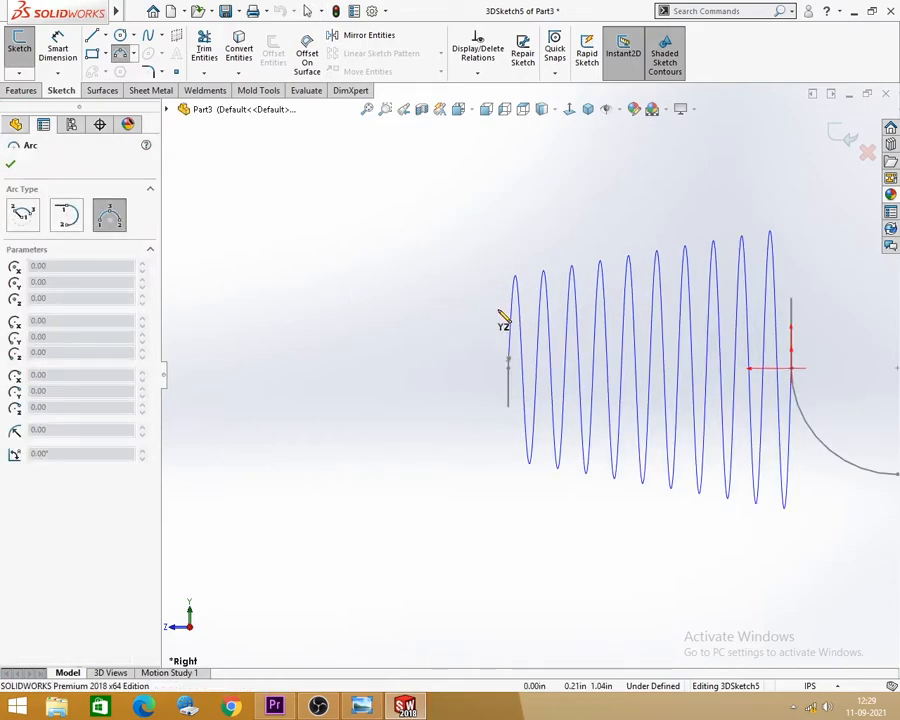
pyautogui.click(462, 110)
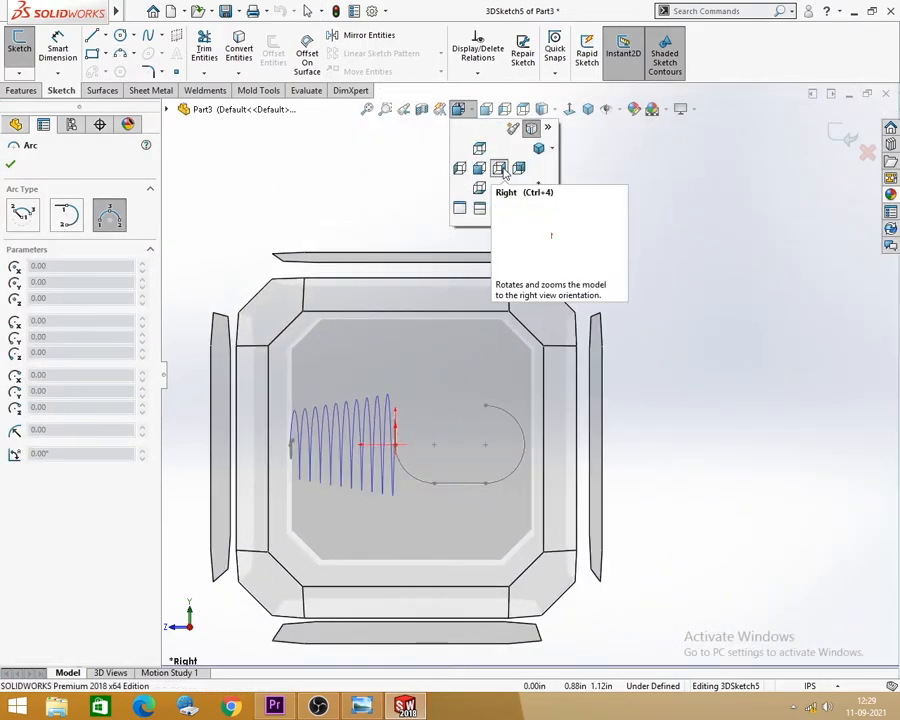
pyautogui.click(624, 176)
pyautogui.scroll(2, 600, 290)
pyautogui.scroll(-4, 530, 380)
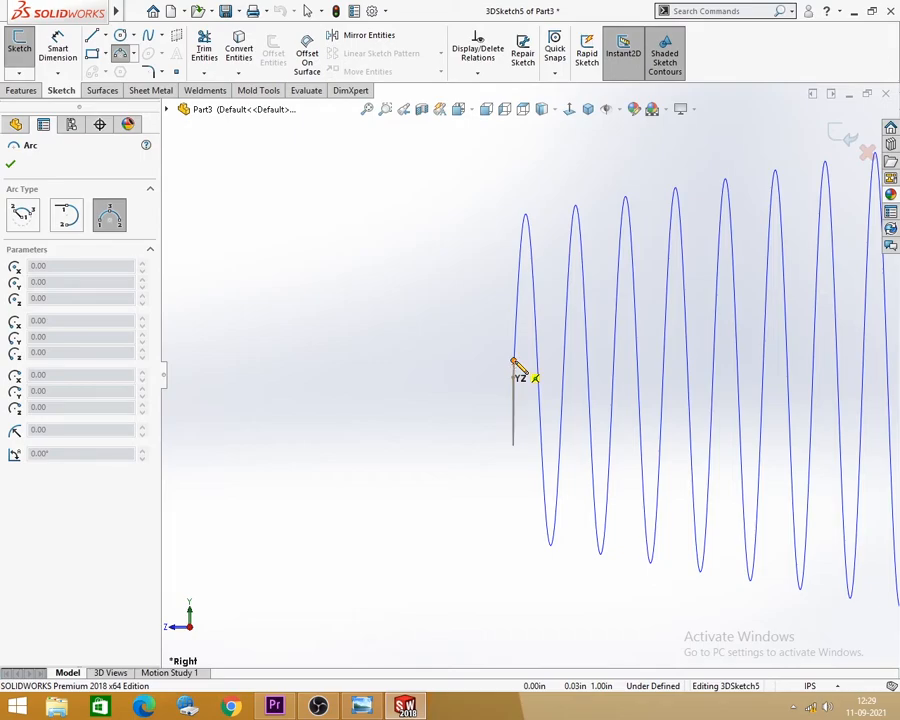
pyautogui.click(513, 362)
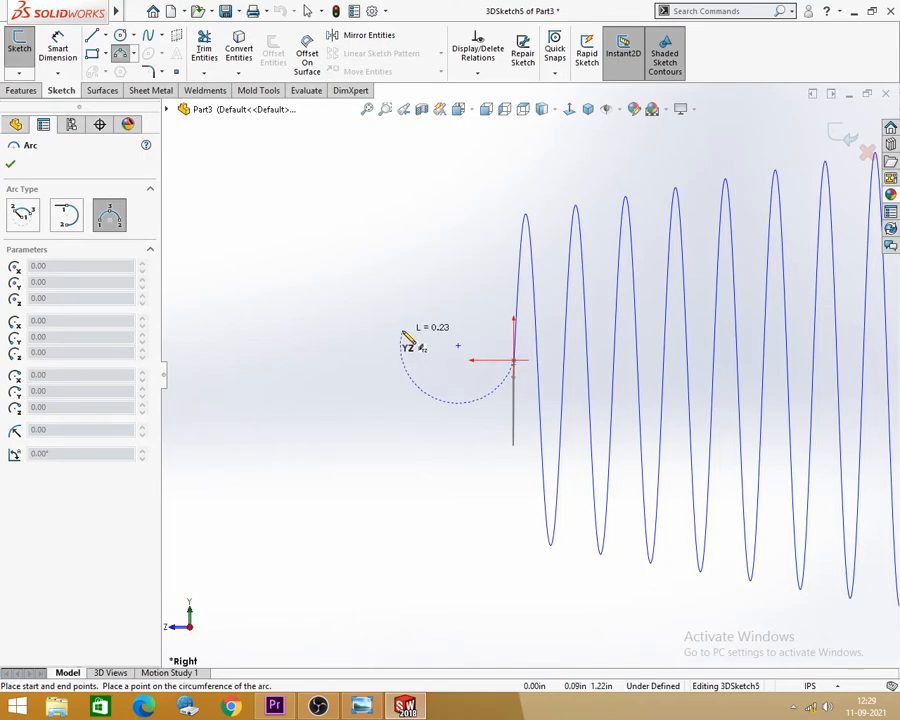
pyautogui.click(361, 706)
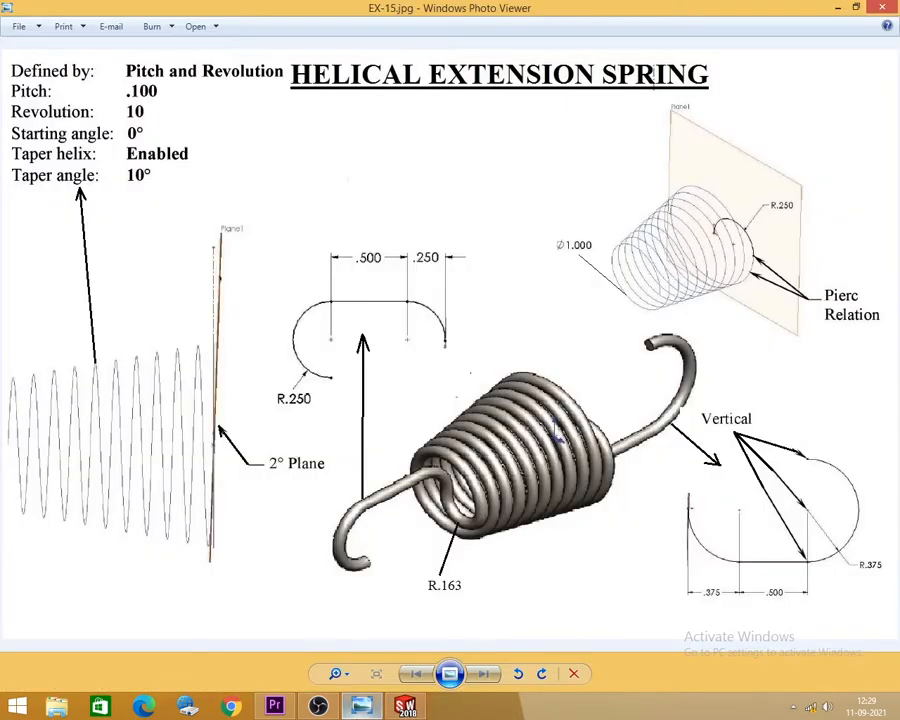
pyautogui.hotkey('alt', 'Tab')
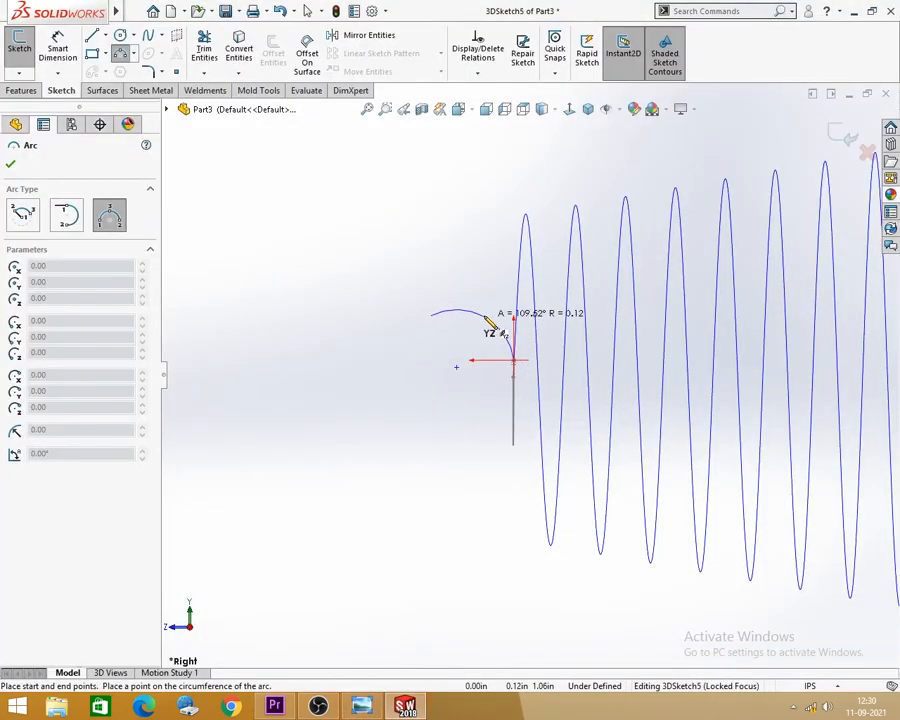
pyautogui.click(487, 308)
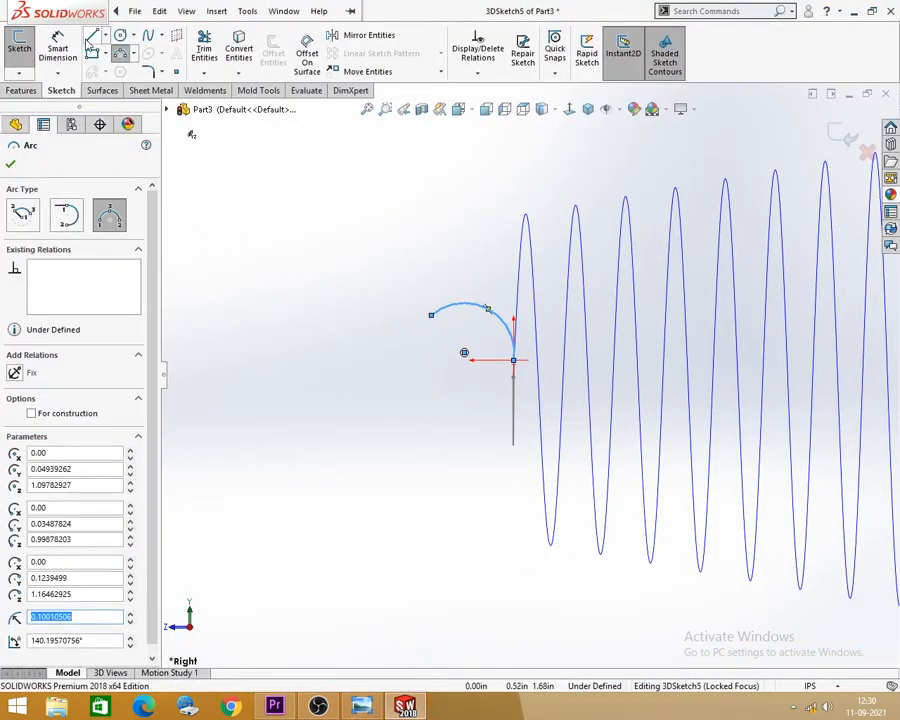
# - Sketch a horizontal line about 0.32 in long from the arc's free end, followed by a three-point arc of about 0.13 in radius curving downward
pyautogui.click(91, 36)
pyautogui.click(432, 316)
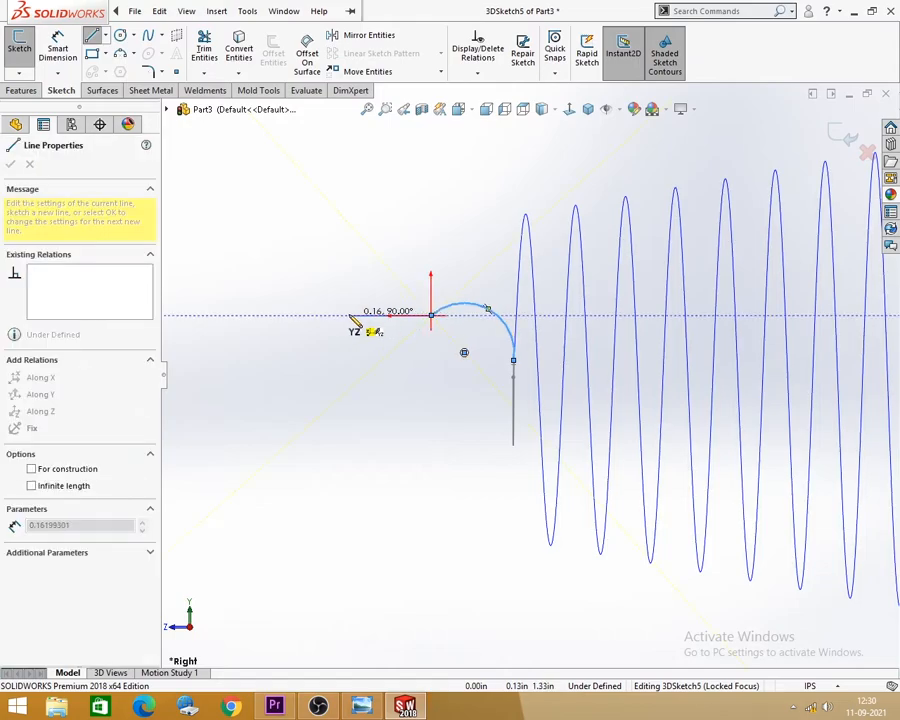
pyautogui.click(296, 316)
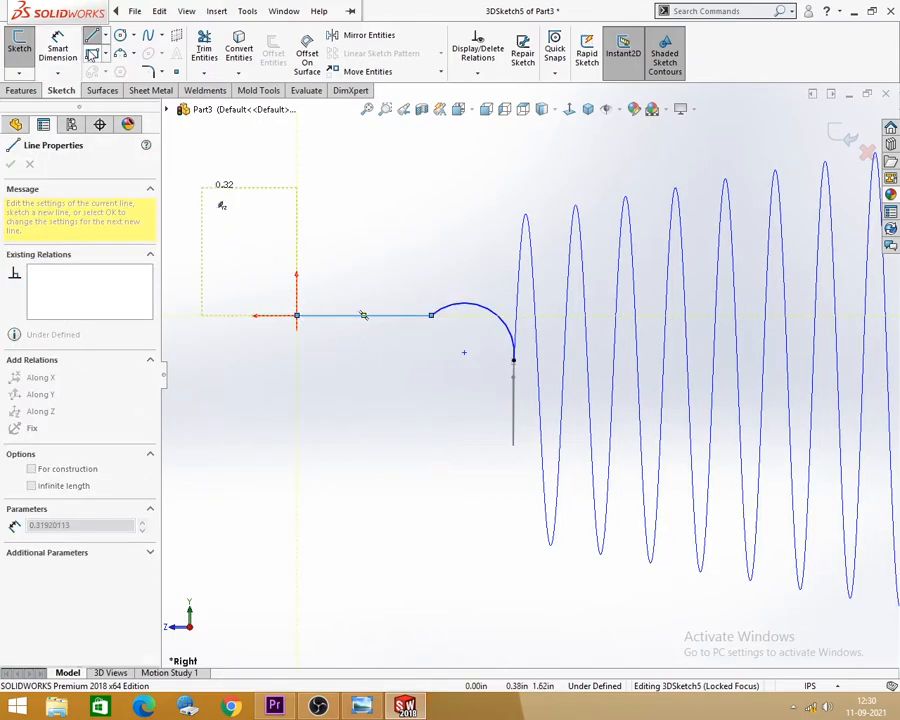
pyautogui.click(120, 54)
pyautogui.click(297, 316)
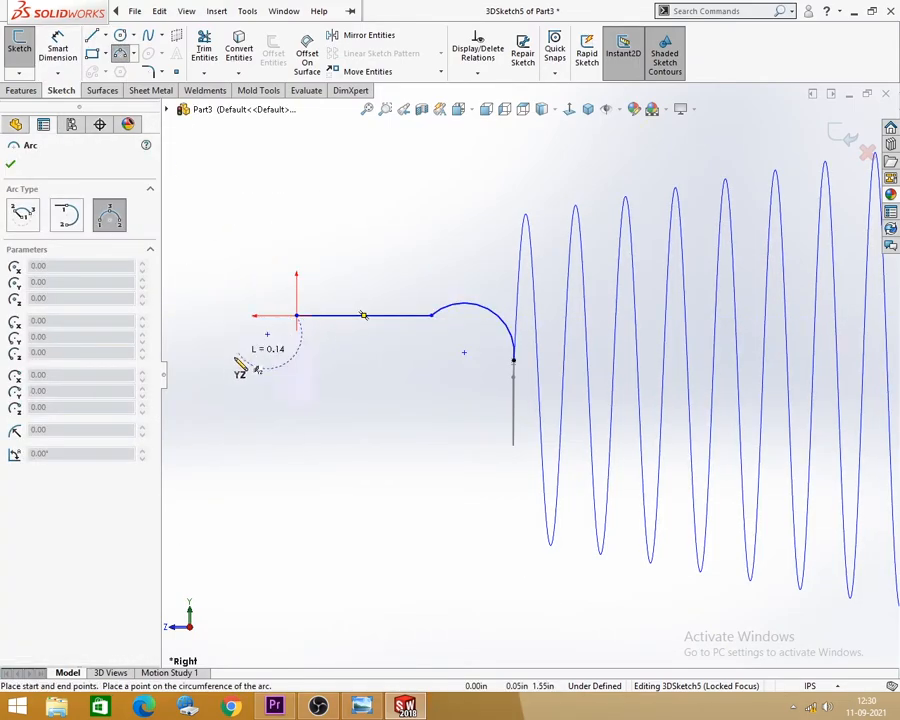
pyautogui.click(215, 388)
pyautogui.click(237, 331)
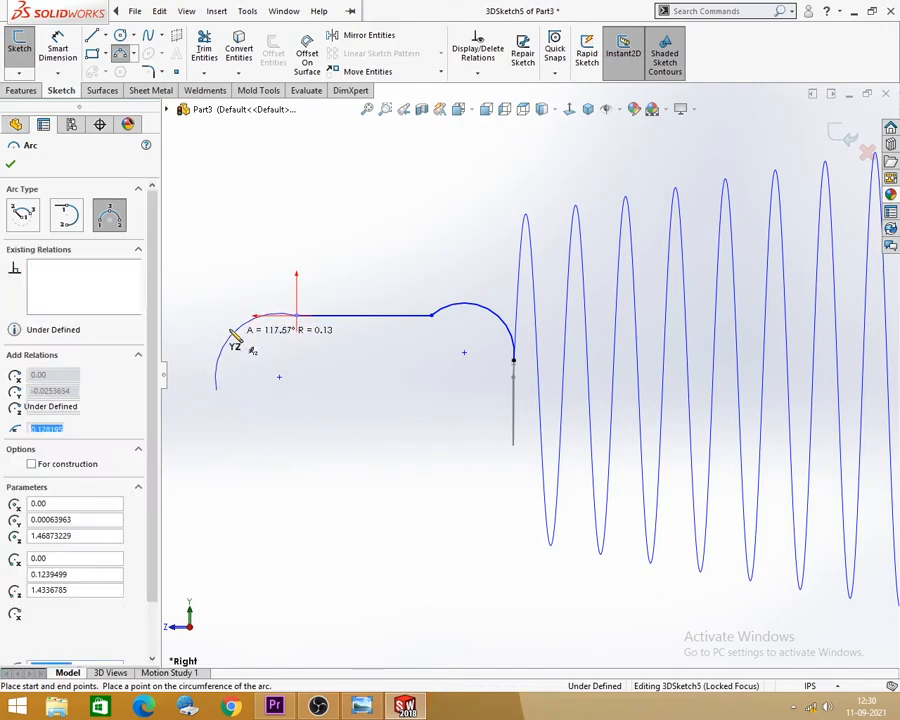
pyautogui.press('Escape')
# - Make the outer arc and the inner arc each tangent to the hook's straight line
pyautogui.scroll(2, 483, 318)
pyautogui.scroll(-2, 373, 361)
pyautogui.scroll(2, 397, 338)
pyautogui.scroll(-1, 501, 382)
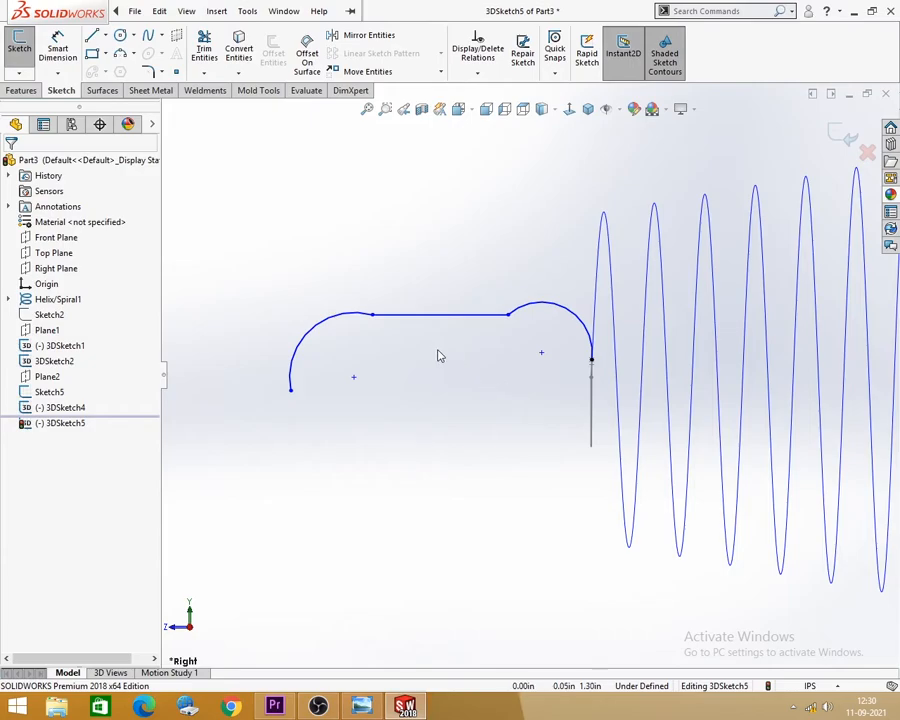
pyautogui.moveTo(391, 295); pyautogui.dragTo(362, 331)
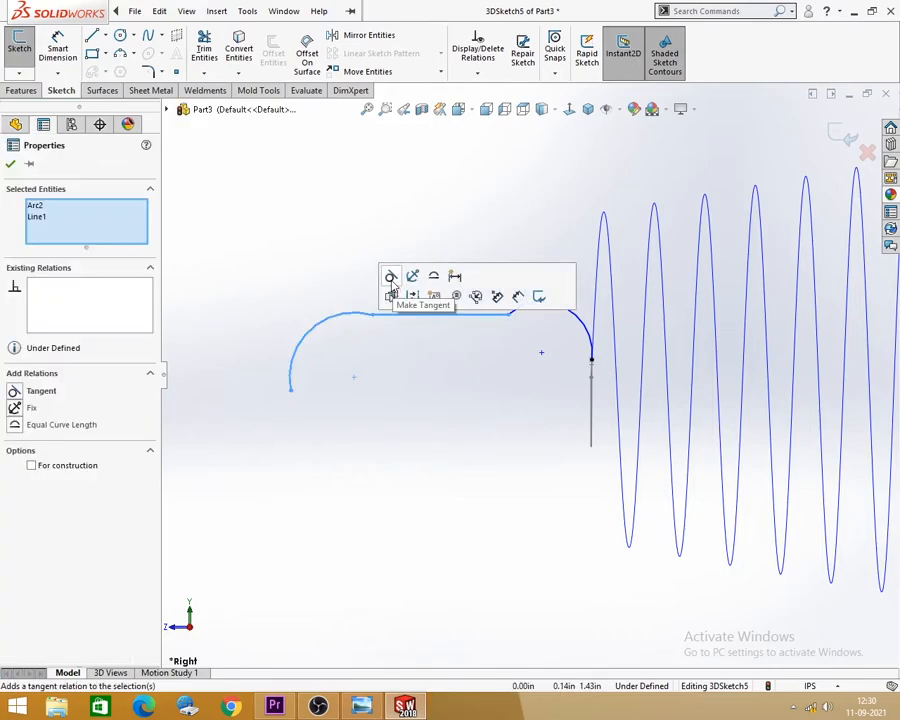
pyautogui.click(391, 294)
pyautogui.moveTo(530, 293); pyautogui.dragTo(490, 352)
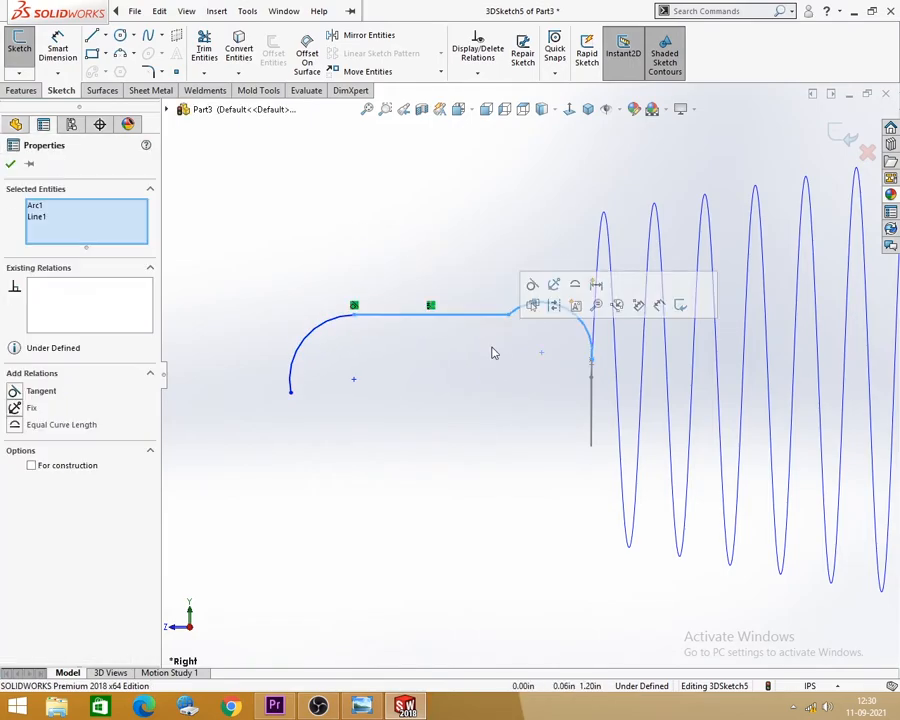
pyautogui.click(530, 283)
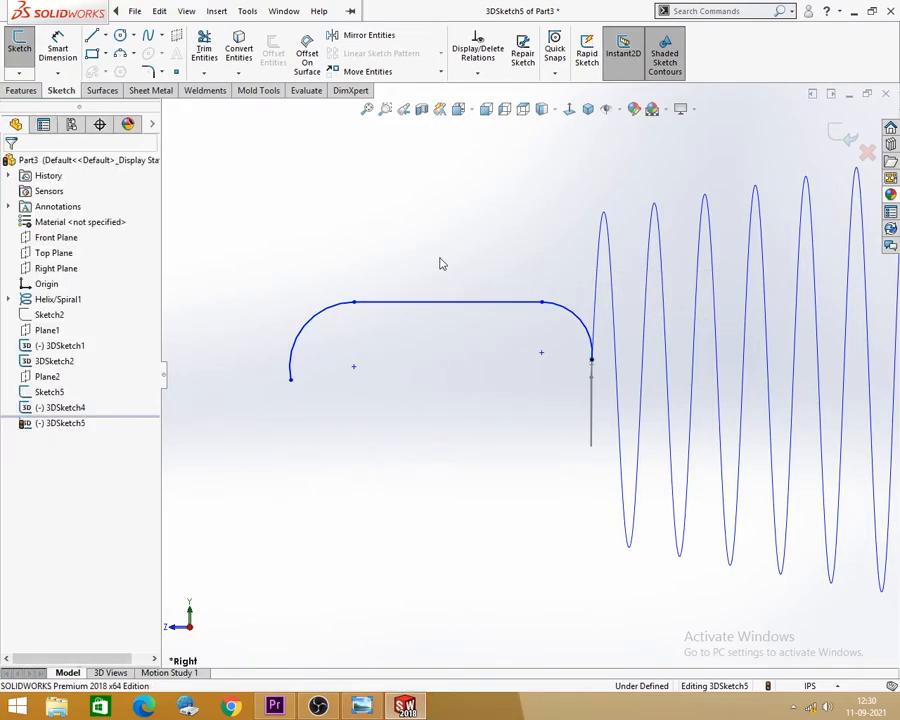
# - Align the inner arc's centre point with the line's inner endpoint along Y
pyautogui.click(542, 304)
pyautogui.keyDown('ctrl'); pyautogui.click(541, 354); pyautogui.keyUp('ctrl')
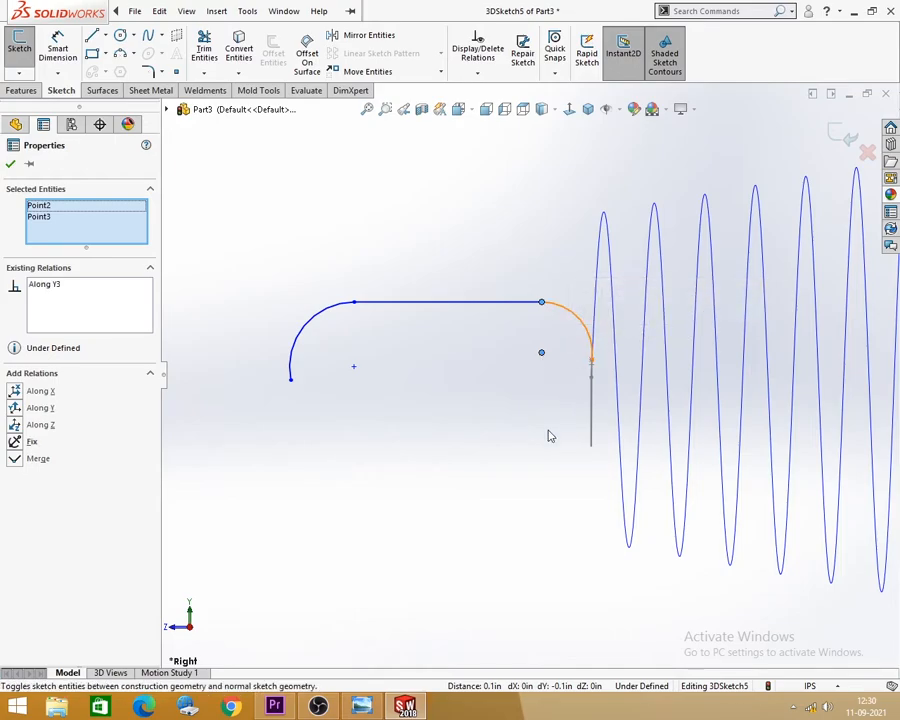
pyautogui.click(379, 398)
# - Try to align the outer arc's start point, centre and free end along Y
pyautogui.click(354, 303)
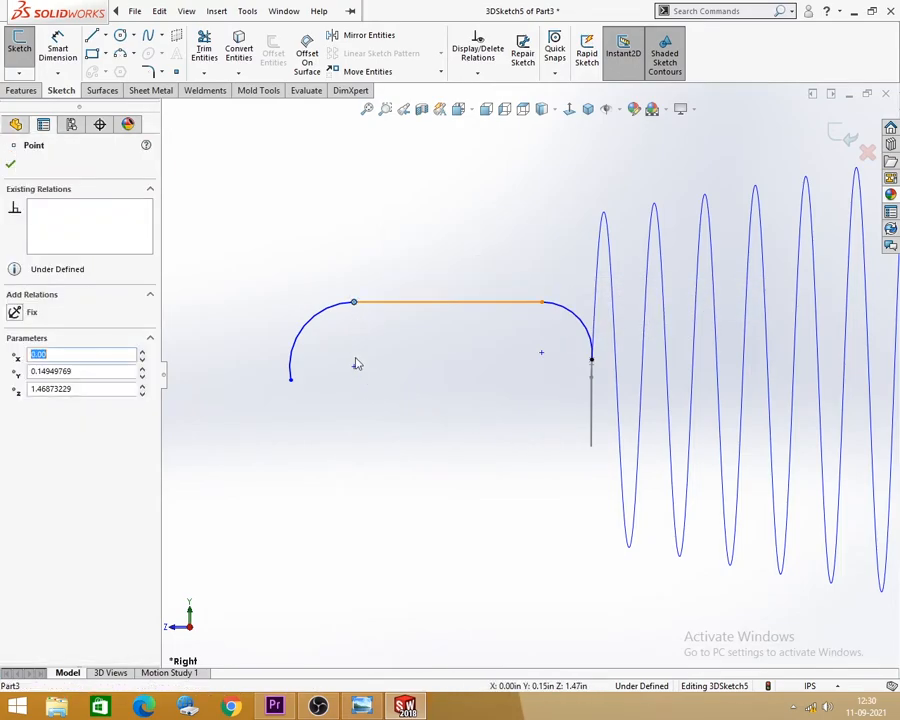
pyautogui.keyDown('ctrl'); pyautogui.click(354, 368); pyautogui.keyUp('ctrl')
pyautogui.keyDown('ctrl'); pyautogui.click(291, 380); pyautogui.keyUp('ctrl')
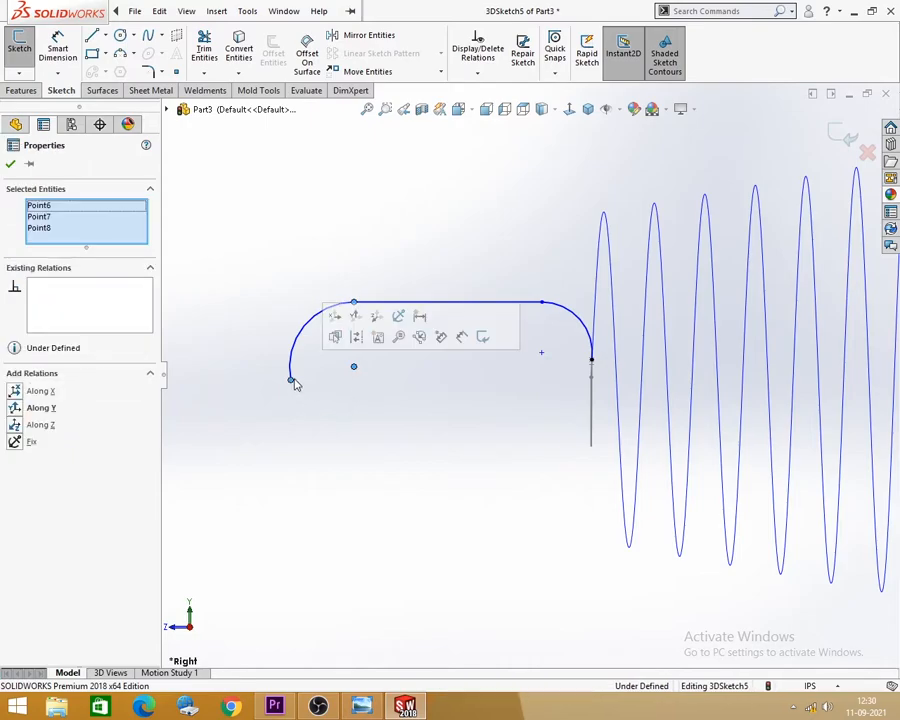
pyautogui.click(355, 318)
pyautogui.click(424, 457)
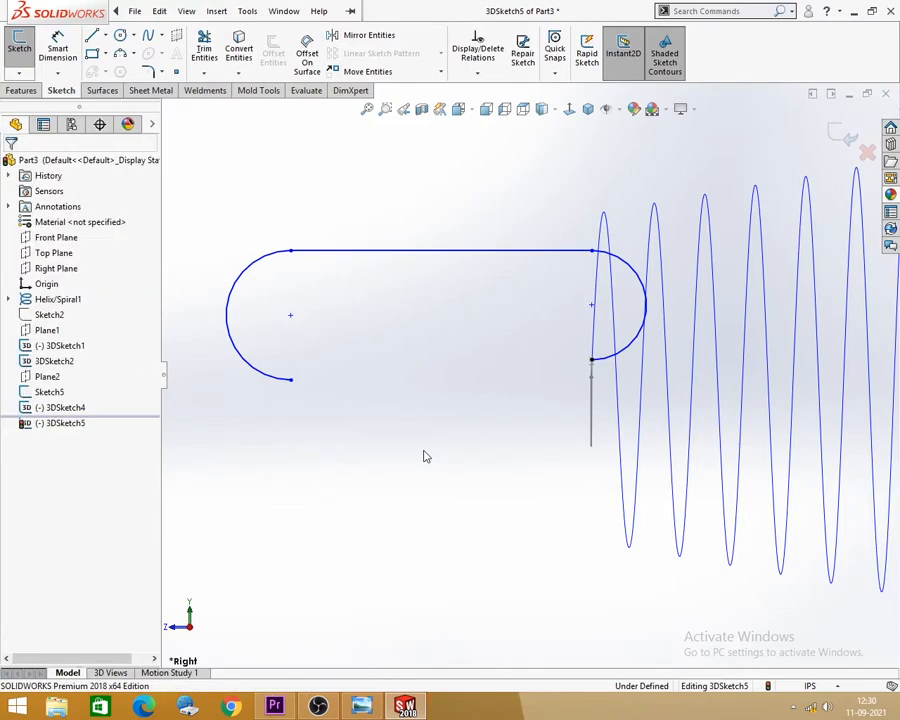
pyautogui.scroll(2, 424, 457)
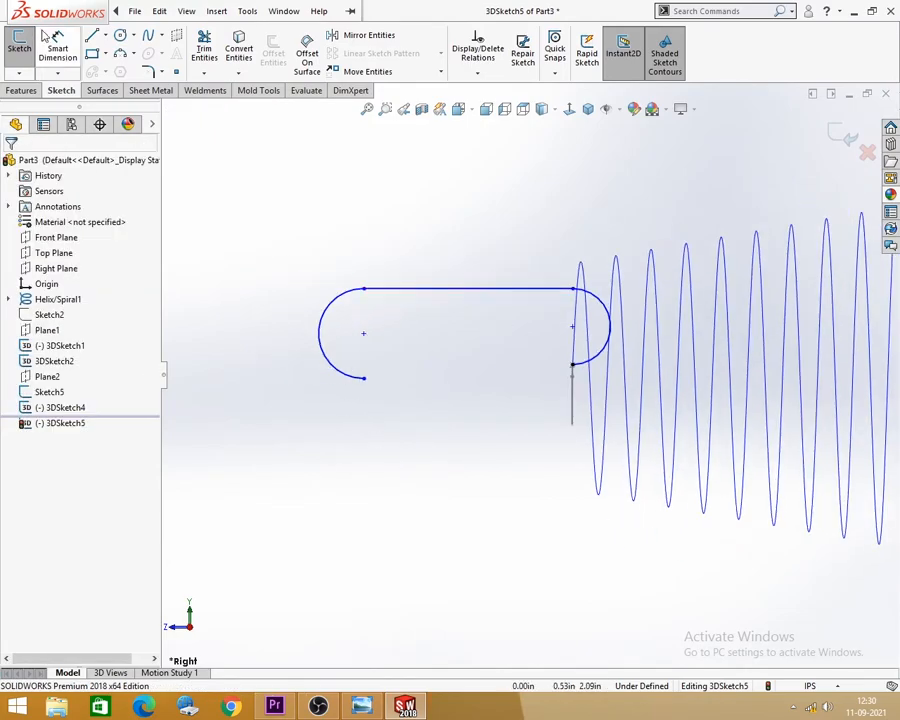
# - Check the small-end hook's dimensions on the EX-15.jpg drawing, return to the part and undo the outer arc's along-Y alignment
pyautogui.click(58, 50)
pyautogui.click(360, 709)
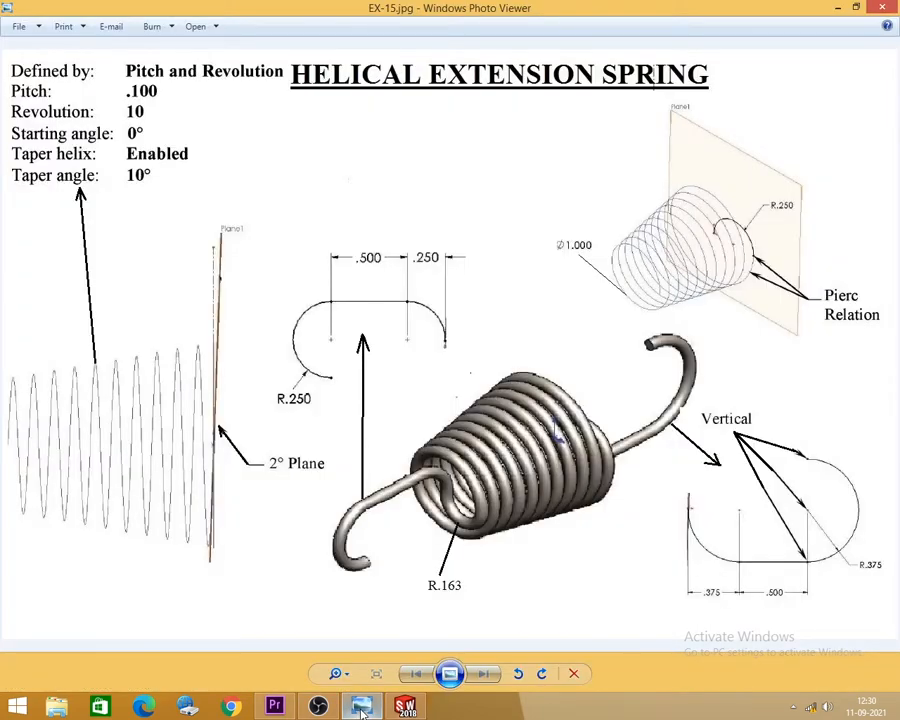
pyautogui.click(362, 707)
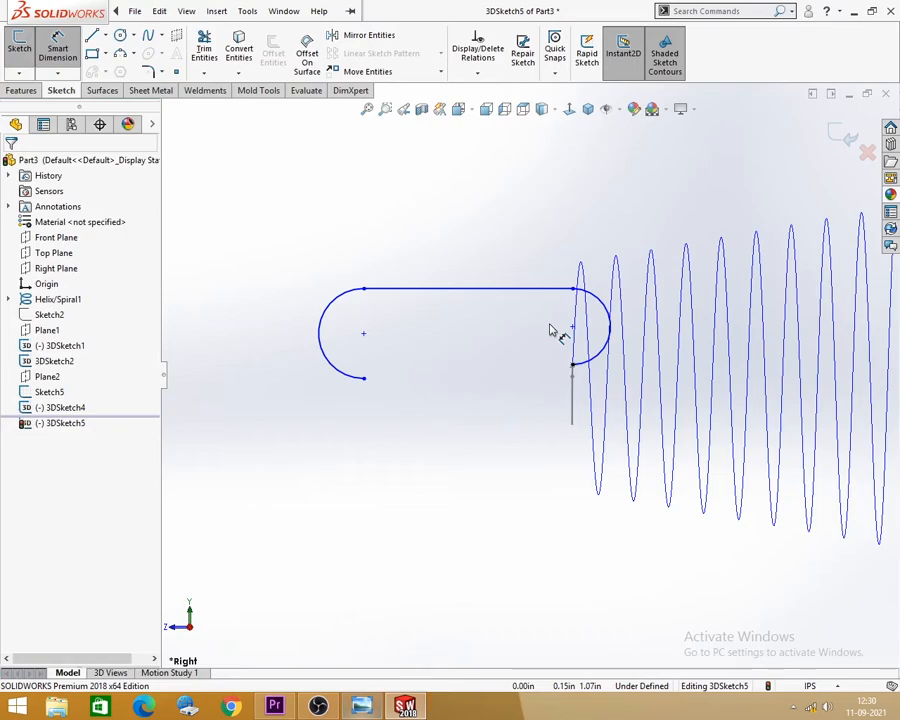
pyautogui.click(572, 376)
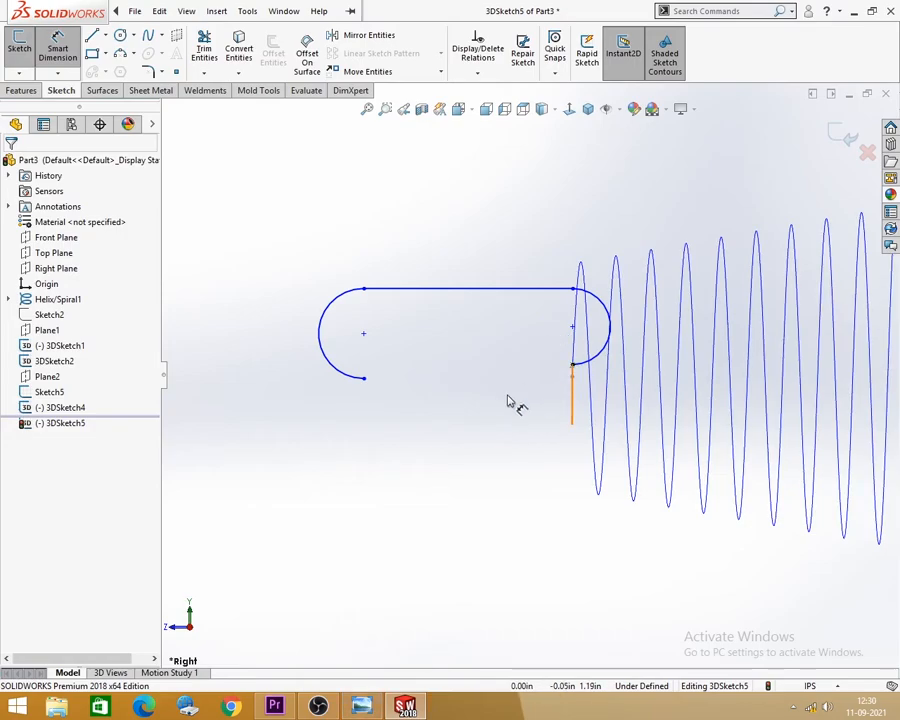
pyautogui.press('Escape')
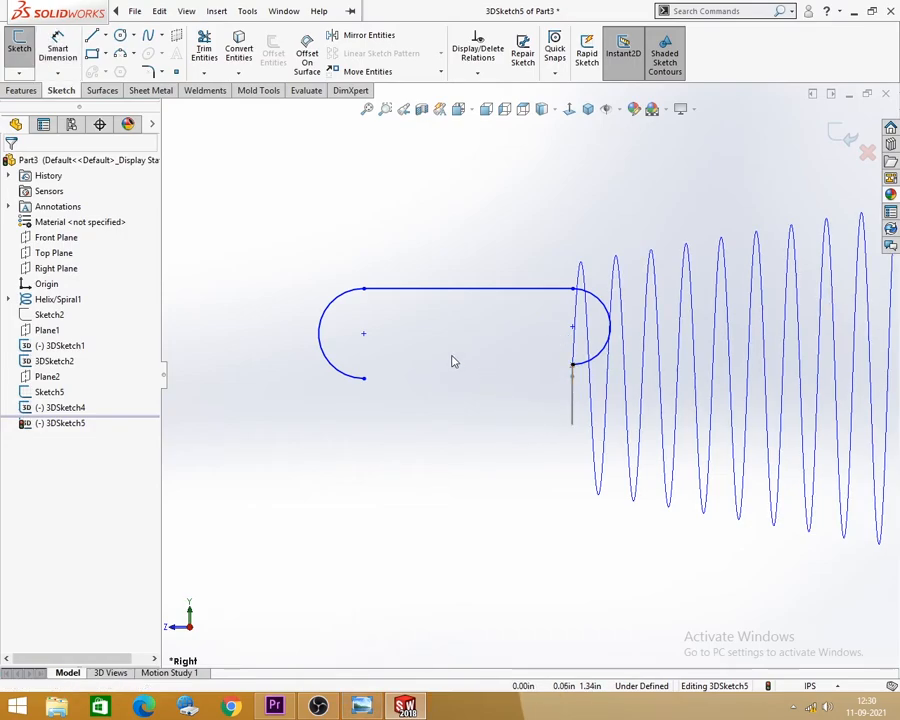
pyautogui.hotkey('ctrl', 'z')
pyautogui.press('Escape')
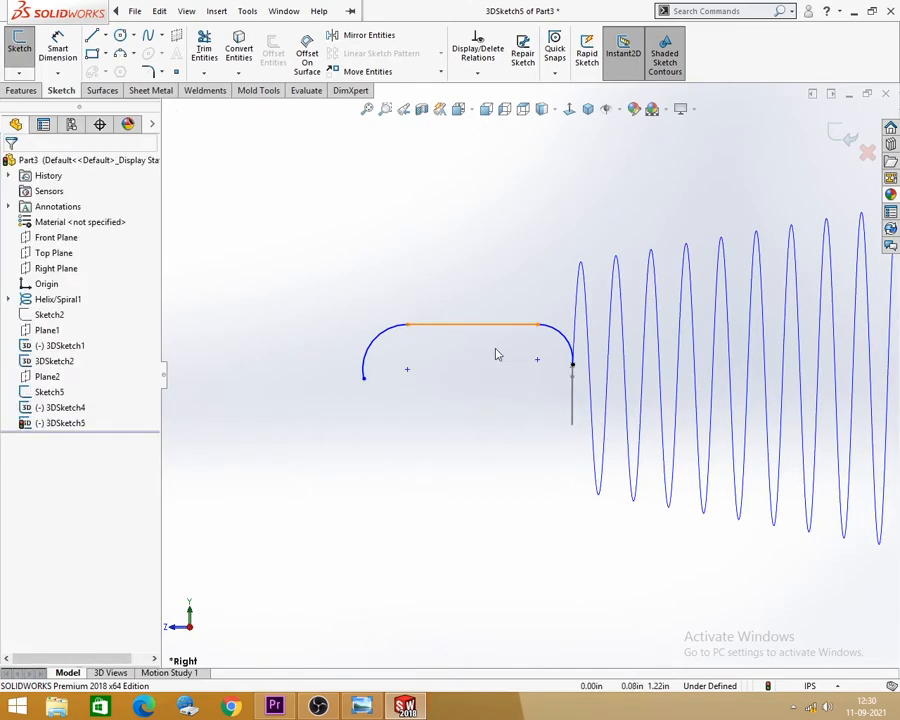
pyautogui.click(57, 47)
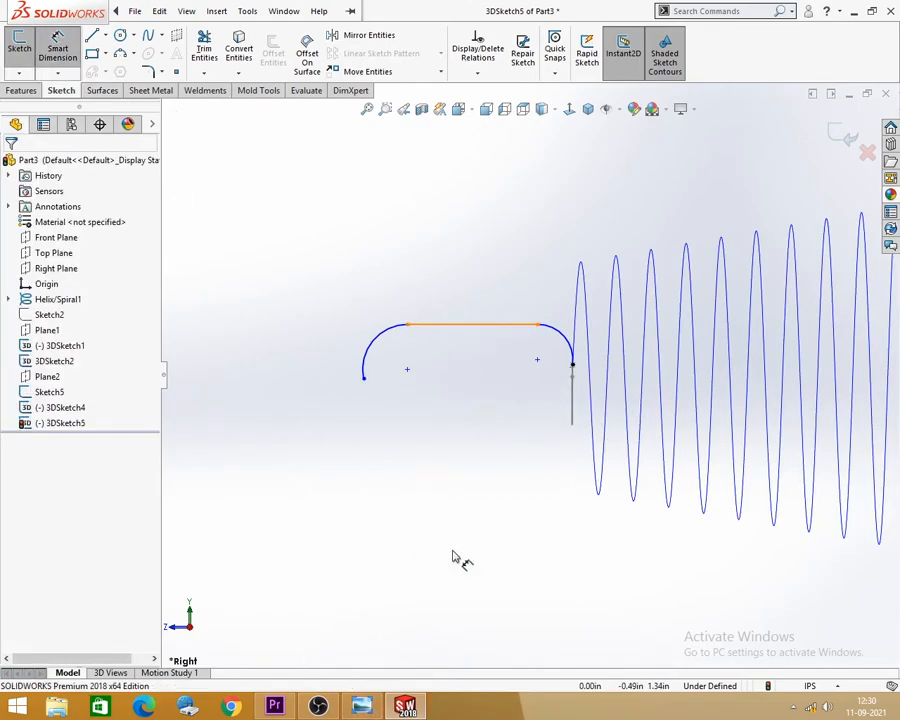
pyautogui.press('Escape')
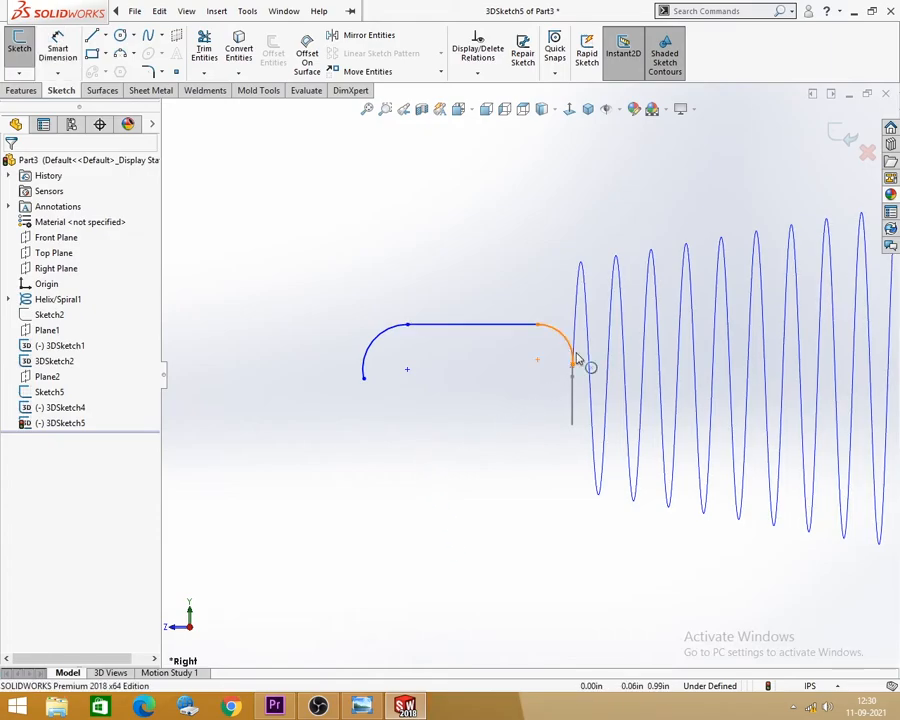
pyautogui.click(538, 325)
pyautogui.click(403, 560)
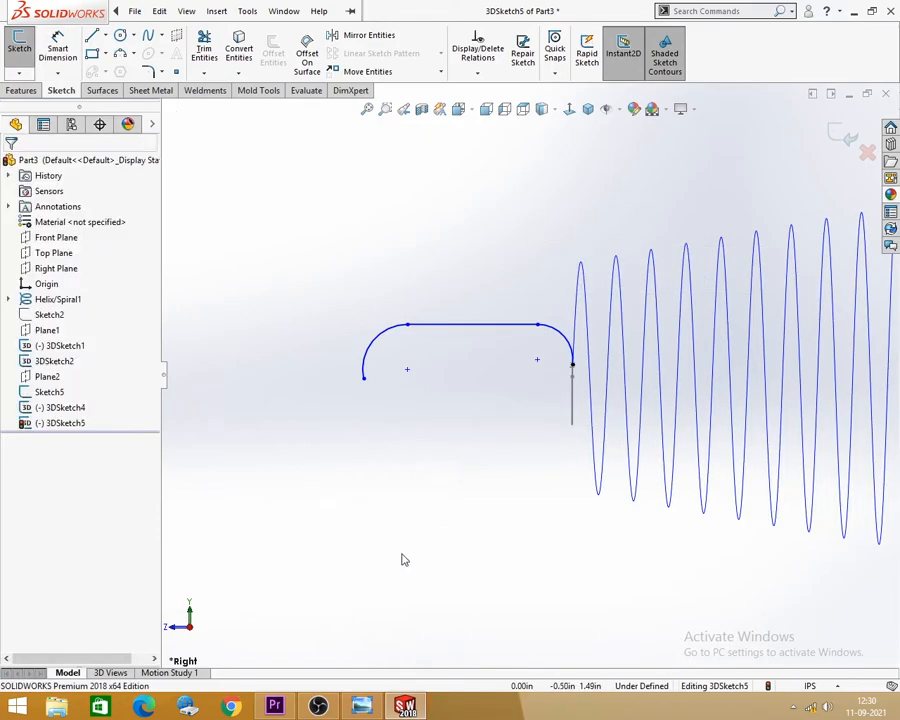
pyautogui.click(57, 47)
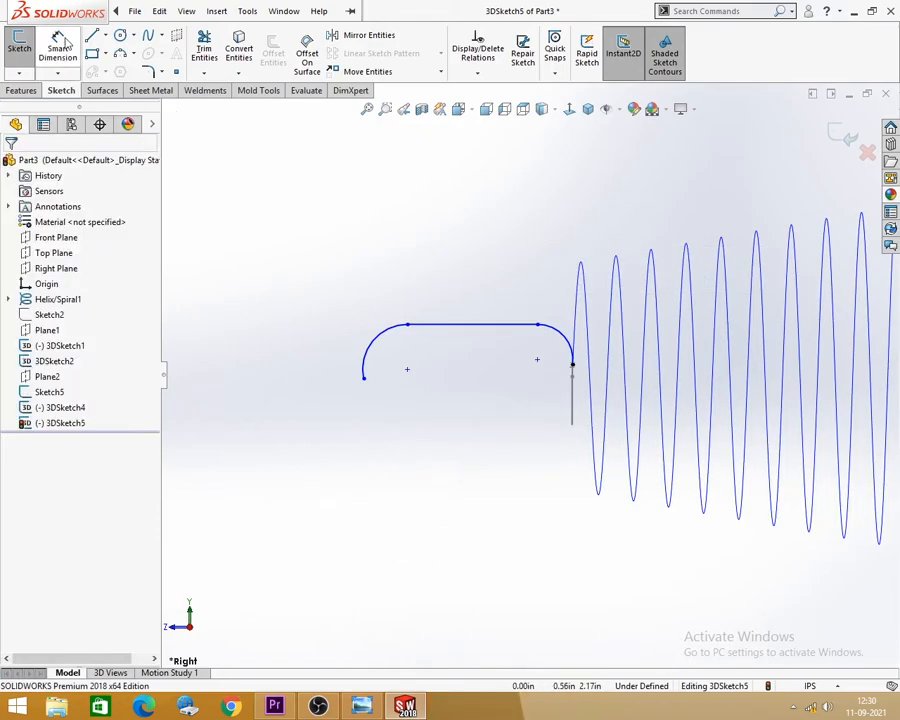
pyautogui.click(537, 361)
pyautogui.click(573, 366)
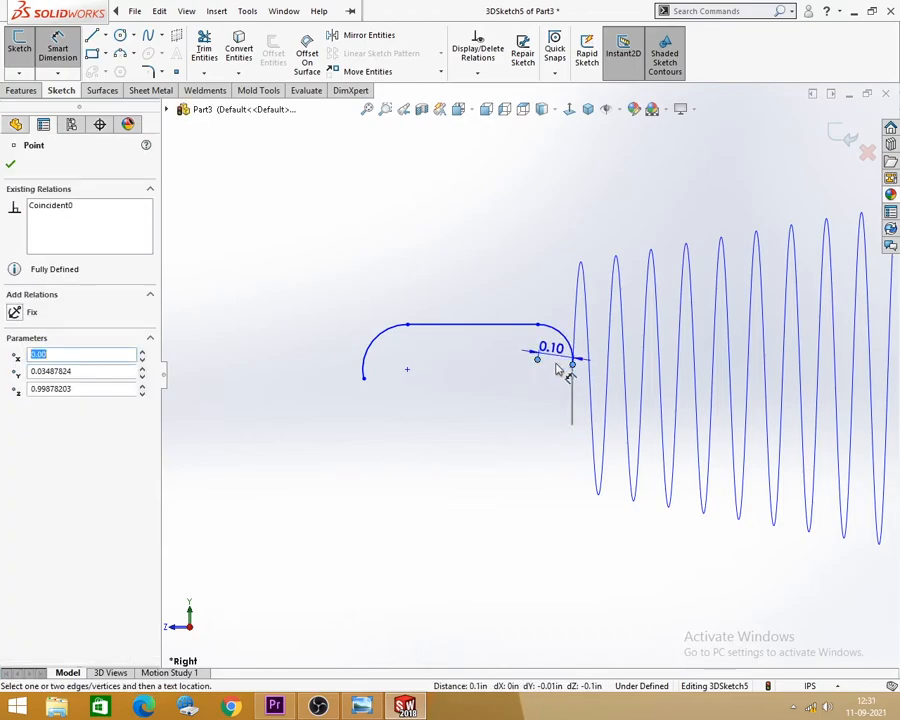
pyautogui.click(470, 510)
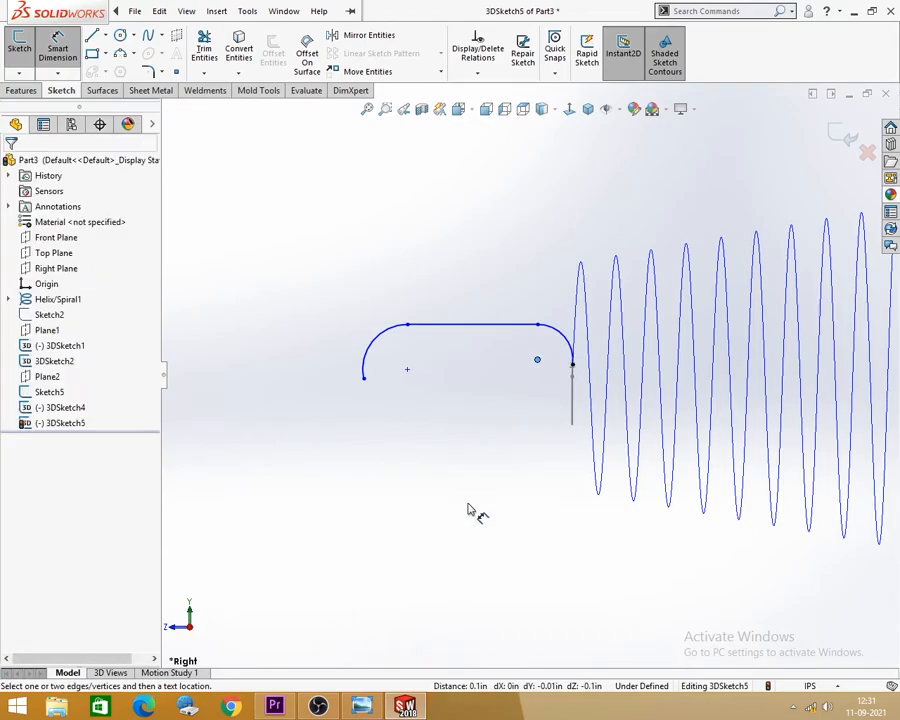
pyautogui.click(537, 360)
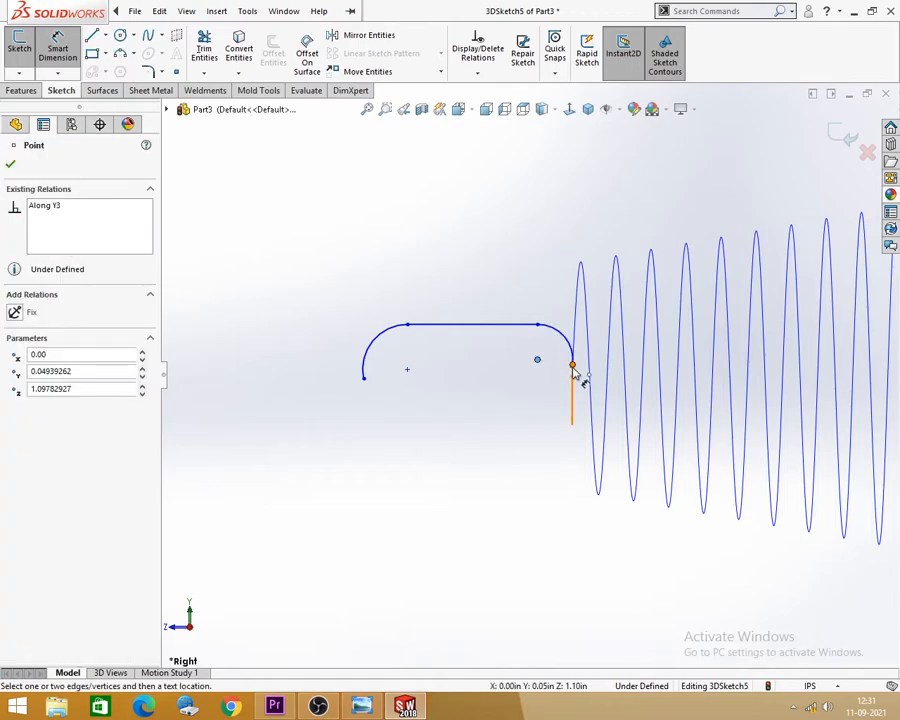
pyautogui.click(573, 366)
pyautogui.press('Escape')
pyautogui.press('Escape')
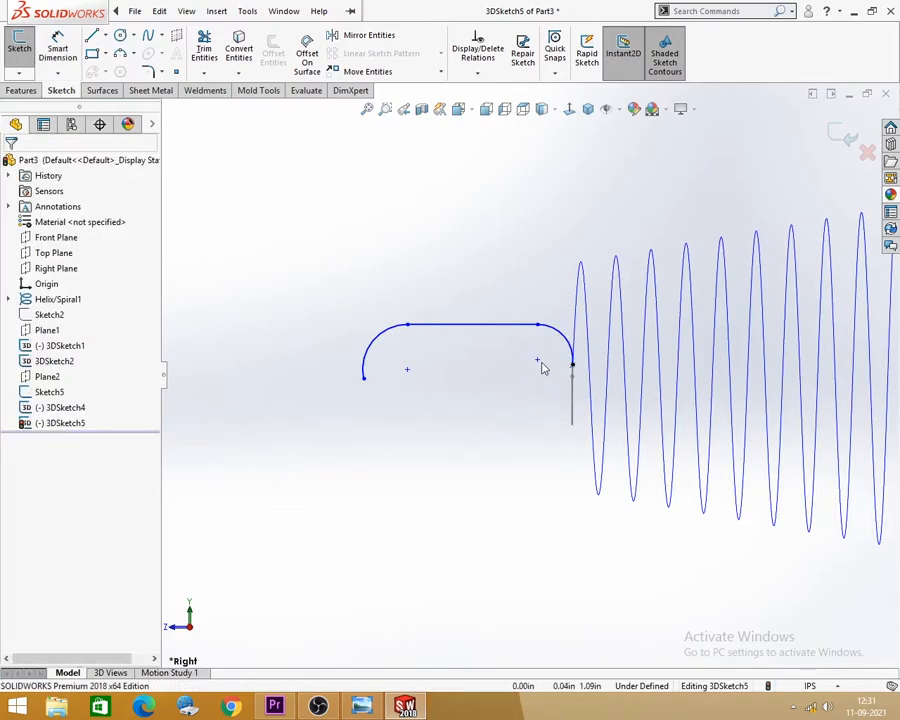
# - Align the inner arc's centre point with its coil-side endpoint along Z
pyautogui.click(538, 361)
pyautogui.keyDown('ctrl'); pyautogui.click(572, 369); pyautogui.keyUp('ctrl')
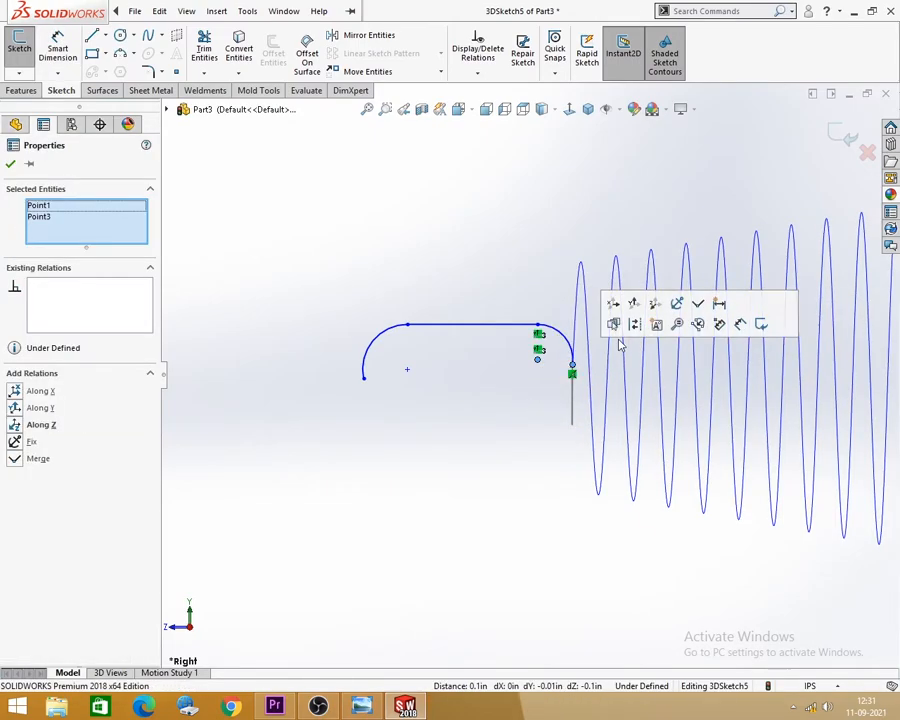
pyautogui.click(655, 323)
pyautogui.click(522, 464)
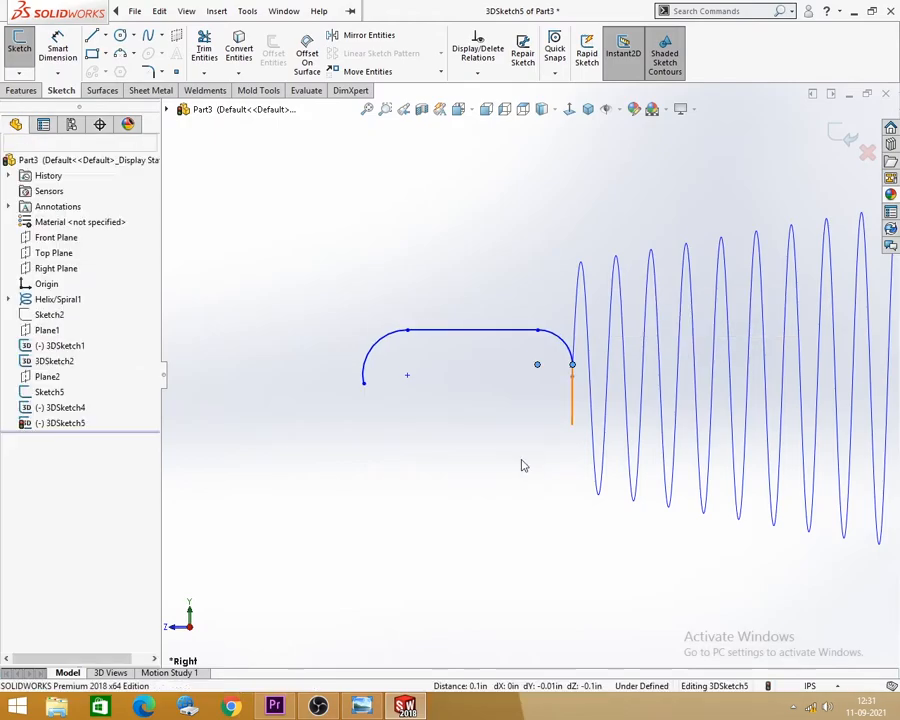
# - Dimension the distance from the inner arc's centre to its coil-side endpoint as 0.25 in
pyautogui.click(57, 50)
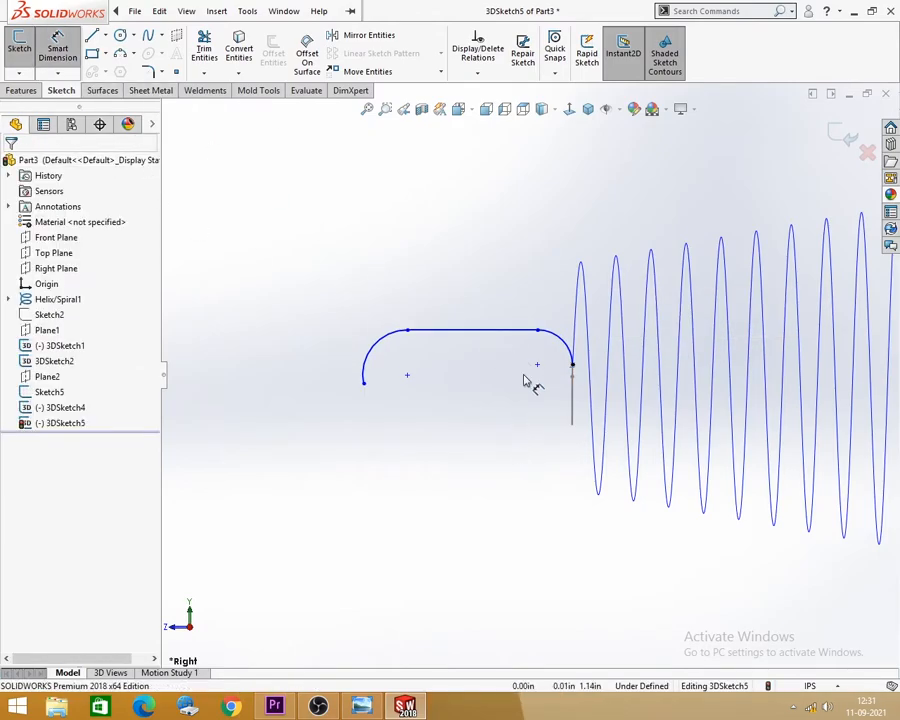
pyautogui.click(537, 366)
pyautogui.click(572, 366)
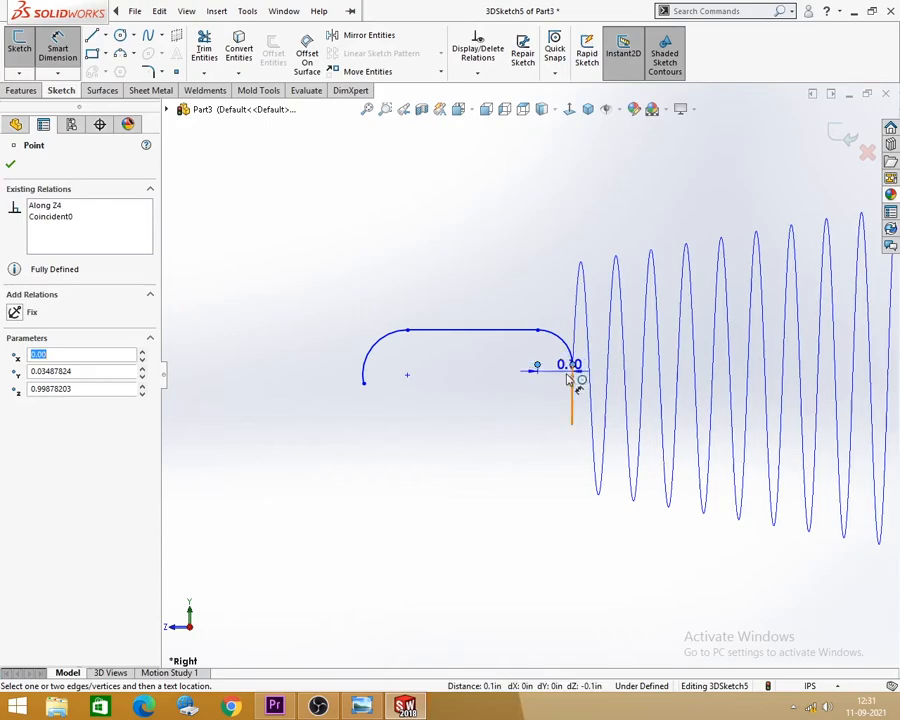
pyautogui.click(563, 452)
pyautogui.write('0.25')
pyautogui.press('Return')
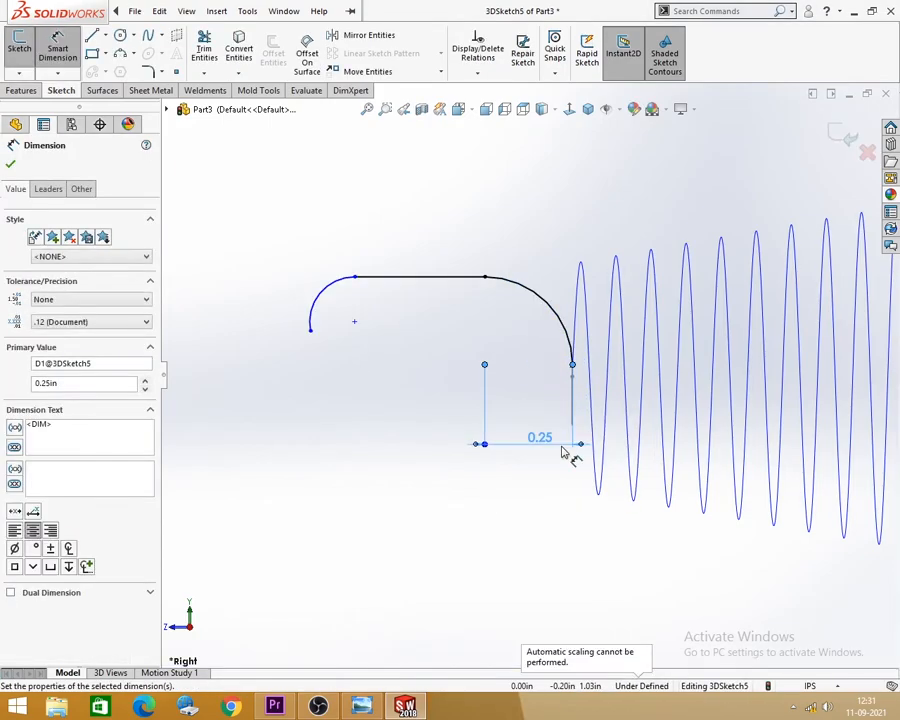
pyautogui.click(594, 552)
# - Check the small-end hook on the EX-15.jpg drawing, return to the part and set the straight line's length to 0.5 in
pyautogui.click(368, 706)
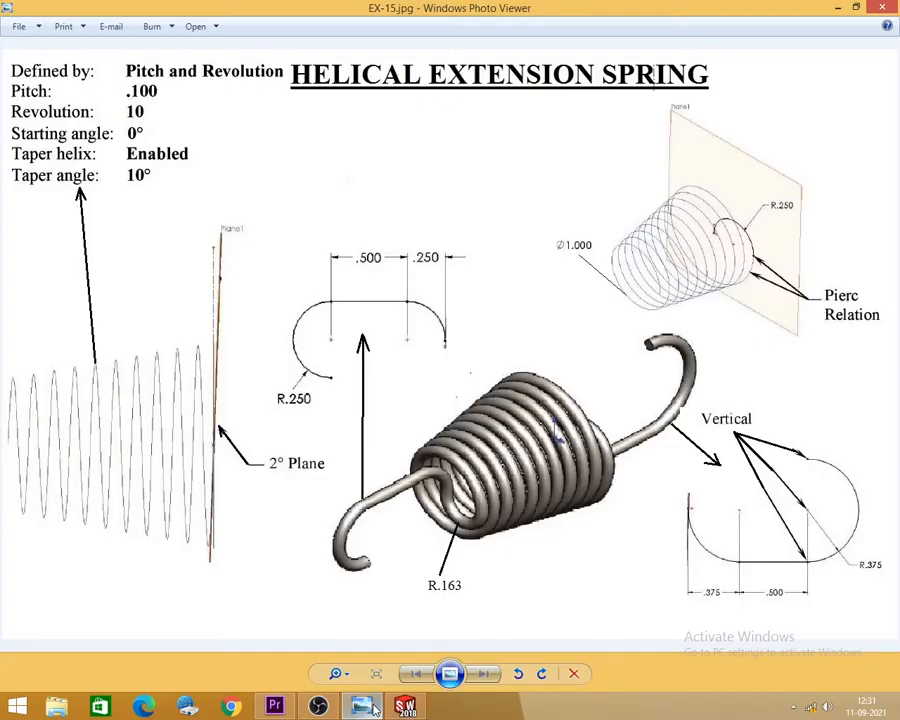
pyautogui.click(372, 708)
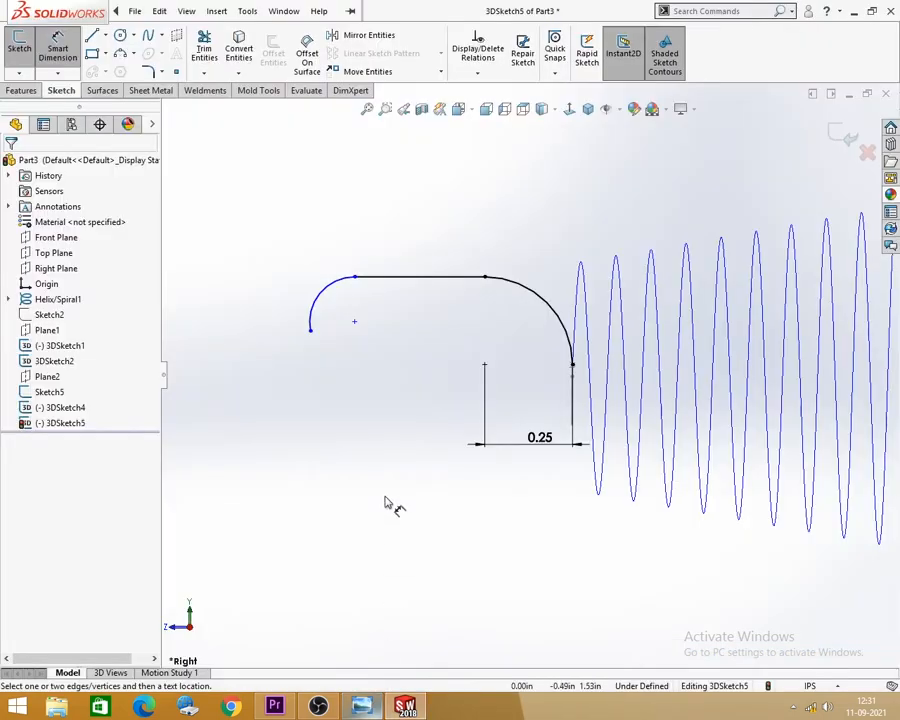
pyautogui.click(410, 280)
pyautogui.click(414, 242)
pyautogui.write('0.5')
pyautogui.press('Return')
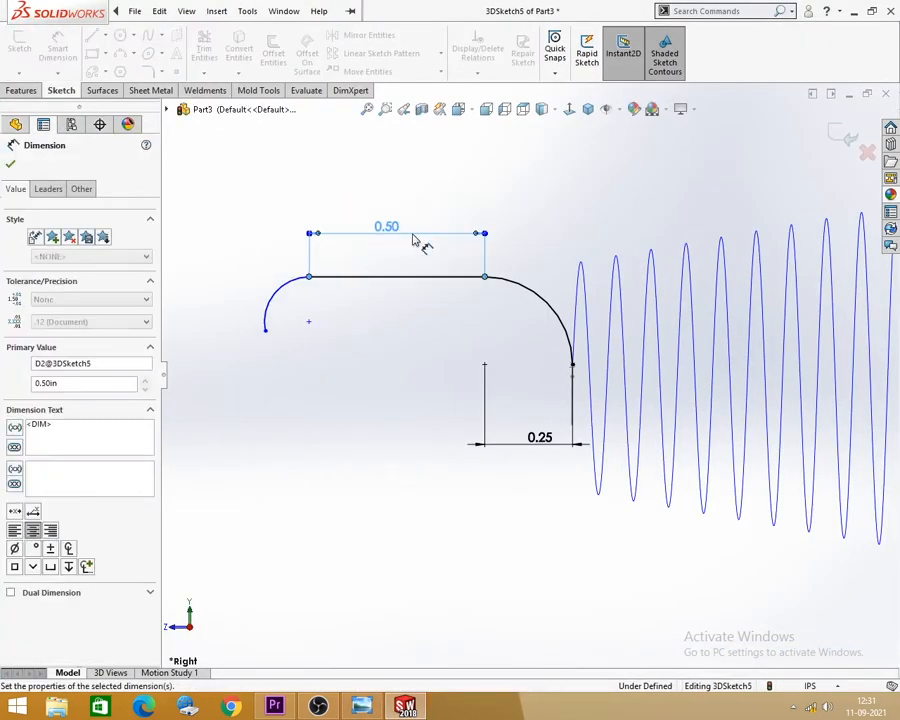
pyautogui.click(545, 232)
pyautogui.scroll(1, 545, 232)
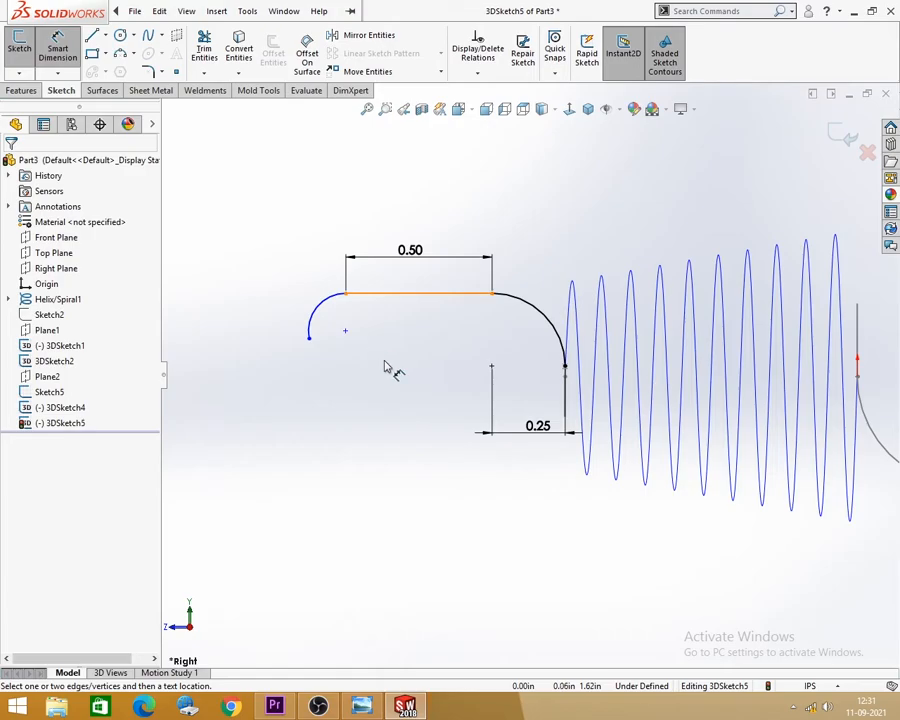
# - Align the outer arc's start point, centre and free end along Y
pyautogui.click(345, 293)
pyautogui.keyDown('ctrl'); pyautogui.click(345, 331); pyautogui.keyUp('ctrl')
pyautogui.keyDown('ctrl'); pyautogui.click(309, 337); pyautogui.keyUp('ctrl')
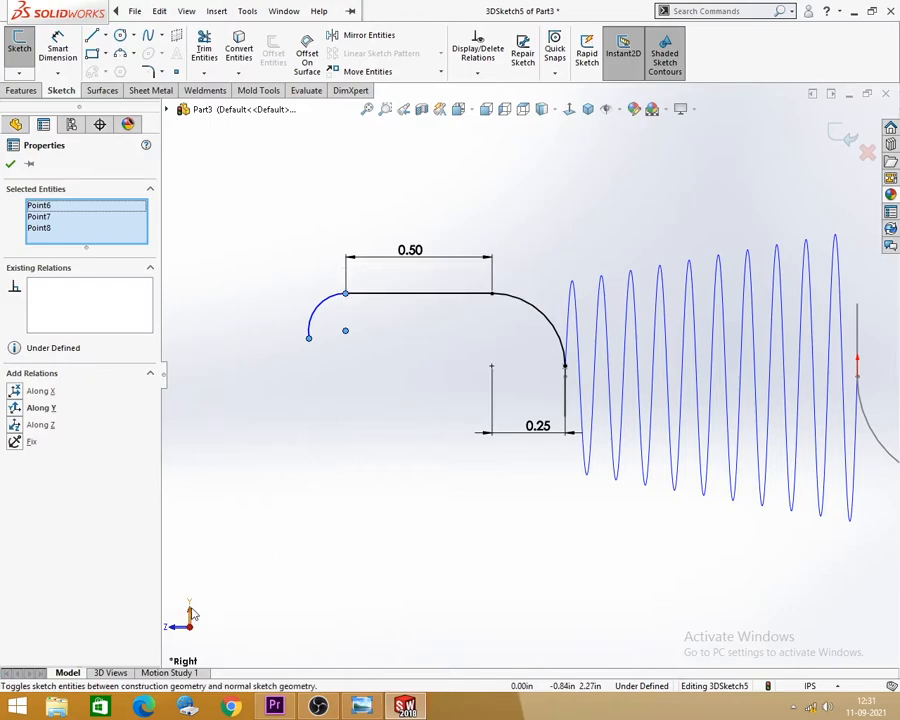
pyautogui.click(15, 408)
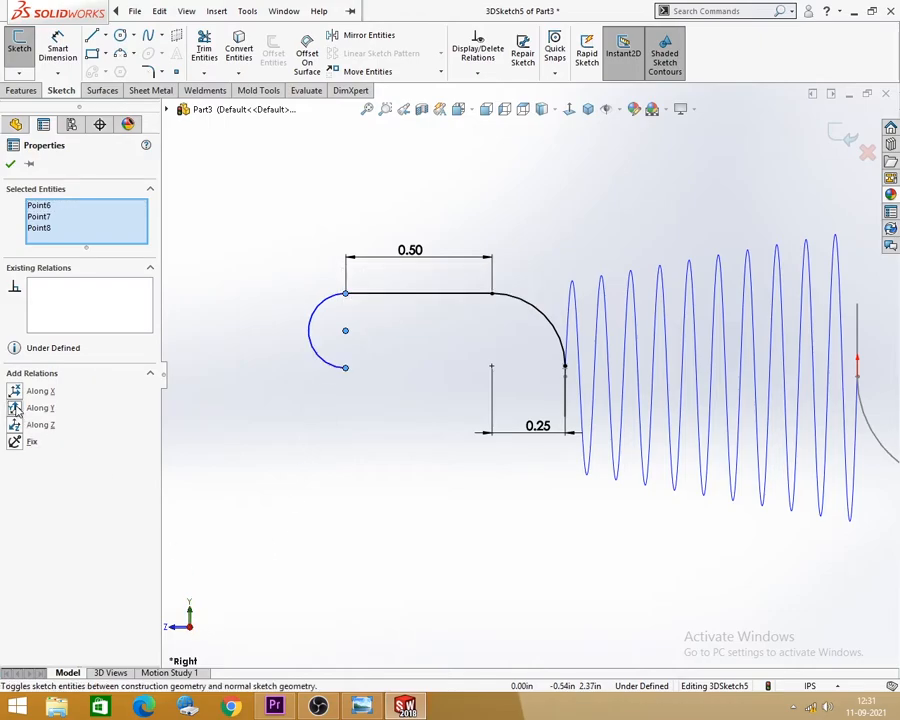
pyautogui.click(326, 474)
# - Check the outer arc's radius on the EX-15.jpg drawing, return to the part and dimension the arc at R0.25 in
pyautogui.click(57, 48)
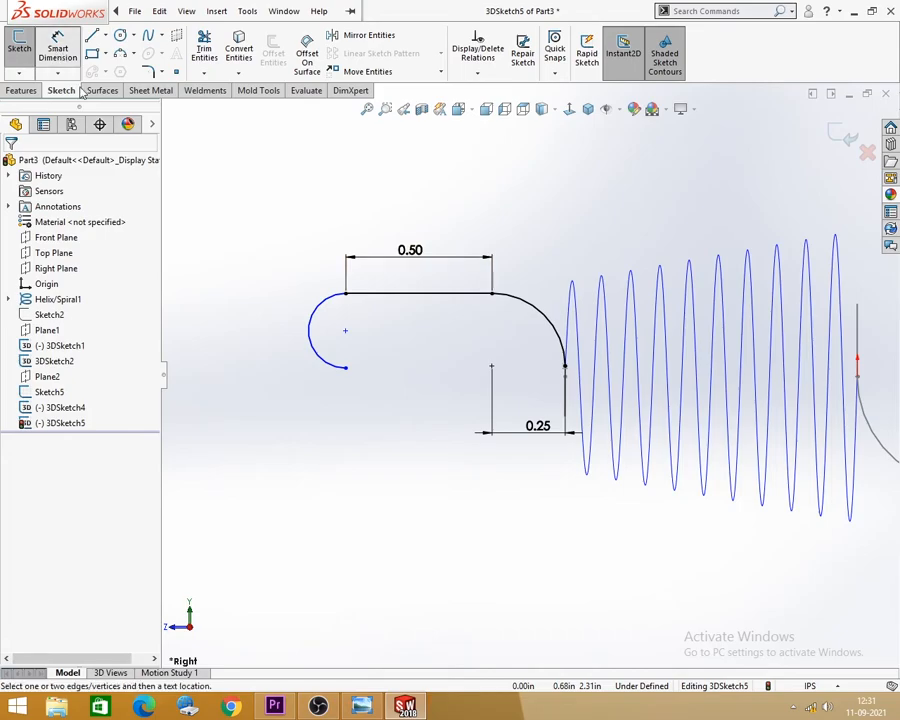
pyautogui.click(361, 706)
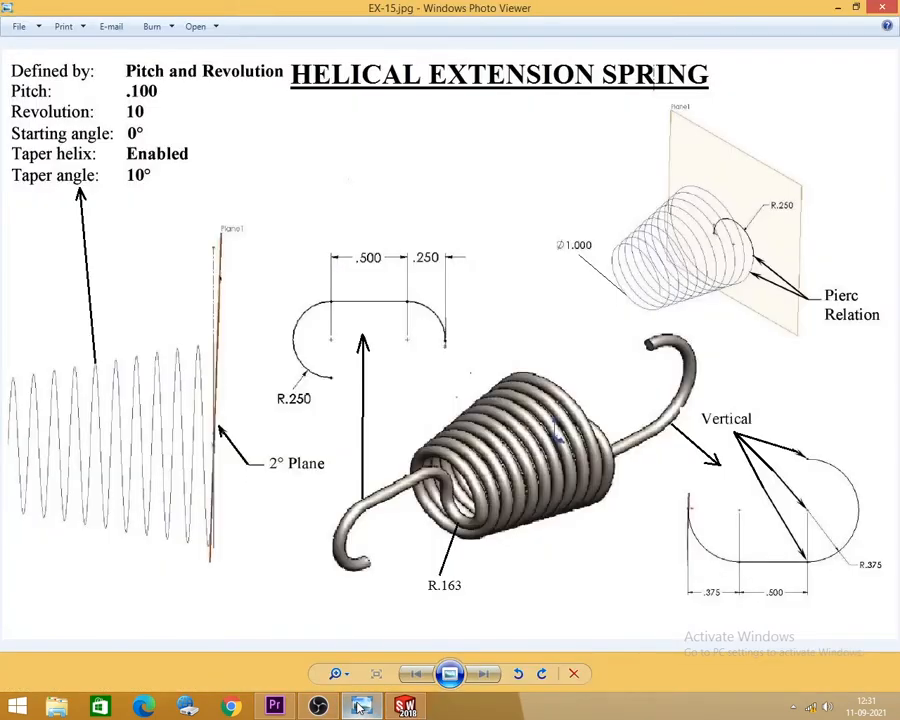
pyautogui.click(361, 706)
pyautogui.click(331, 363)
pyautogui.click(262, 437)
pyautogui.write('.25')
pyautogui.press('Return')
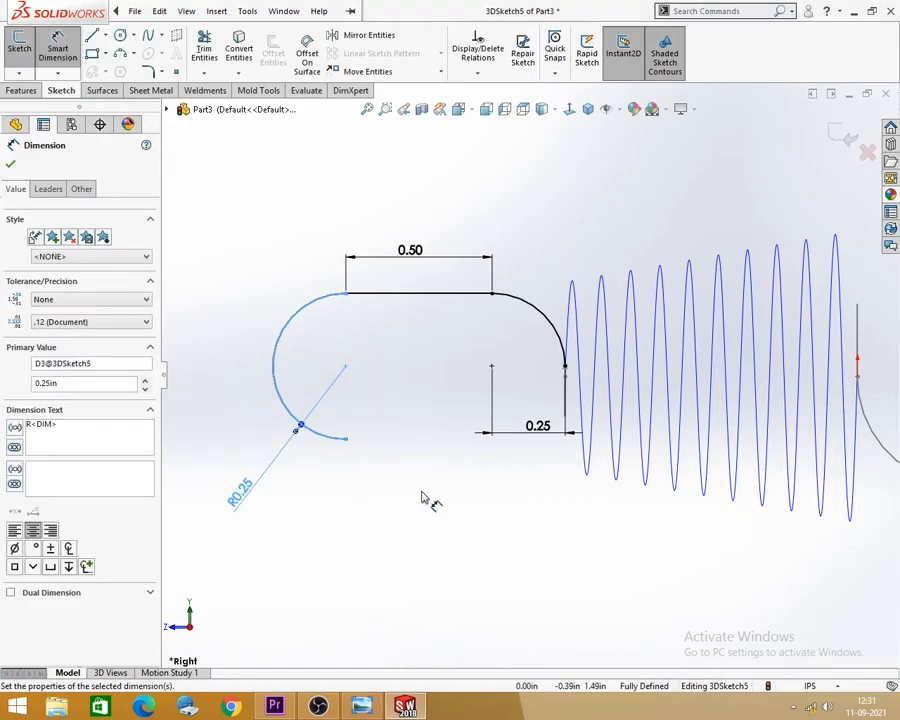
pyautogui.click(422, 497)
# - Finish the small-end hook's 3D sketch and exit it
pyautogui.scroll(2, 349, 461)
pyautogui.scroll(2, 575, 366)
pyautogui.scroll(-1, 720, 343)
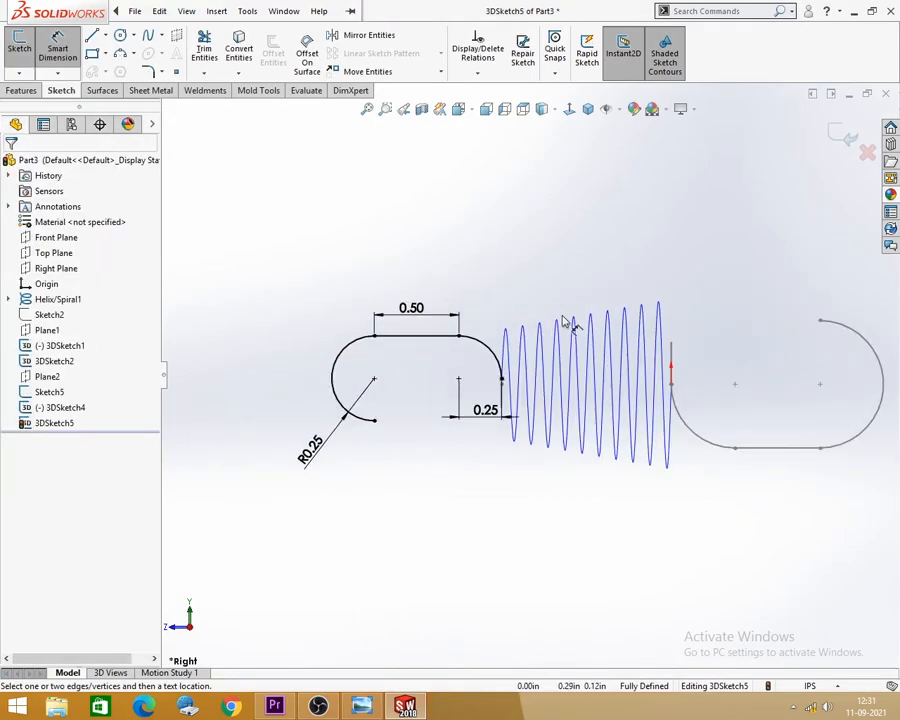
pyautogui.scroll(2, 526, 375)
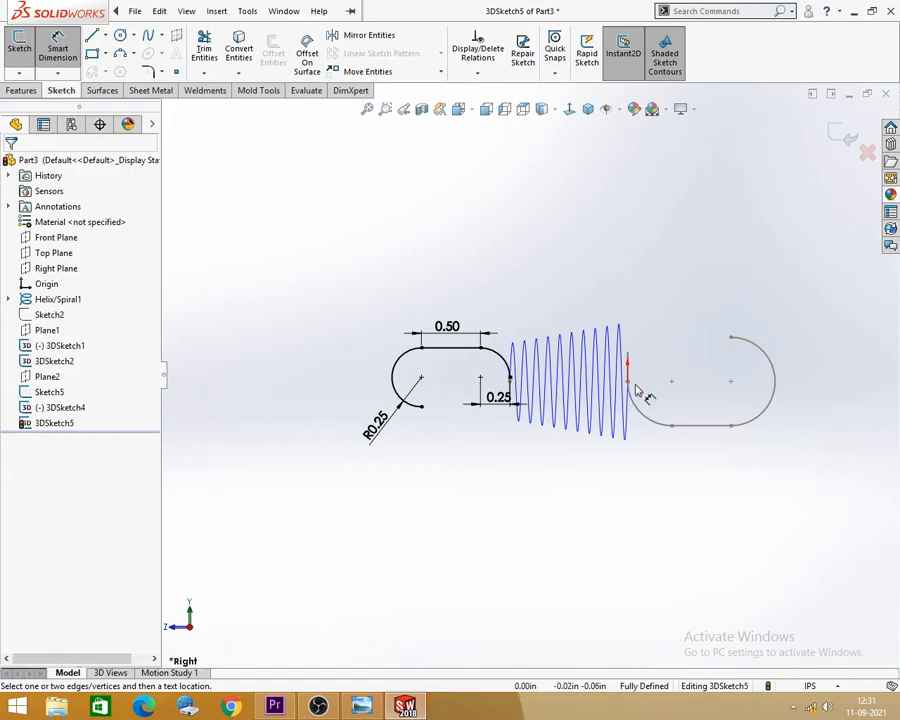
pyautogui.scroll(-2, 512, 398)
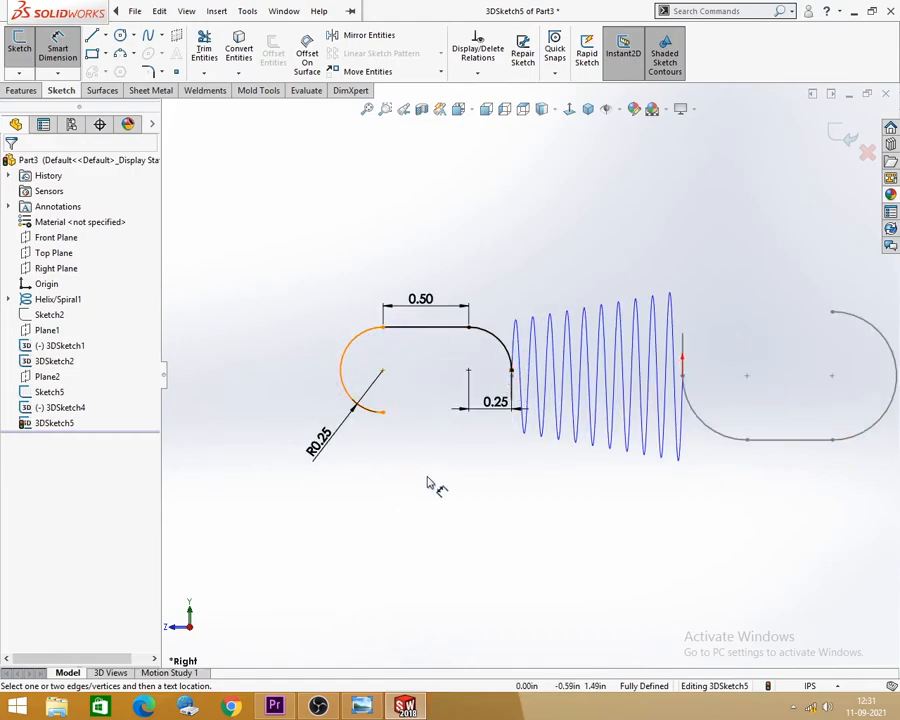
pyautogui.click(835, 139)
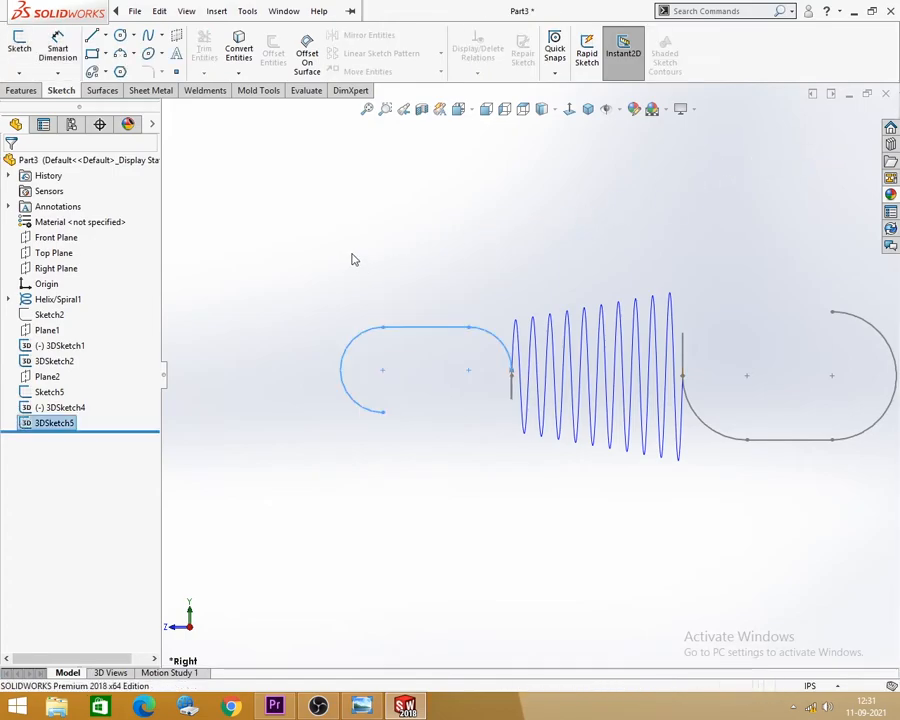
# - Start a composite curve and select the large-end hook, its connecting arc and the tapered helix as entities to join
pyautogui.moveTo(442, 301); pyautogui.dragTo(607, 565, button='middle')
pyautogui.scroll(2, 514, 408)
pyautogui.scroll(-2, 670, 357)
pyautogui.moveTo(591, 388); pyautogui.dragTo(581, 460, button='middle')
pyautogui.scroll(-2, 586, 429)
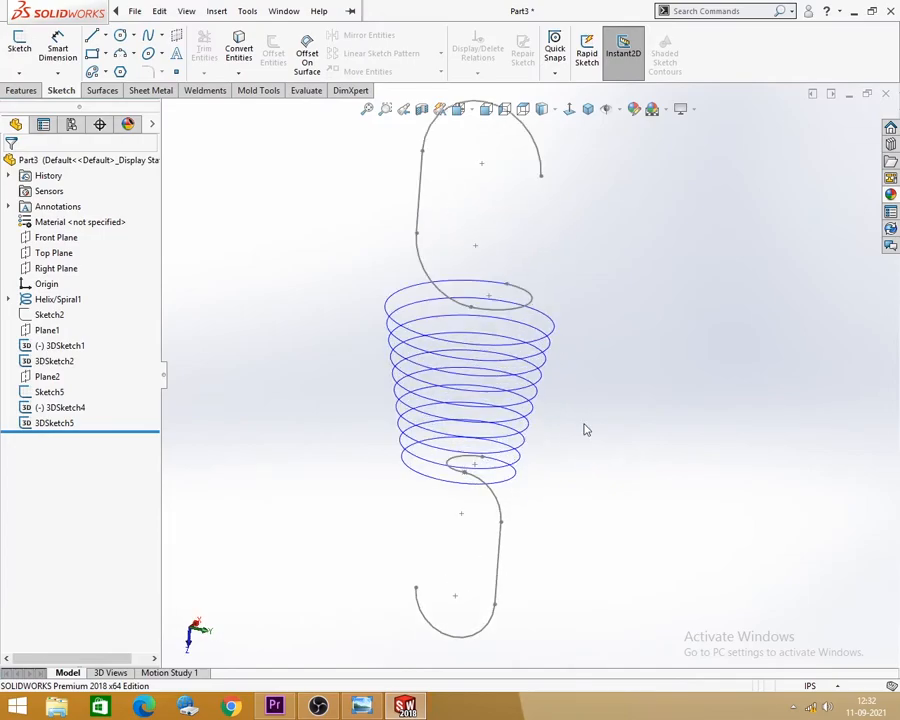
pyautogui.scroll(2, 586, 429)
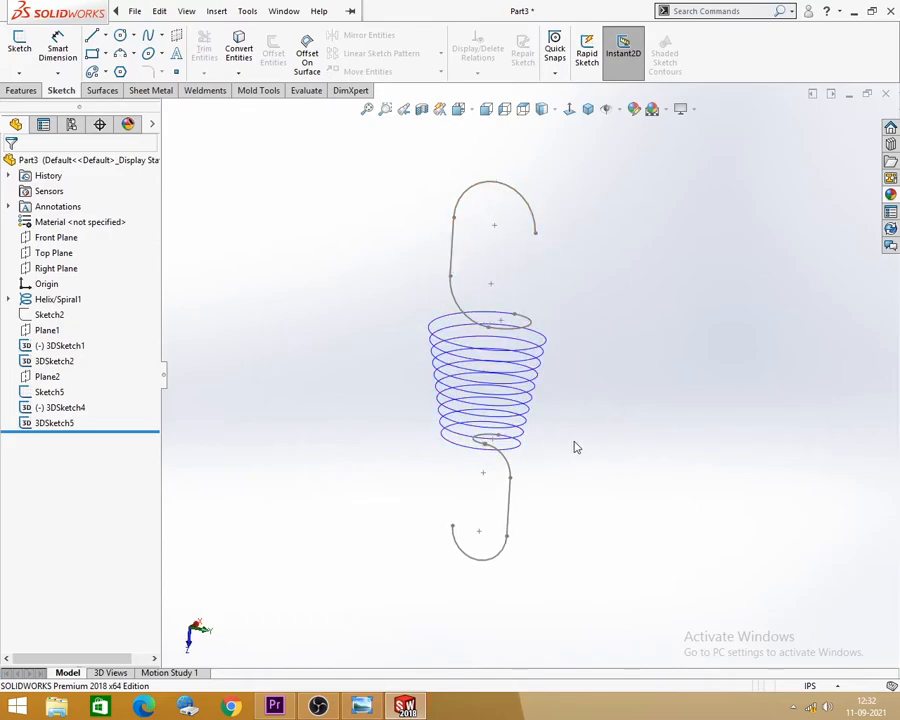
pyautogui.moveTo(663, 412)
pyautogui.mouseDown(button='middle')
pyautogui.moveTo(645, 404)
pyautogui.moveTo(637, 420)
pyautogui.moveTo(631, 400)
pyautogui.mouseUp(button='middle')
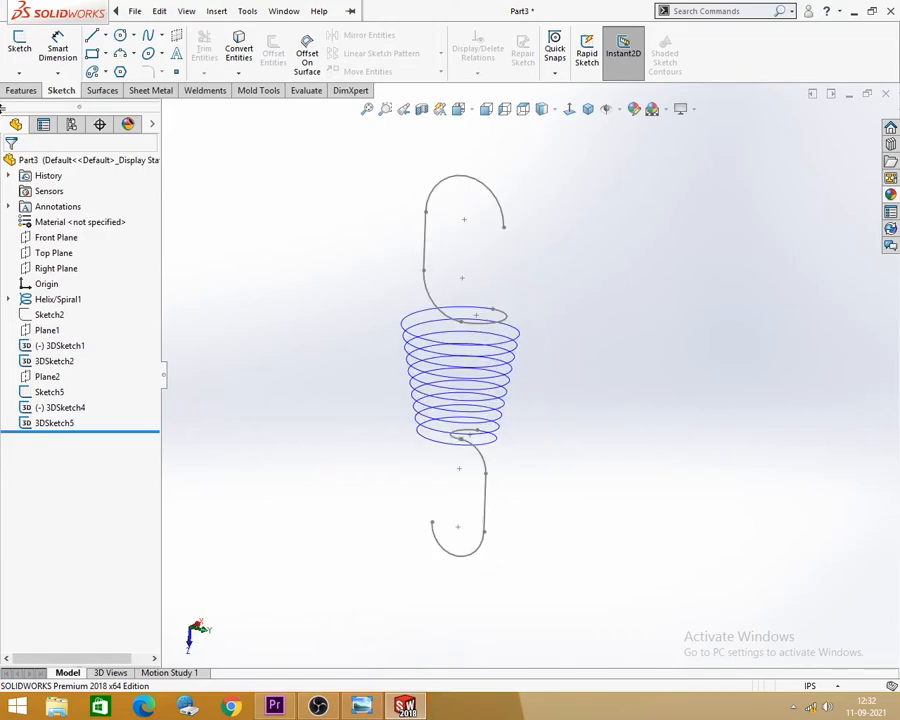
pyautogui.click(21, 91)
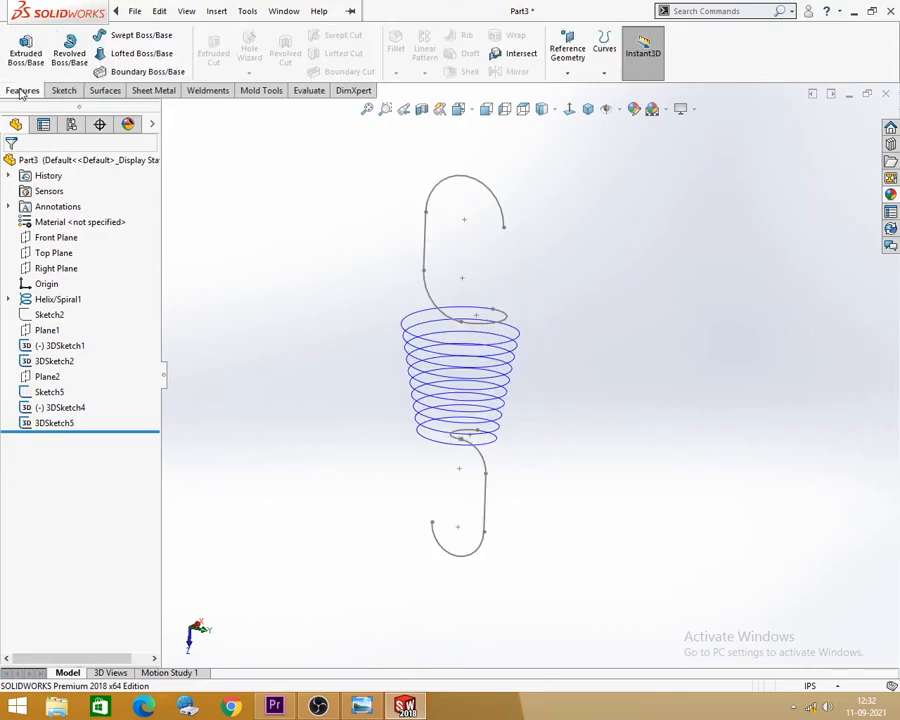
pyautogui.click(604, 74)
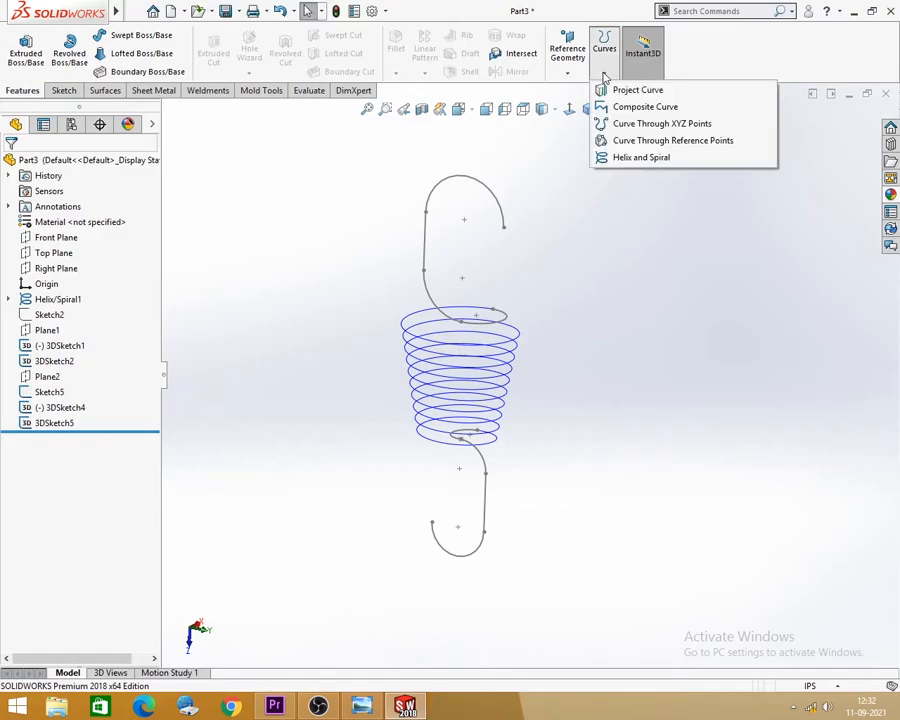
pyautogui.click(642, 107)
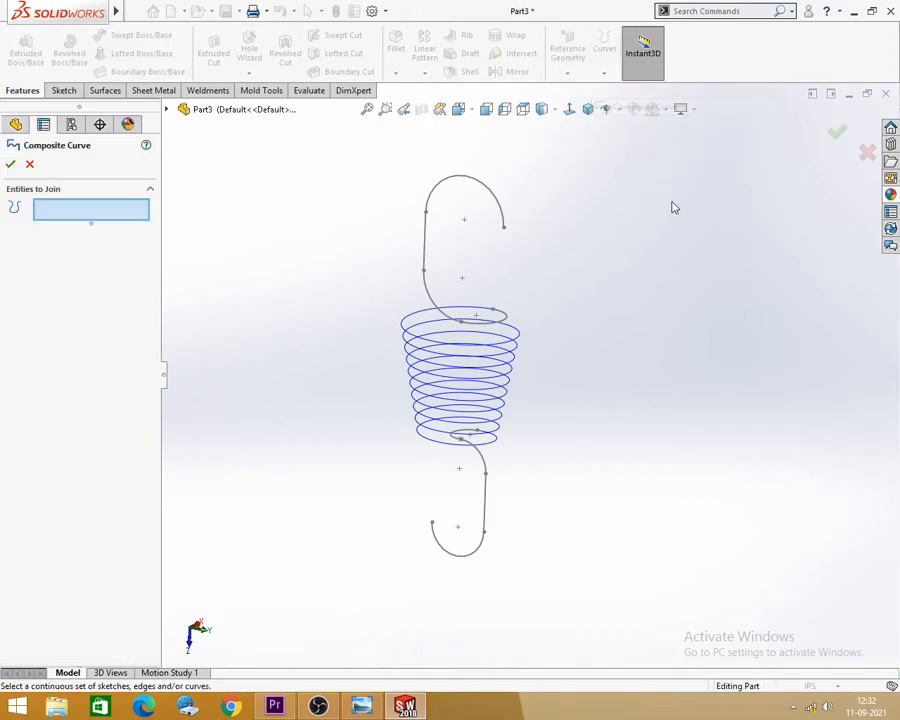
pyautogui.click(497, 204)
pyautogui.click(505, 321)
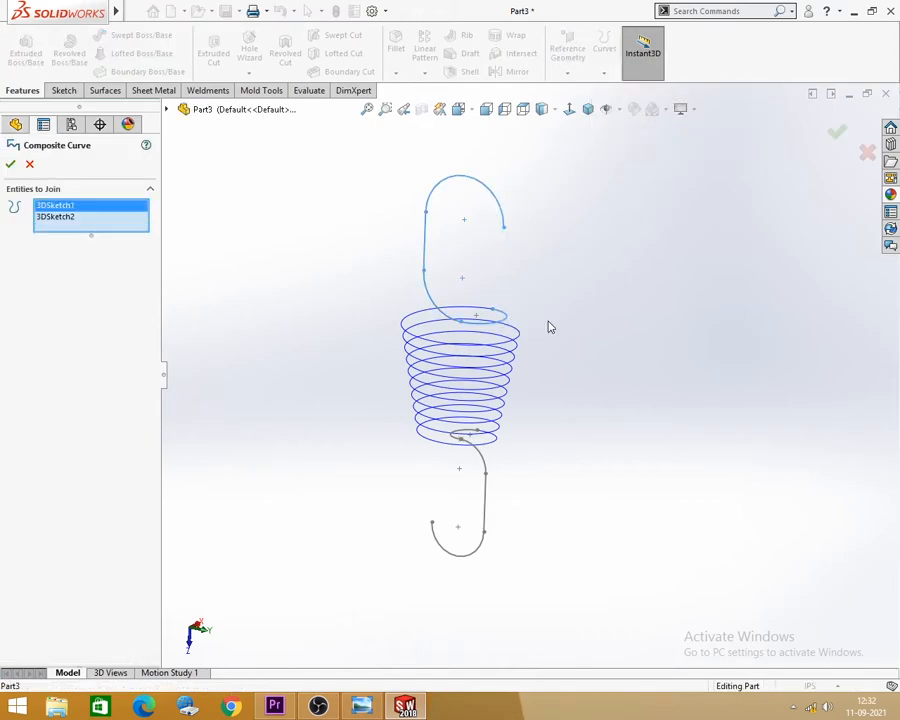
pyautogui.click(523, 342)
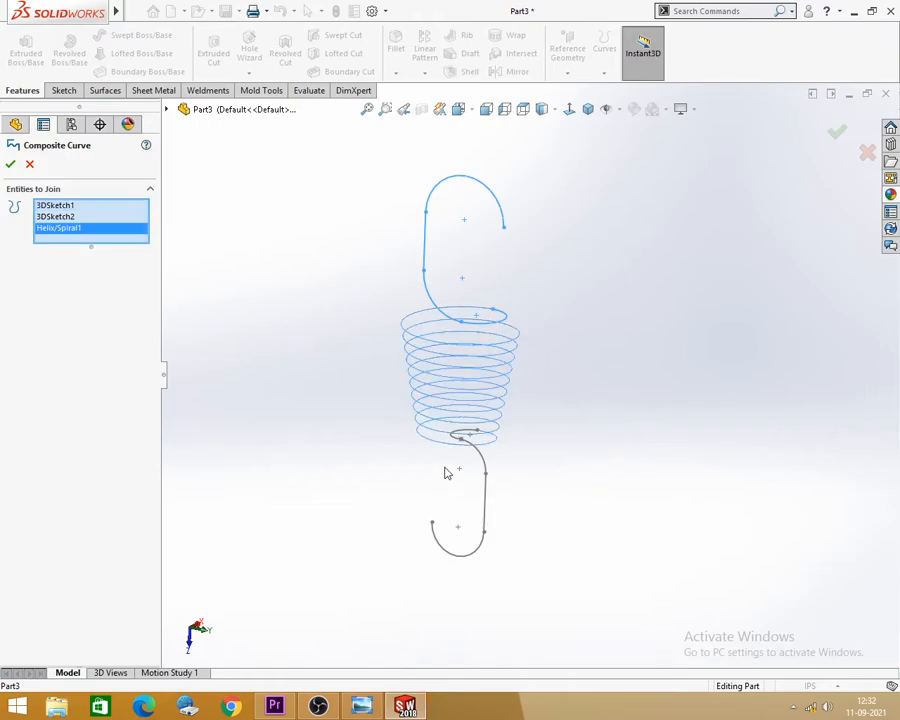
# - Add the small-end connecting arc and the small-end hook to the joined entities and create the composite curve
pyautogui.scroll(-3, 447, 473)
pyautogui.click(487, 385)
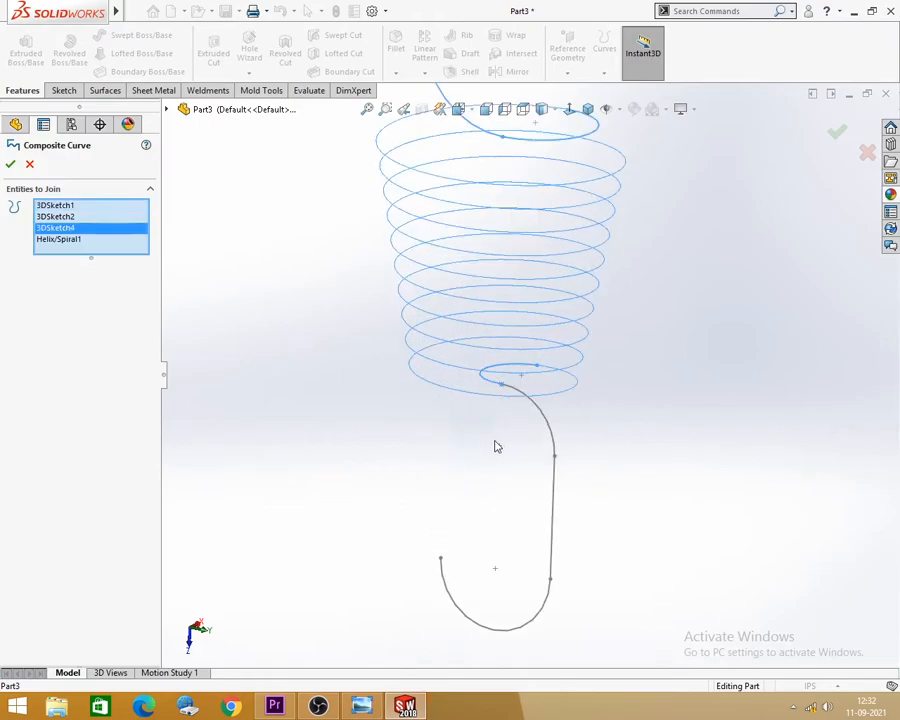
pyautogui.click(543, 425)
pyautogui.scroll(3, 378, 496)
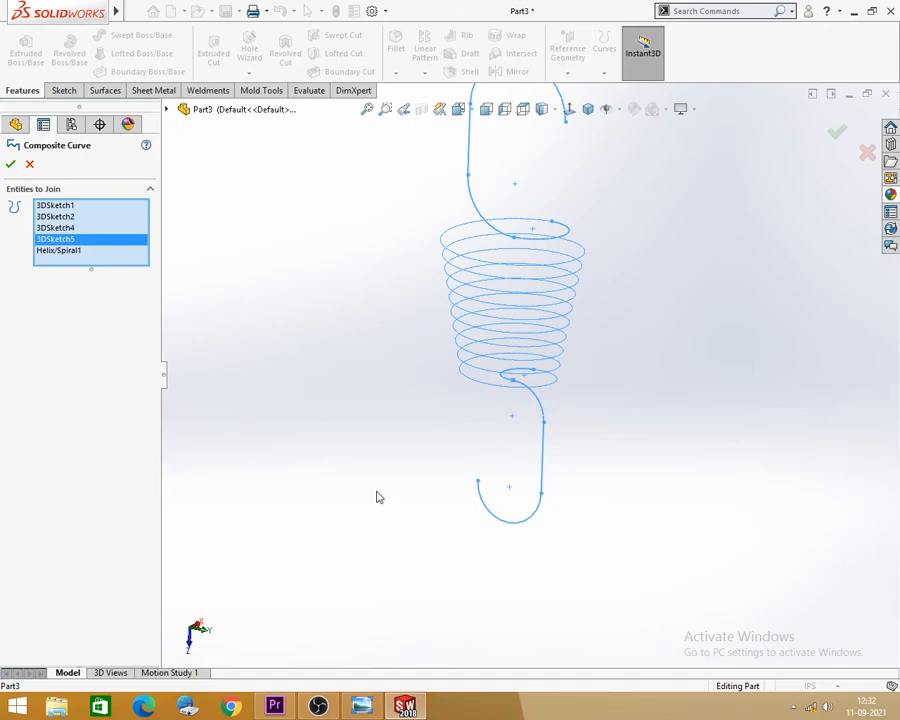
pyautogui.click(10, 165)
pyautogui.scroll(2, 386, 462)
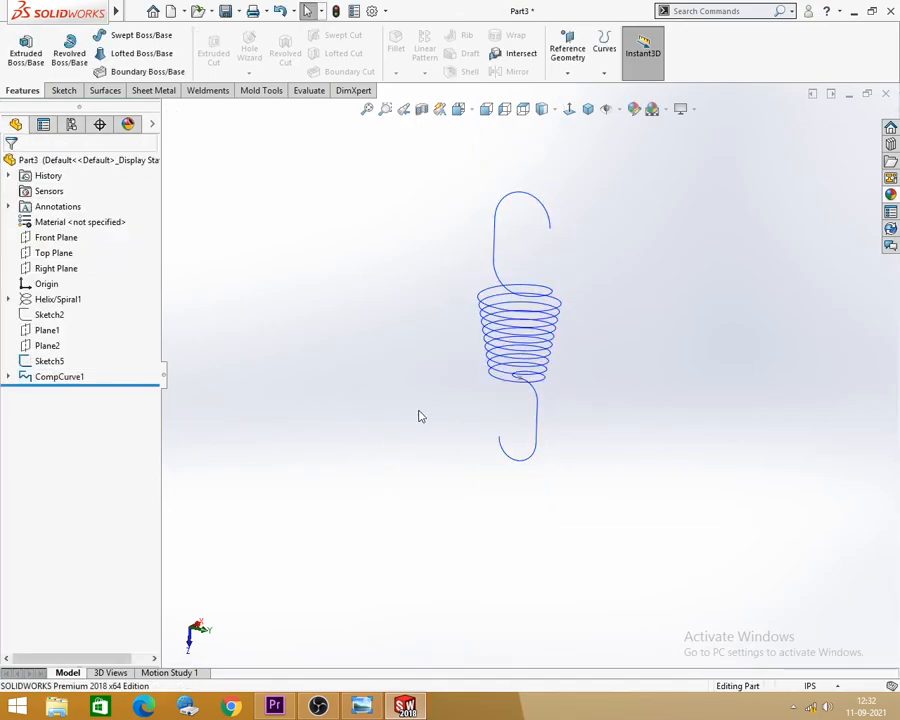
pyautogui.scroll(-2, 614, 296)
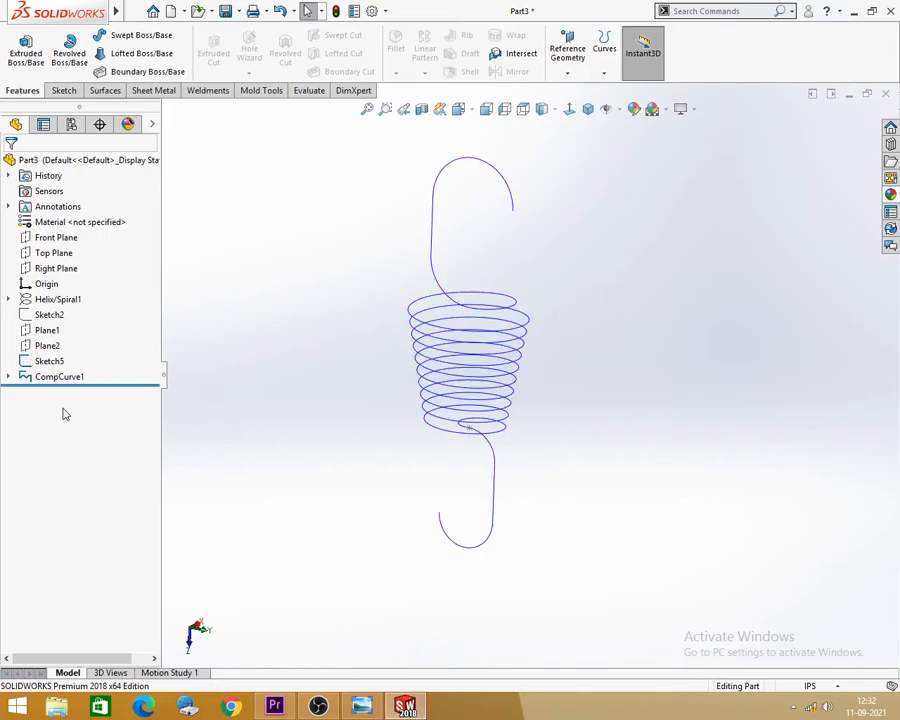
# - Hide the remaining visible sketch, Sketch5, so only the composite spring path is displayed
pyautogui.click(50, 361)
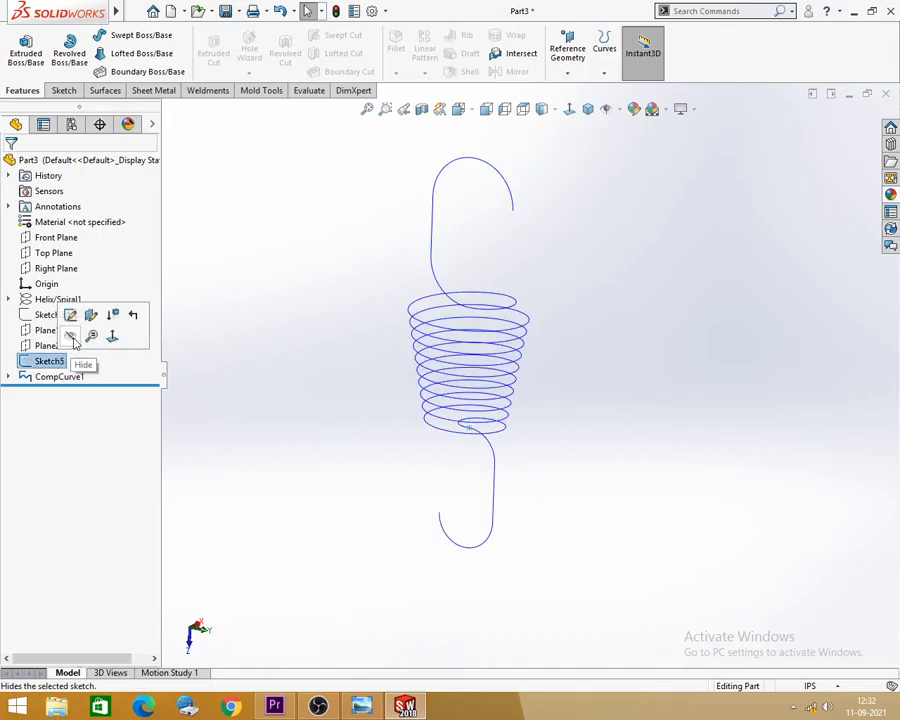
pyautogui.click(72, 342)
pyautogui.moveTo(340, 442)
pyautogui.mouseDown(button='middle')
pyautogui.moveTo(562, 340)
pyautogui.moveTo(462, 366)
pyautogui.moveTo(519, 421)
pyautogui.moveTo(512, 358)
pyautogui.mouseUp(button='middle')
pyautogui.scroll(3, 514, 357)
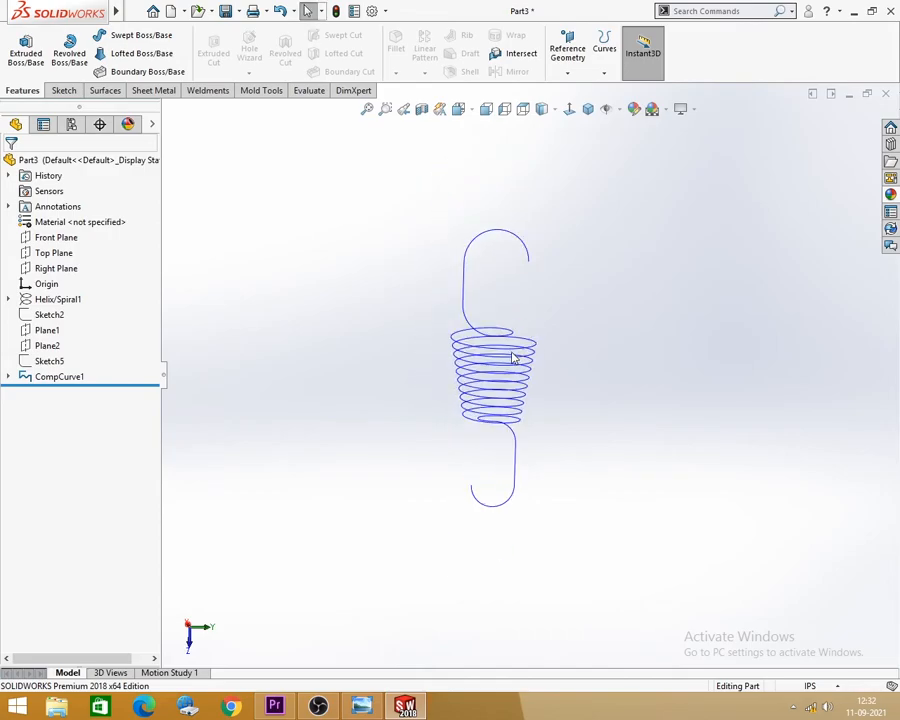
pyautogui.scroll(-3, 522, 378)
pyautogui.scroll(4, 526, 392)
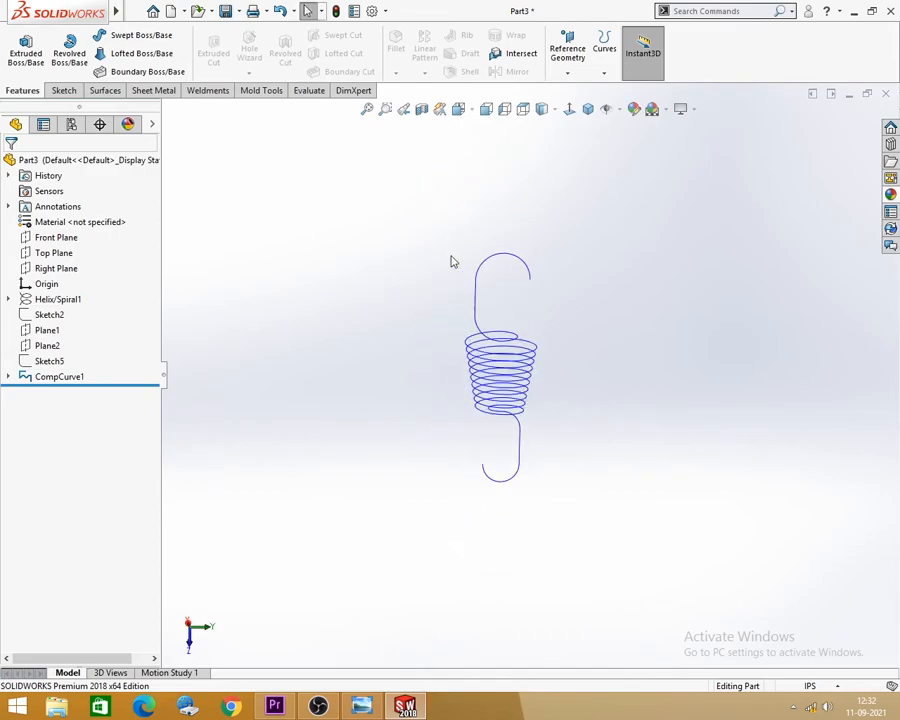
# - Check the EX-15.jpg drawing, return to the part and sweep a 0.08 in circular profile along the composite curve
pyautogui.click(360, 708)
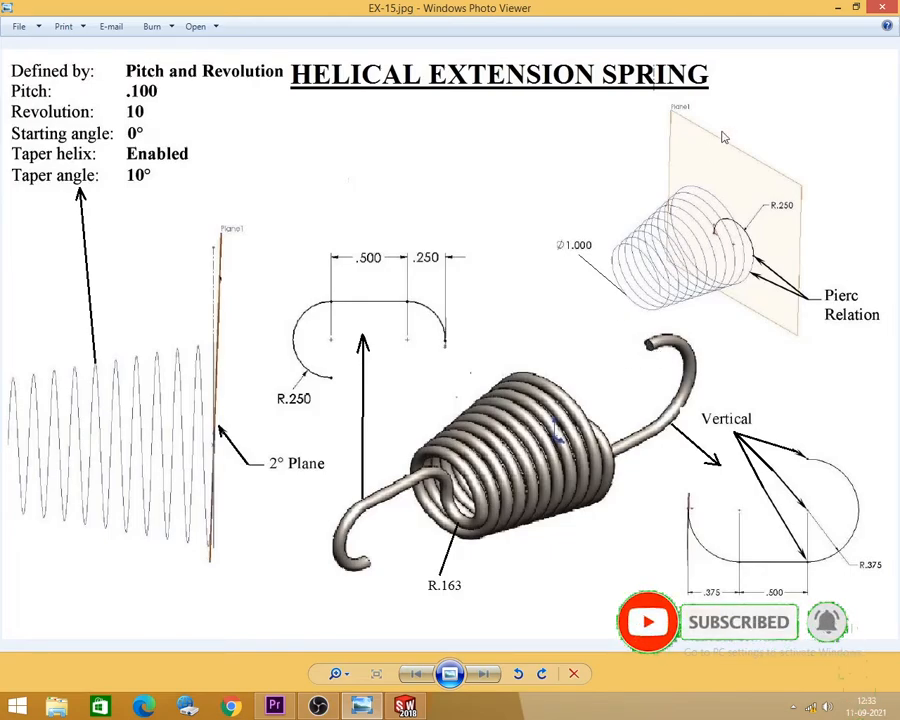
pyautogui.click(838, 8)
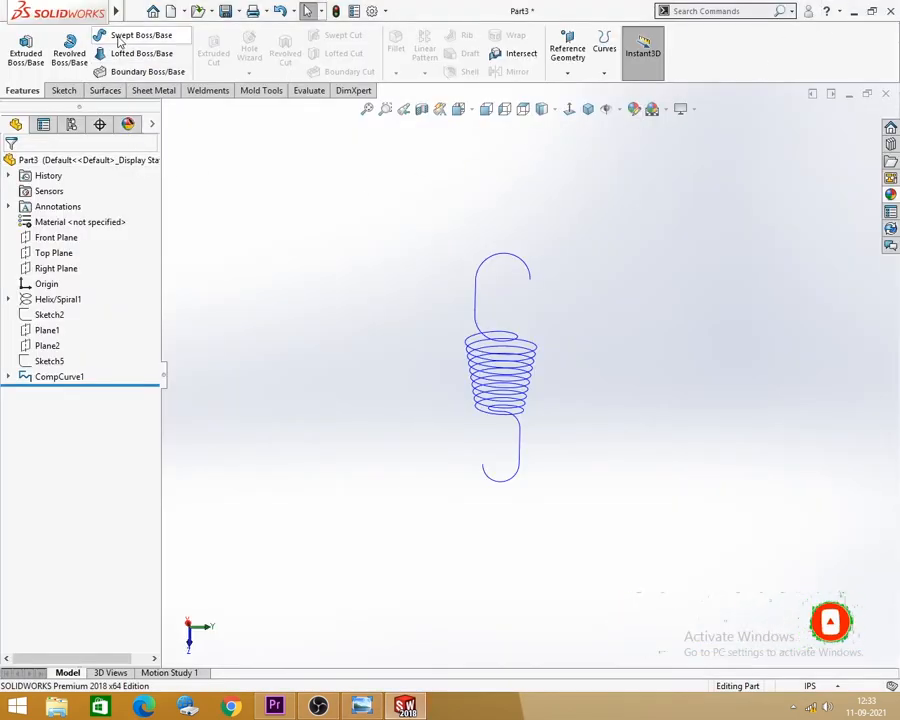
pyautogui.click(125, 36)
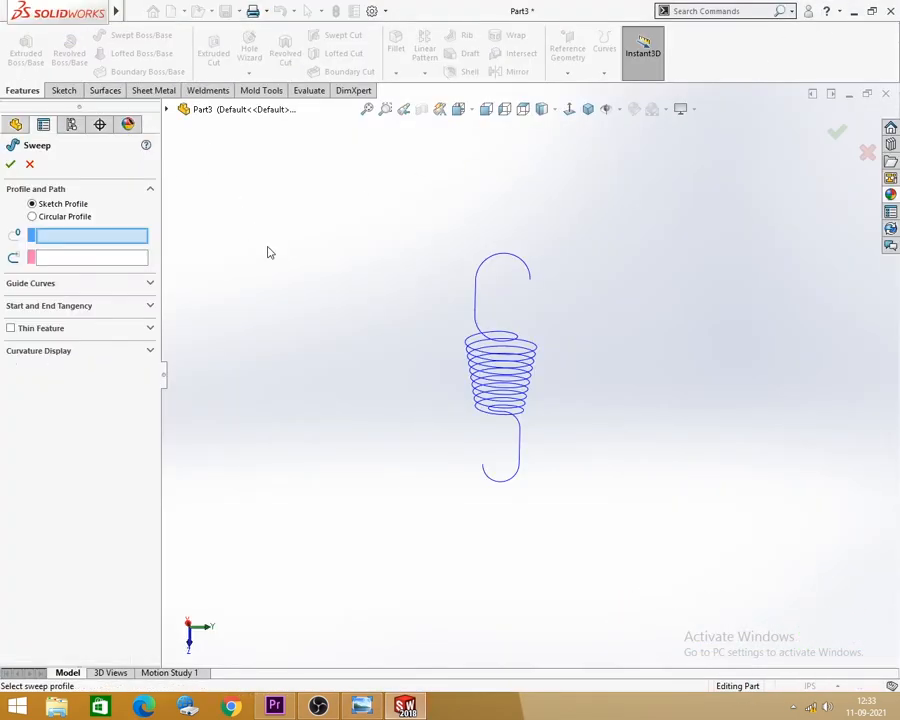
pyautogui.click(32, 217)
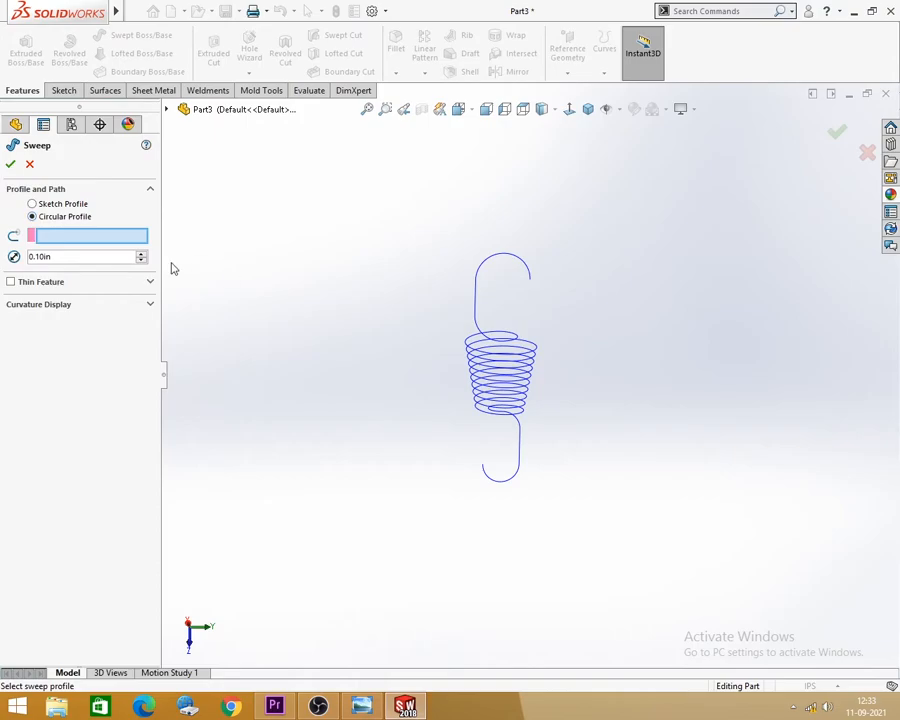
pyautogui.press('BackSpace')
pyautogui.write('0.08')
pyautogui.press('Return')
pyautogui.click(530, 281)
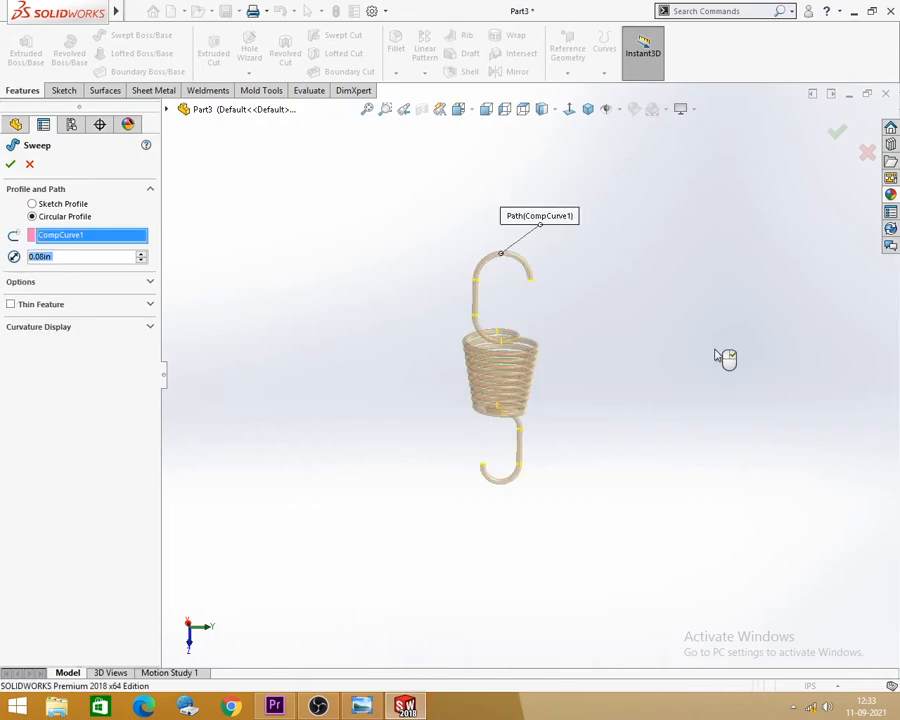
pyautogui.click(10, 163)
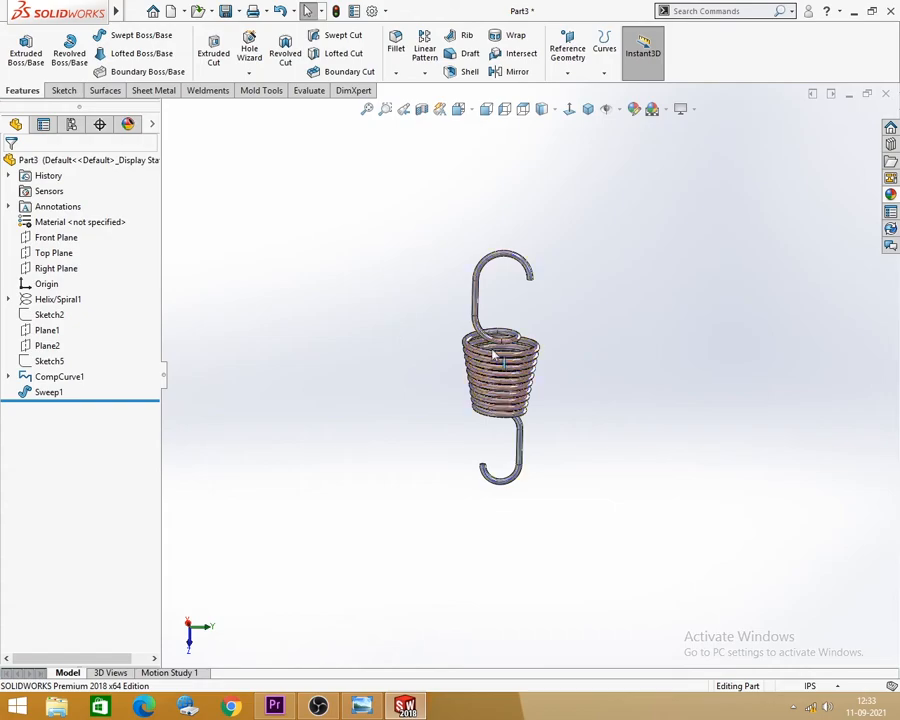
# - Hide the composite curve and display the swept spring shaded without edges
pyautogui.scroll(-3, 480, 352)
pyautogui.click(474, 197)
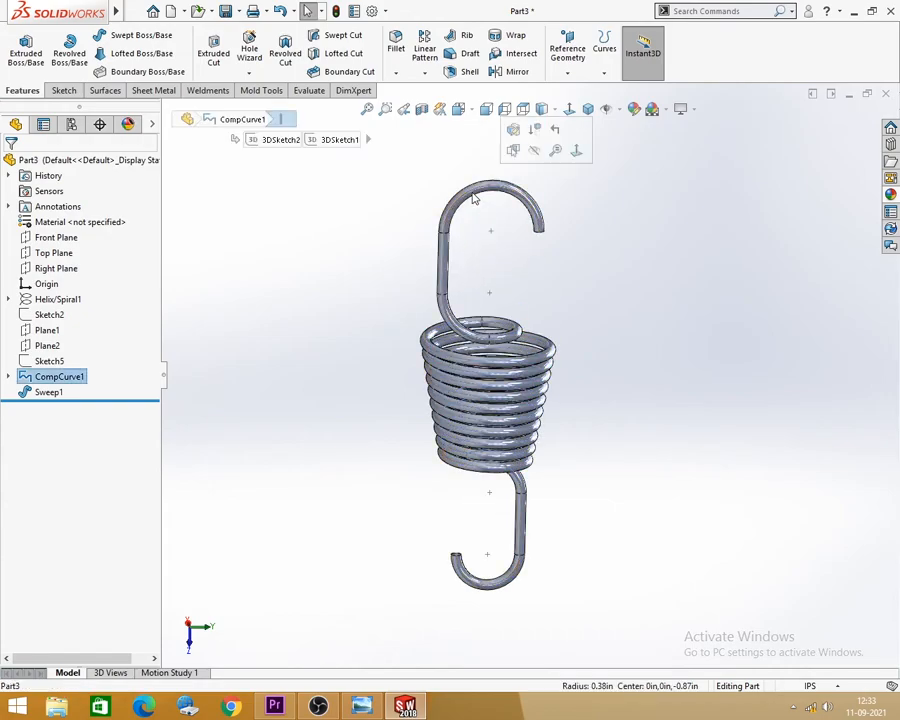
pyautogui.click(534, 151)
pyautogui.click(542, 110)
pyautogui.click(543, 148)
# - View the spring in isometric orientation and compare it with the EX-15.jpg drawing
pyautogui.scroll(-2, 589, 358)
pyautogui.moveTo(564, 430)
pyautogui.mouseDown(button='middle')
pyautogui.moveTo(382, 392)
pyautogui.moveTo(271, 410)
pyautogui.moveTo(175, 445)
pyautogui.moveTo(403, 251)
pyautogui.moveTo(517, 450)
pyautogui.mouseUp(button='middle')
pyautogui.click(588, 108)
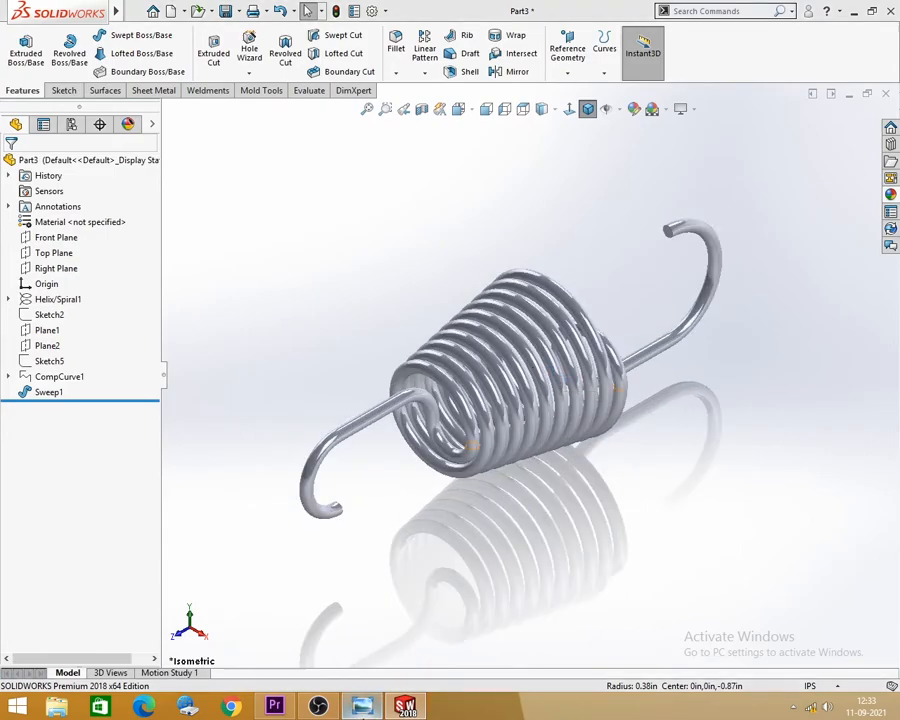
pyautogui.click(361, 706)
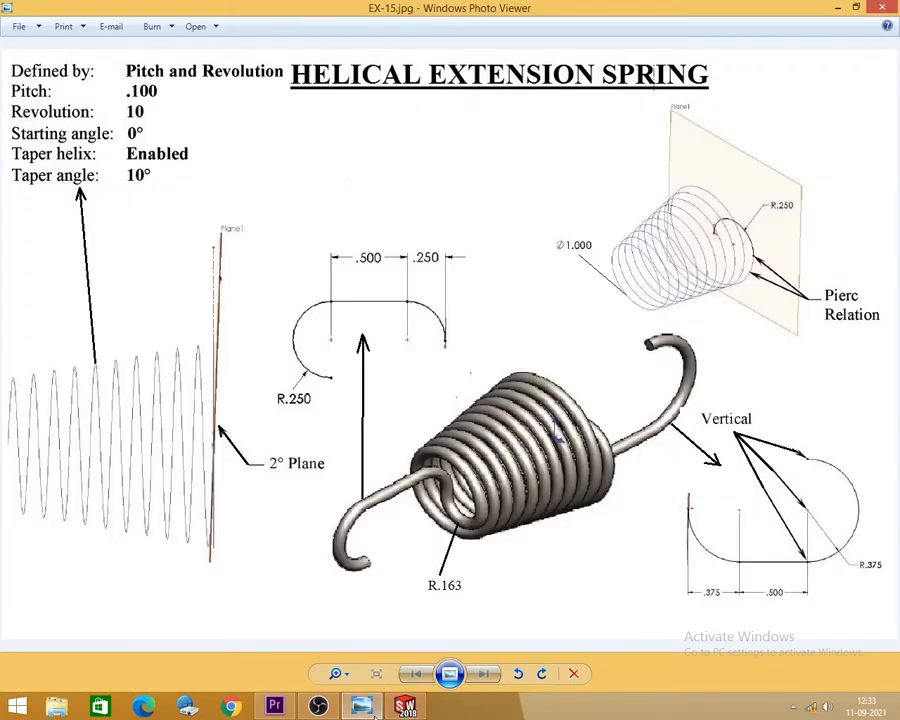
pyautogui.click(377, 708)
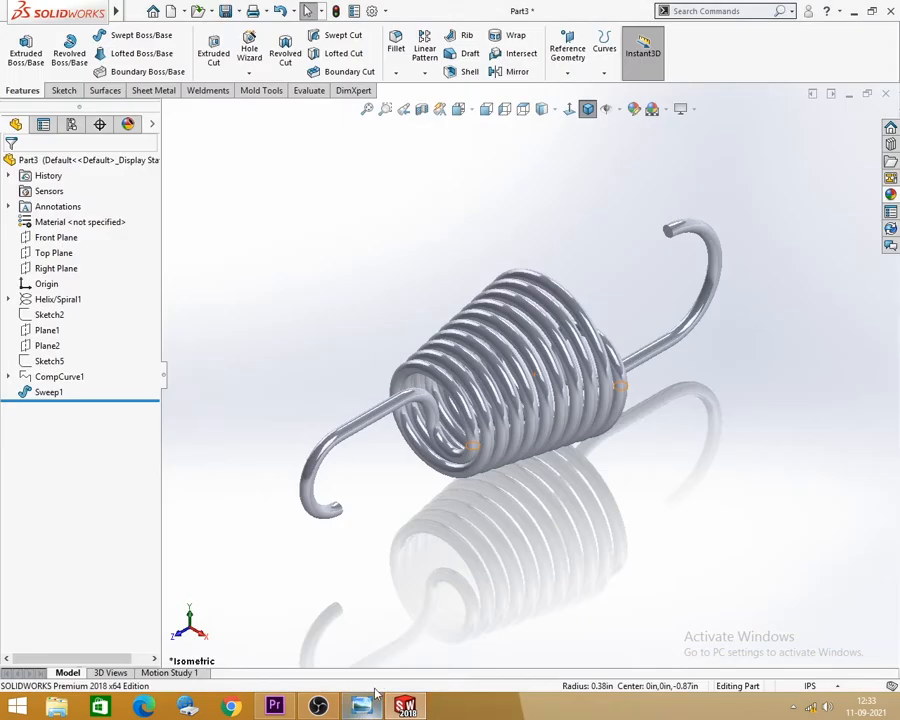
# - Apply the polished copper appearance to the whole part
pyautogui.click(890, 194)
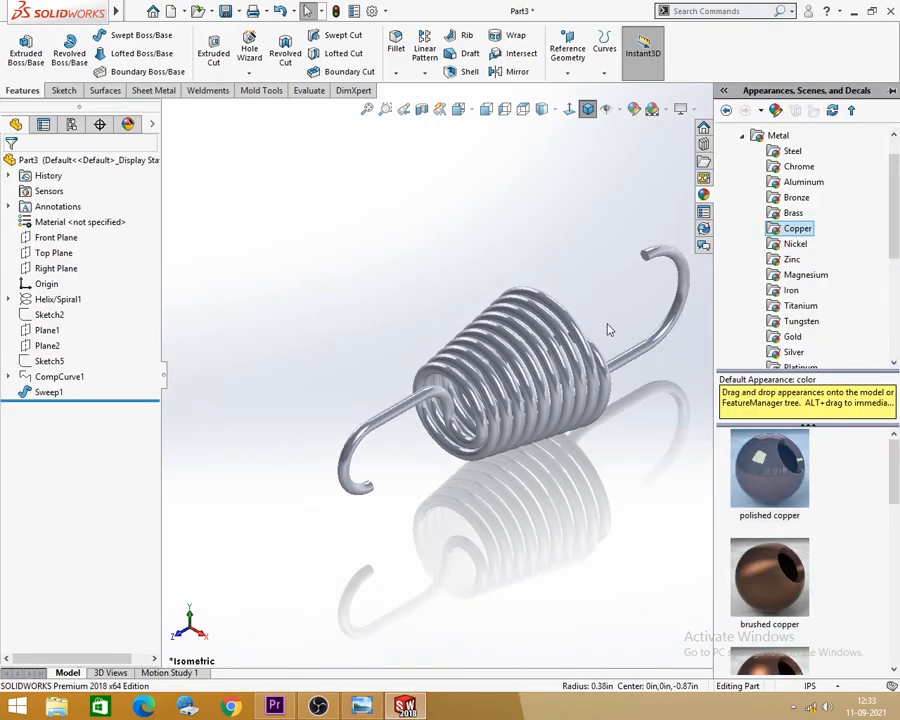
pyautogui.scroll(-2, 607, 330)
pyautogui.moveTo(787, 470); pyautogui.dragTo(578, 392)
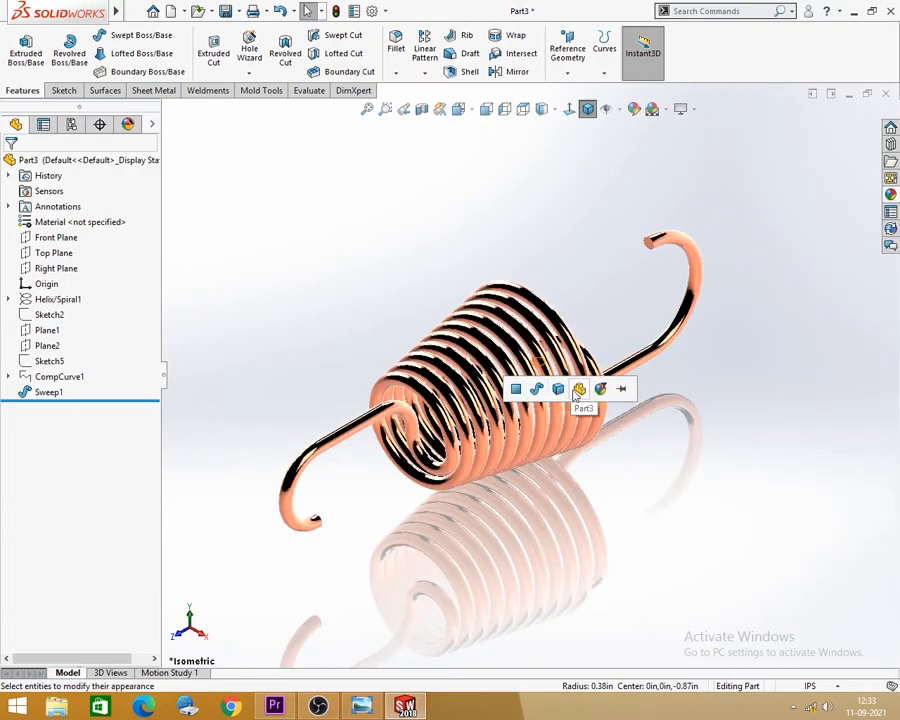
pyautogui.click(578, 390)
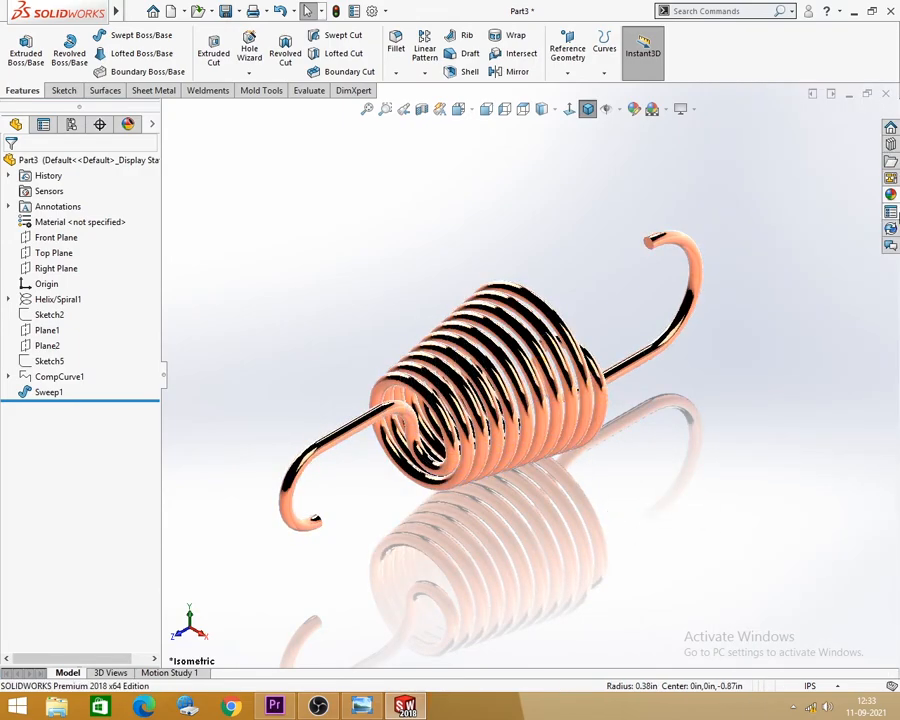
# - Replace the spring's copper appearance with a steel appearance from the metal library
pyautogui.click(890, 194)
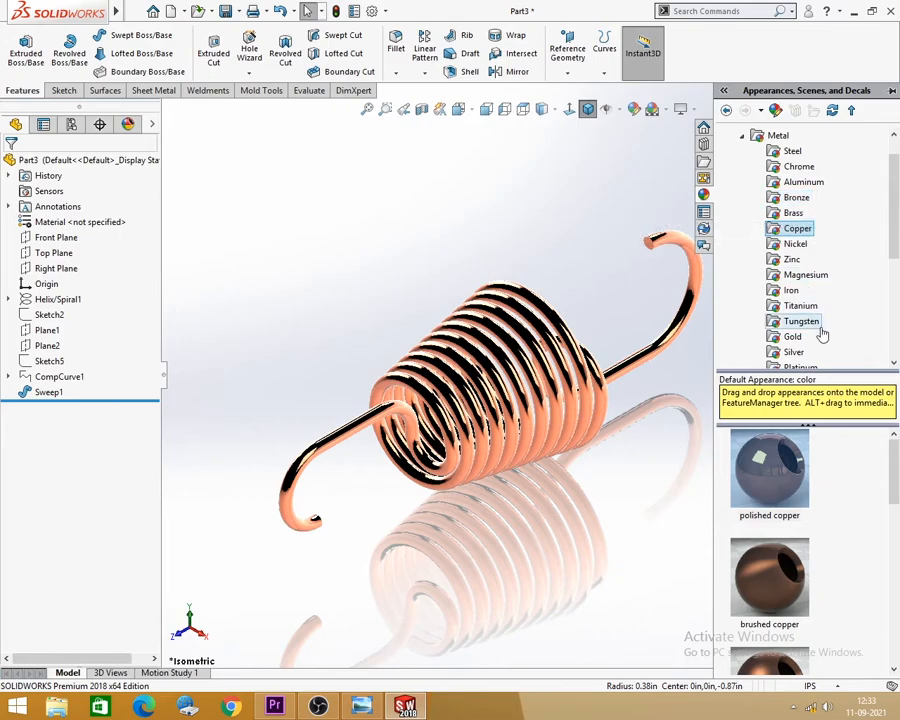
pyautogui.click(800, 304)
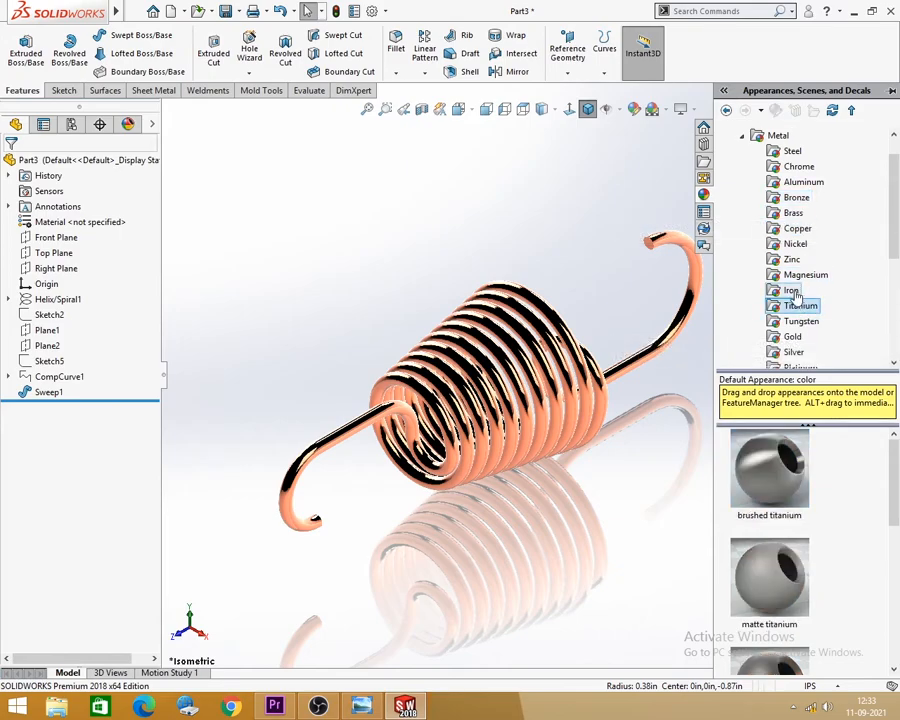
pyautogui.click(795, 151)
pyautogui.moveTo(789, 452); pyautogui.dragTo(535, 389)
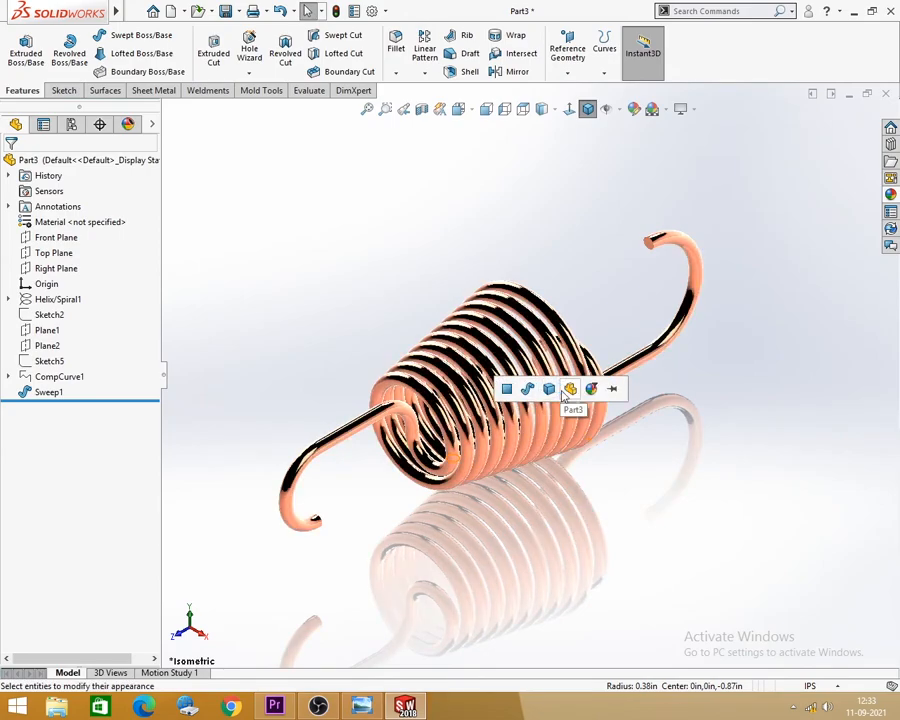
pyautogui.click(553, 391)
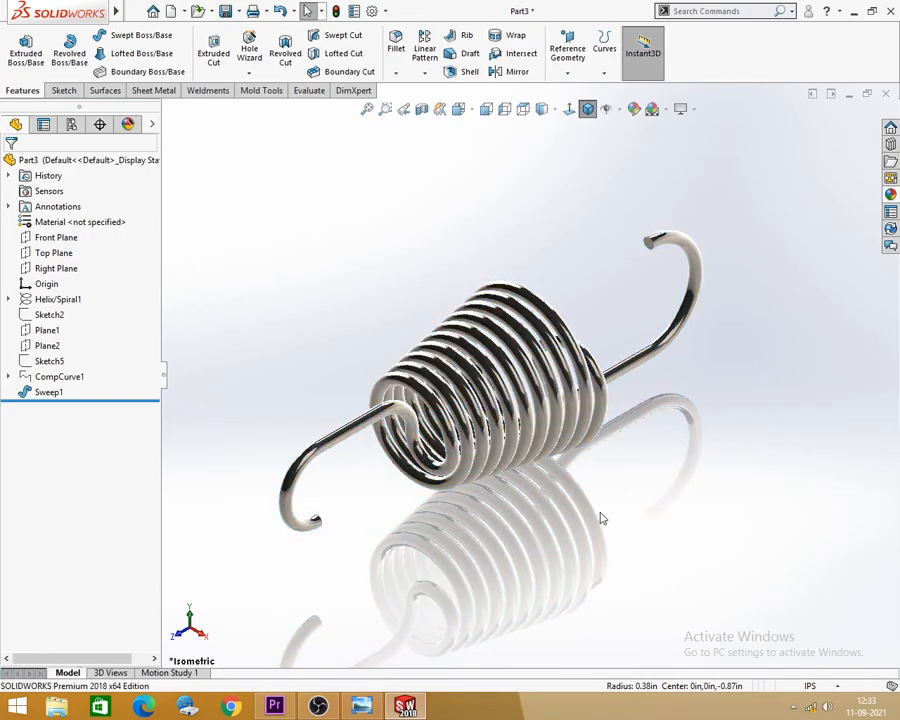
pyautogui.scroll(-2, 458, 440)
pyautogui.scroll(-3, 433, 347)
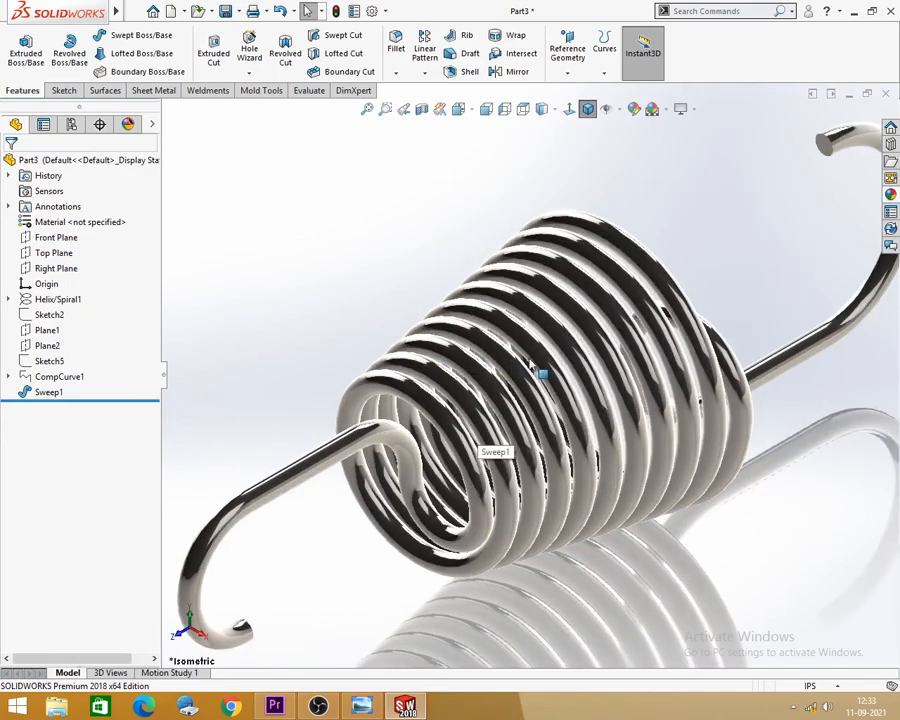
pyautogui.scroll(2, 528, 364)
pyautogui.scroll(-1, 515, 498)
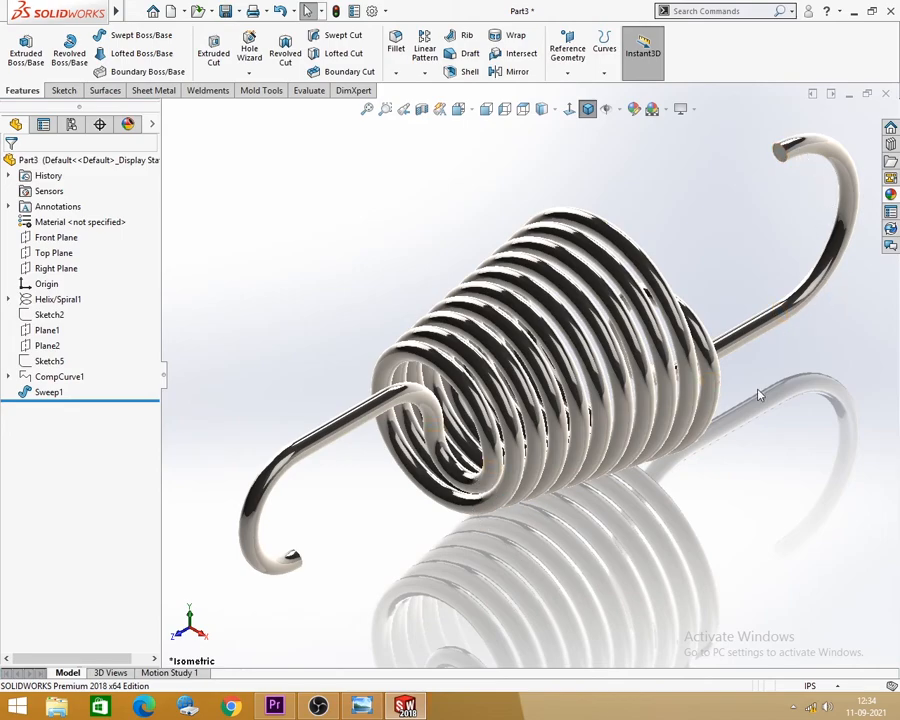
pyautogui.scroll(3, 468, 482)
pyautogui.scroll(-2, 650, 290)
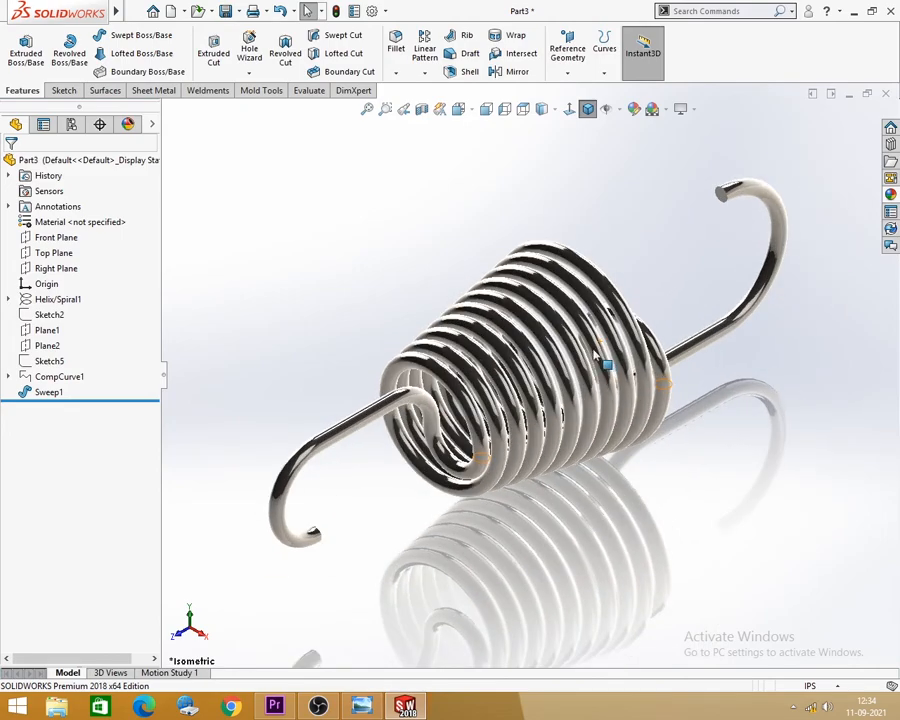